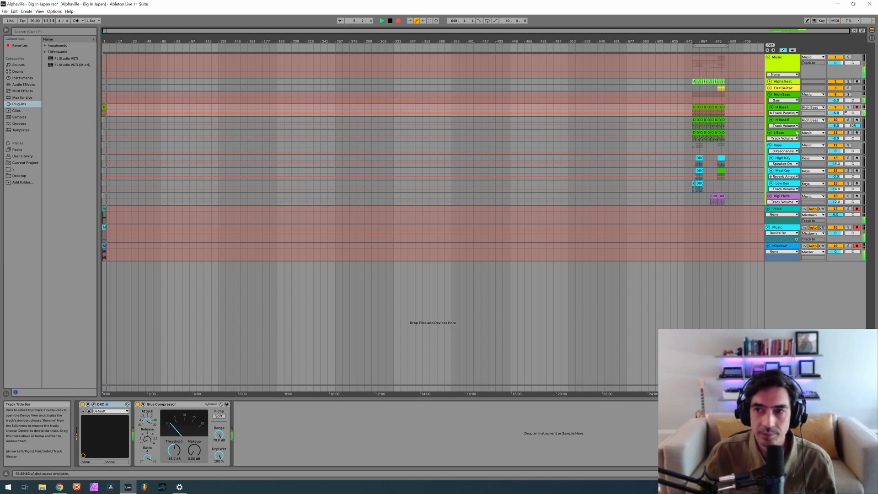
Pan the H Bass L track to the left and arm H Bass R together with it
{"action": "left_click_drag", "start_coordinate": [853, 113], "coordinate": [852, 142]}
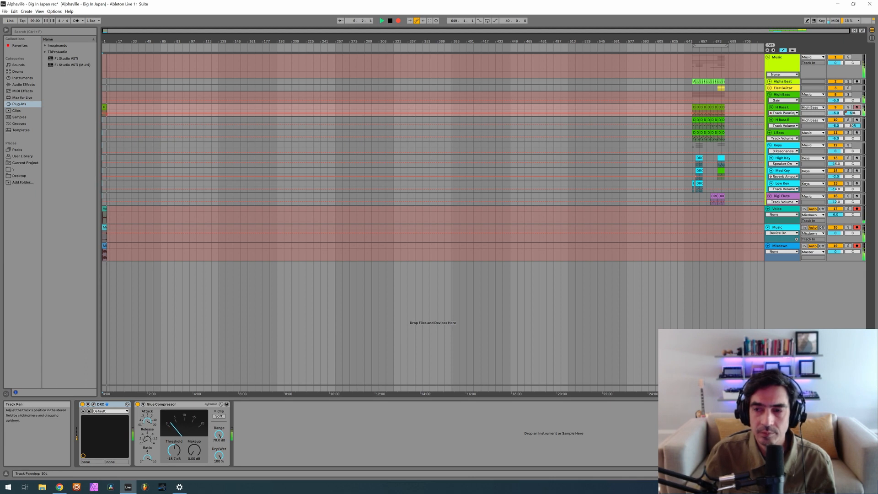
{"action": "left_click", "coordinate": [857, 119]}
{"action": "left_click", "coordinate": [858, 107], "text": "ctrl"}
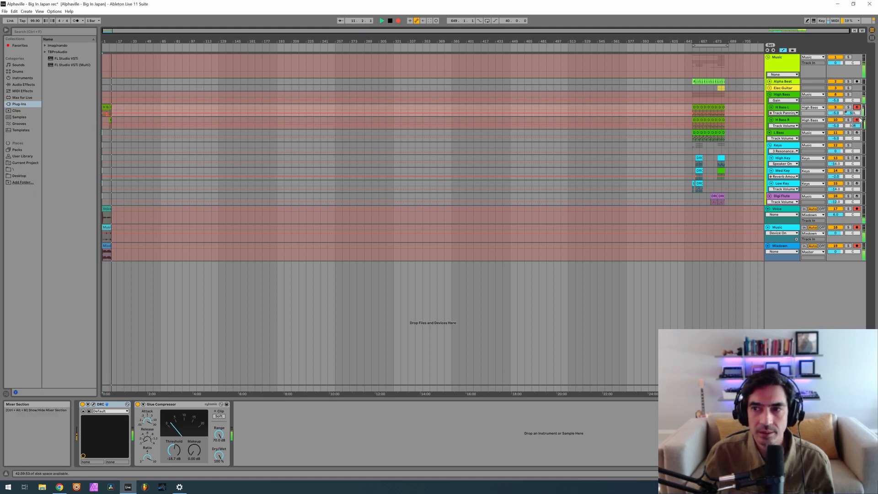
Disarm H Bass R and reset the pan of H Bass L to centre
{"action": "left_click", "coordinate": [858, 120]}
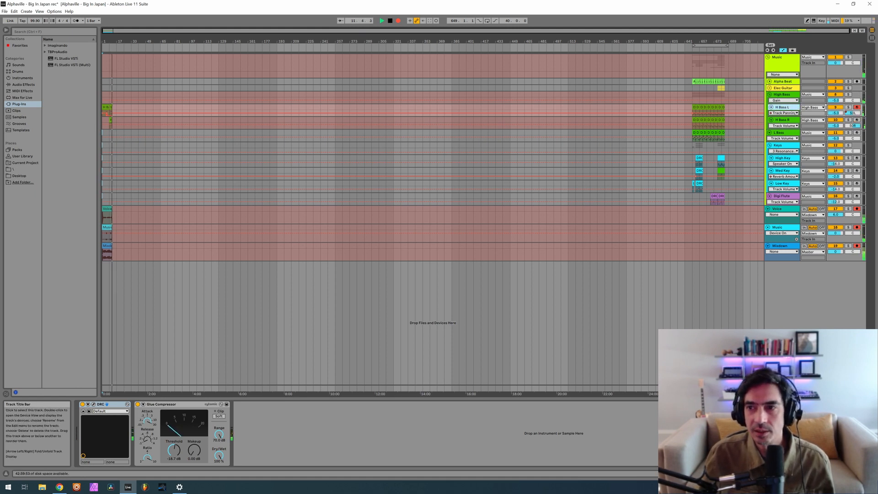
{"action": "double_click", "coordinate": [852, 113]}
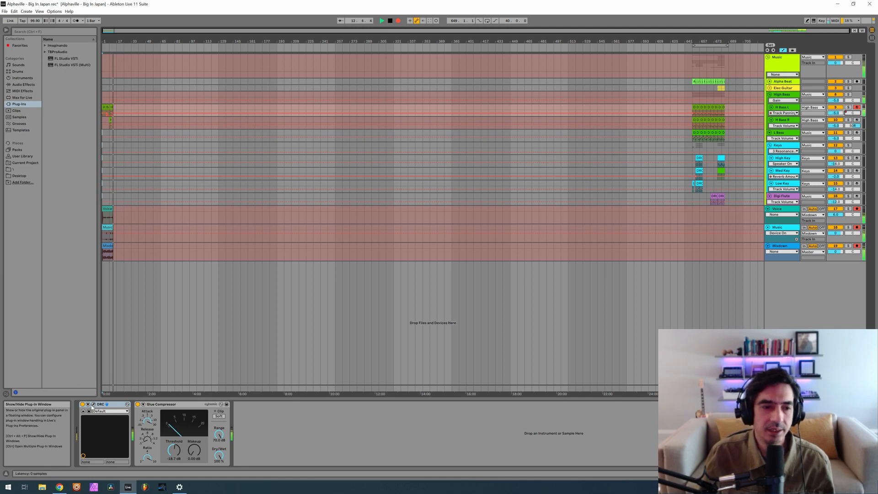
Open the DRC synth on H Bass L, load the factory Default patch and show its parameter controls
{"action": "left_click", "coordinate": [94, 405]}
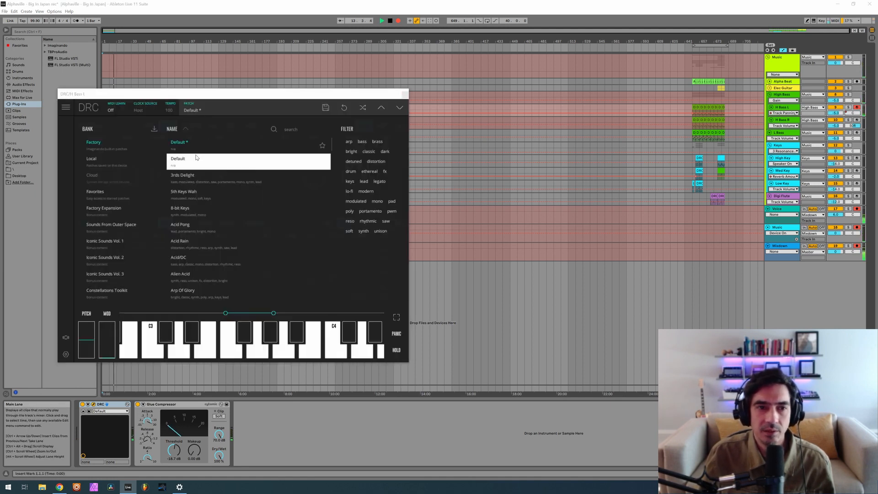
{"action": "left_click_drag", "start_coordinate": [234, 96], "coordinate": [431, 74]}
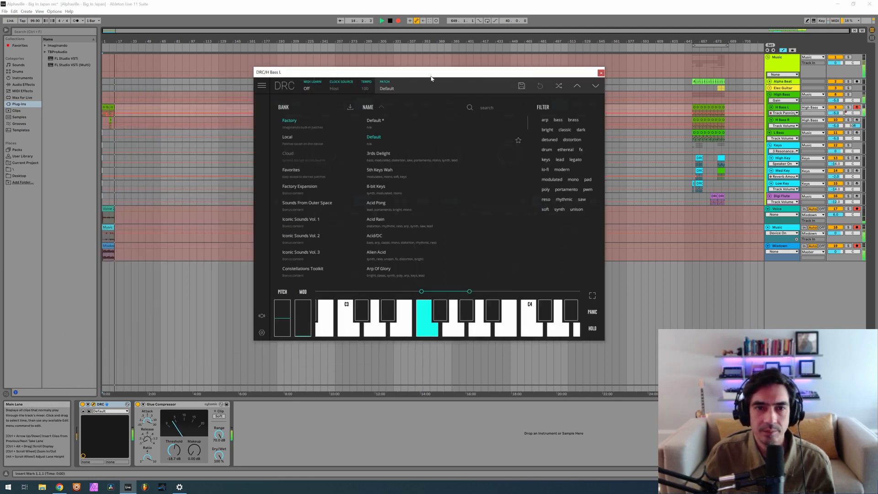
{"action": "left_click", "coordinate": [402, 87]}
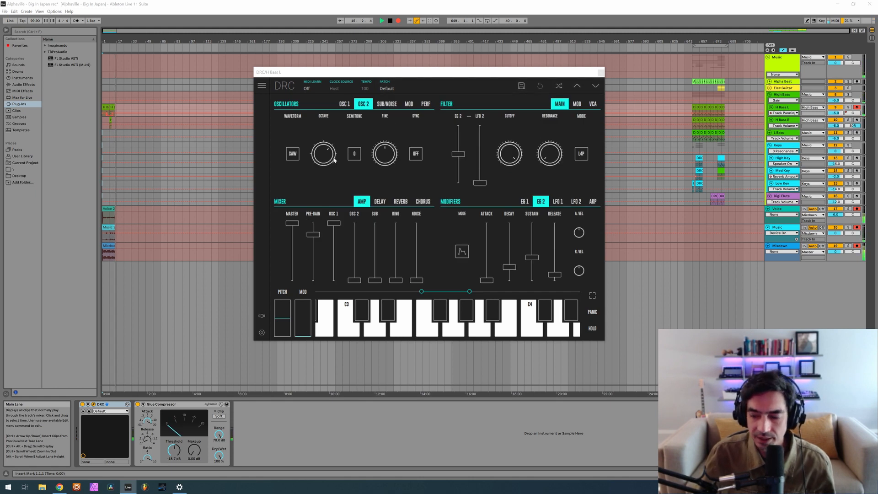
Set oscillator 1 to a square wave (SQR), raise its octave and push its pulse width near maximum
{"action": "left_click", "coordinate": [344, 104]}
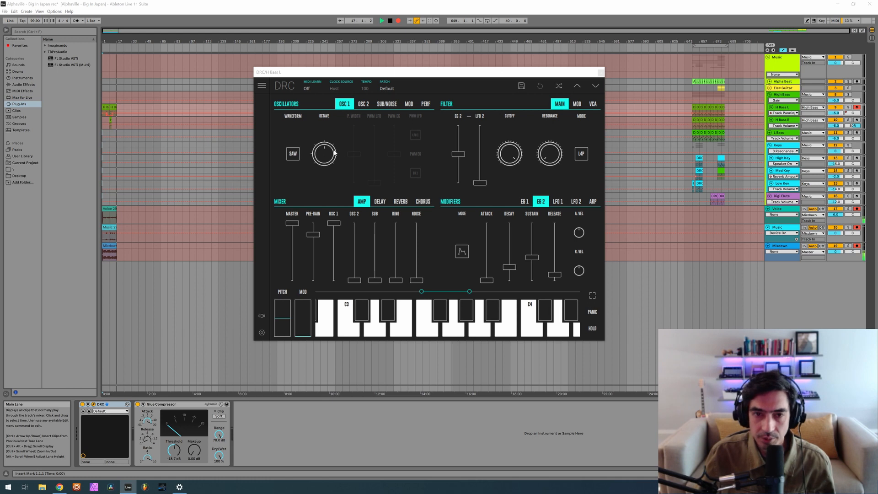
{"action": "left_click_drag", "start_coordinate": [333, 154], "coordinate": [327, 147]}
{"action": "left_click", "coordinate": [297, 154]}
{"action": "left_click", "coordinate": [297, 154]}
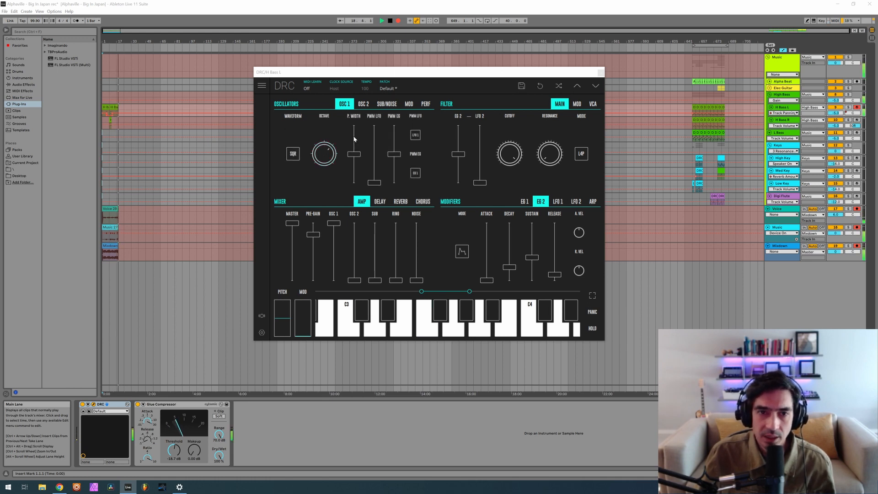
{"action": "left_click_drag", "start_coordinate": [353, 154], "coordinate": [411, 137]}
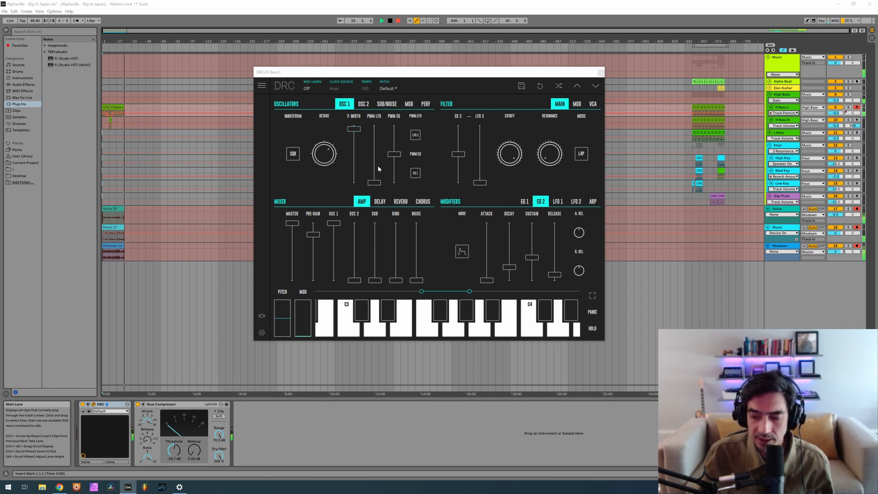
Raise oscillator 2 to full level in the mixer, then lower its octave, adjust its fine tuning and set its semitone to 5
{"action": "left_click_drag", "start_coordinate": [358, 234], "coordinate": [352, 112]}
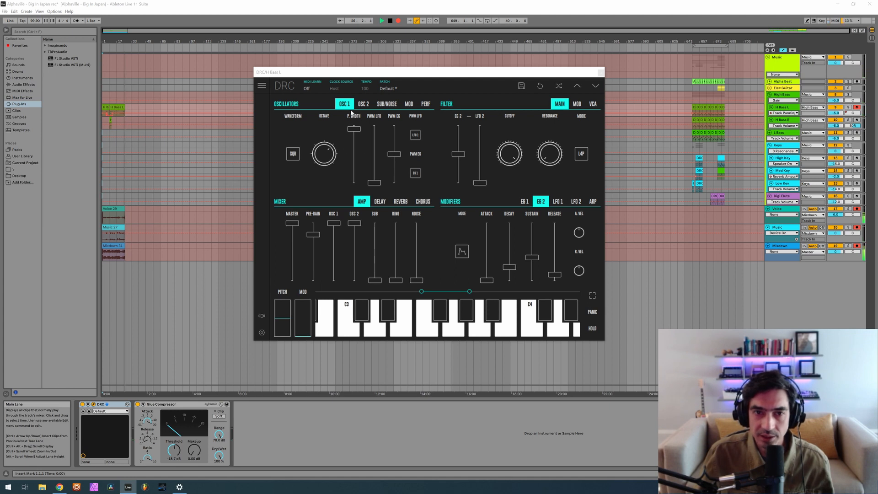
{"action": "left_click", "coordinate": [364, 104]}
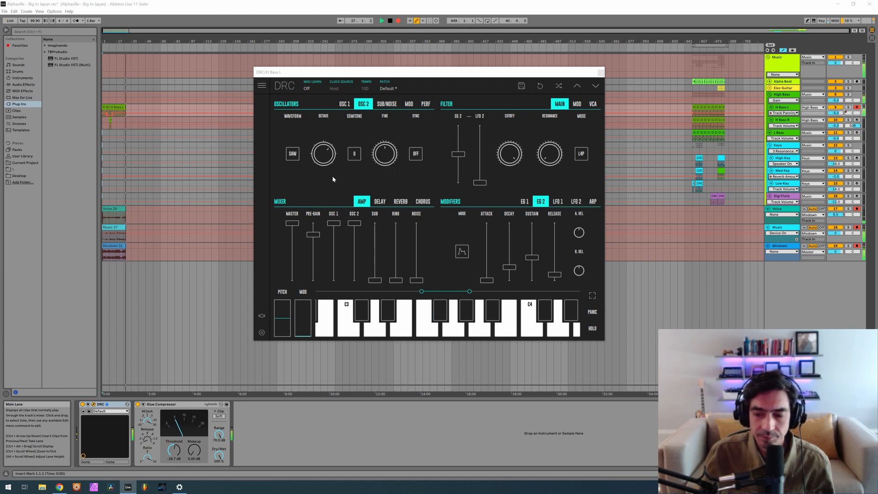
{"action": "left_click_drag", "start_coordinate": [323, 166], "coordinate": [332, 182]}
{"action": "left_click_drag", "start_coordinate": [386, 161], "coordinate": [386, 160]}
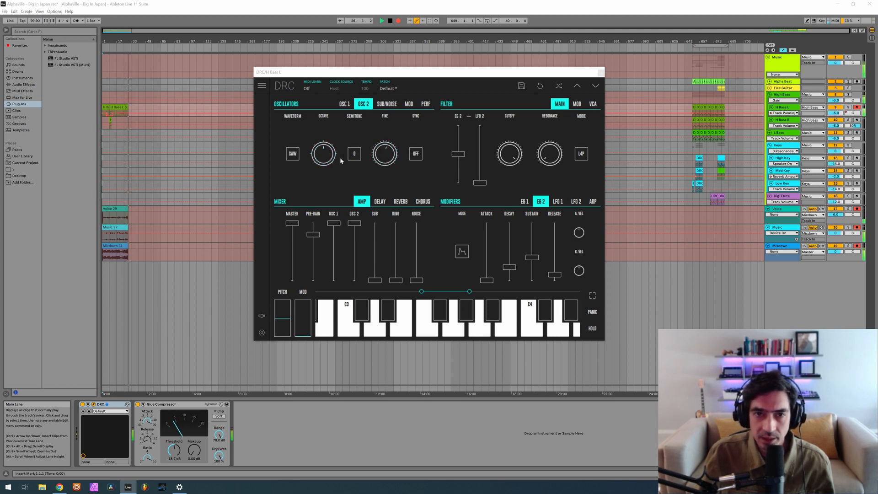
{"action": "left_click", "coordinate": [356, 157]}
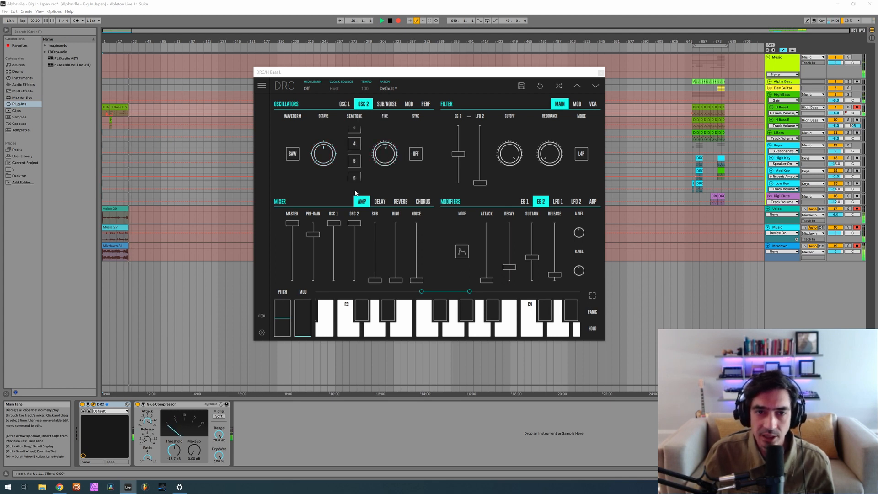
{"action": "left_click", "coordinate": [355, 163]}
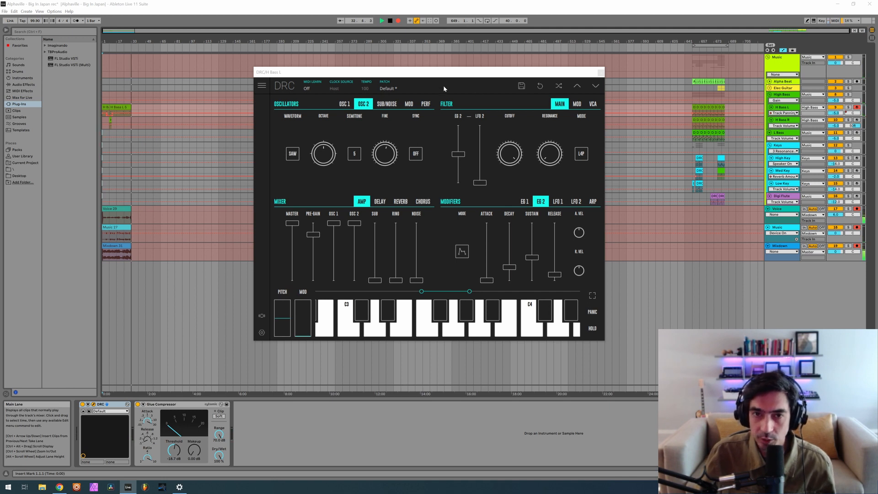
Switch the synth's performance mode to MONO
{"action": "left_click", "coordinate": [426, 103]}
{"action": "left_click", "coordinate": [296, 157]}
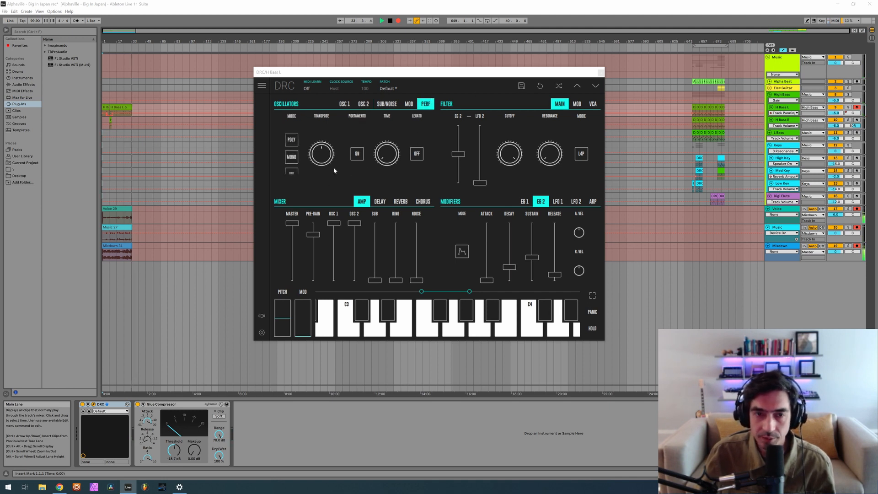
{"action": "left_click", "coordinate": [292, 157]}
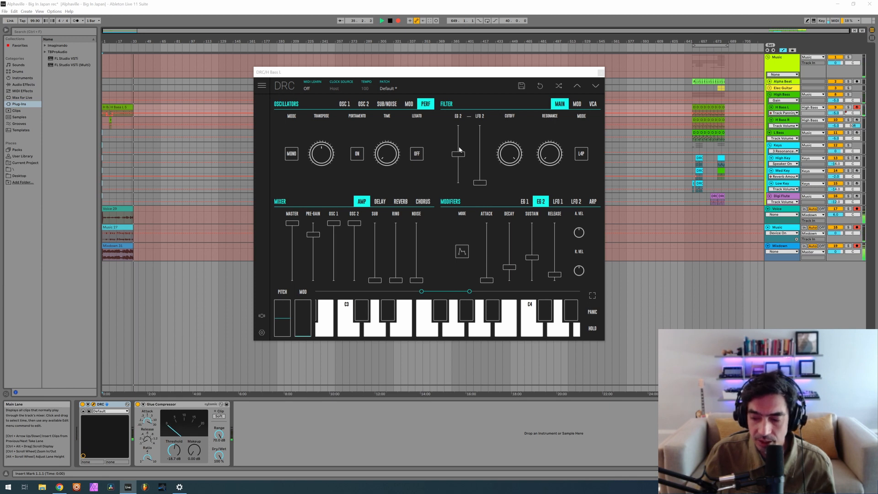
Raise the filter's EG 2 amount slightly, lower the cutoff and raise the resonance slightly
{"action": "left_click_drag", "start_coordinate": [461, 159], "coordinate": [476, 152]}
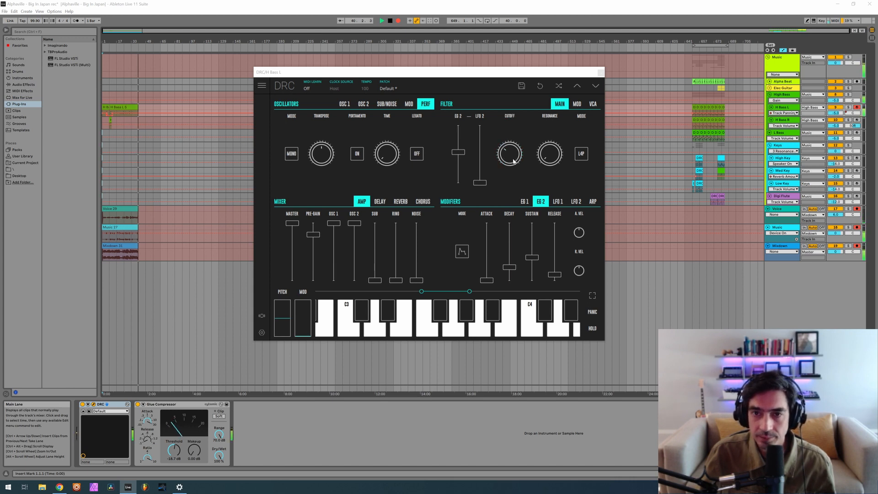
{"action": "left_click_drag", "start_coordinate": [508, 163], "coordinate": [503, 165]}
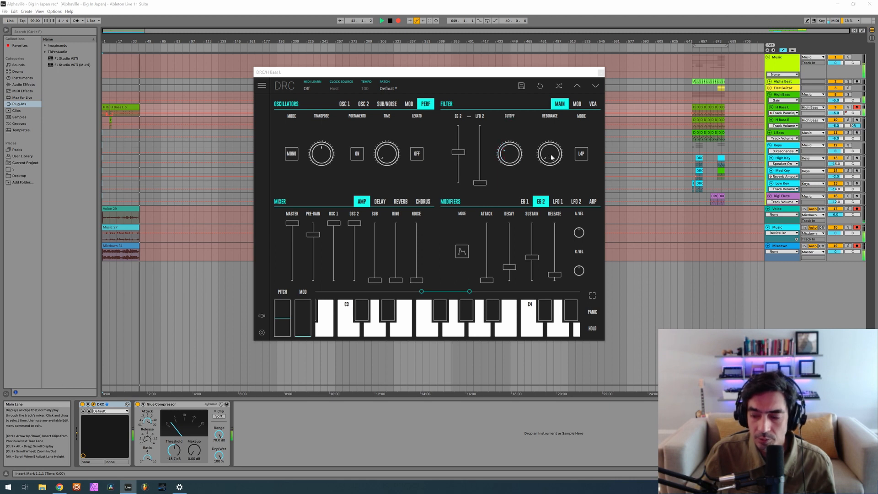
{"action": "mouse_move", "coordinate": [552, 157]}
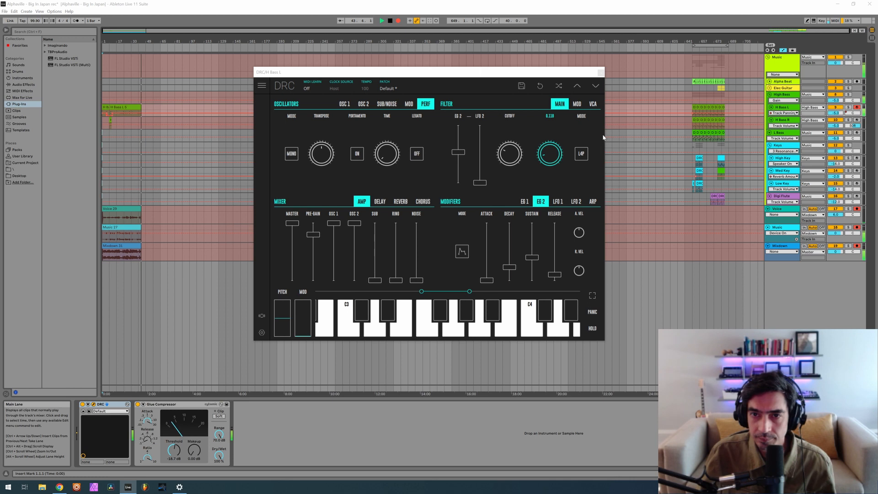
{"action": "left_click_drag", "start_coordinate": [603, 135], "coordinate": [605, 136]}
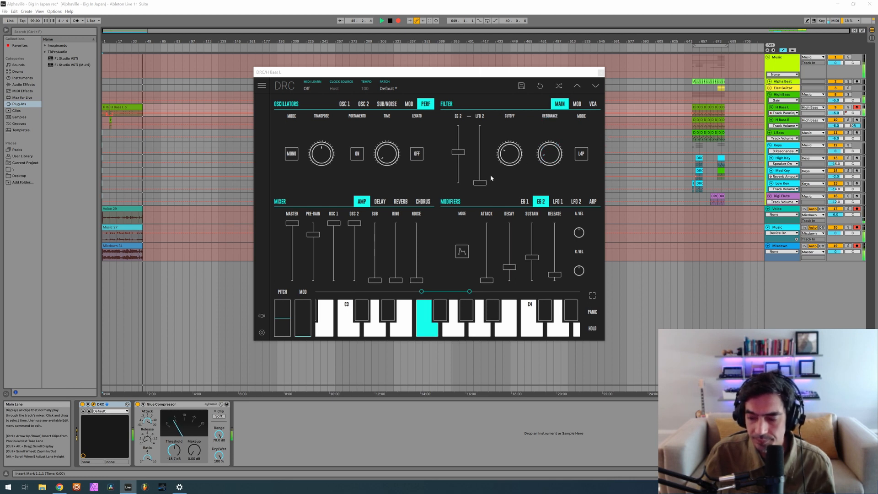
Give EG 1 a slightly longer attack, shorter decay and zero sustain, and lengthen the decay of EG 2
{"action": "left_click", "coordinate": [524, 202]}
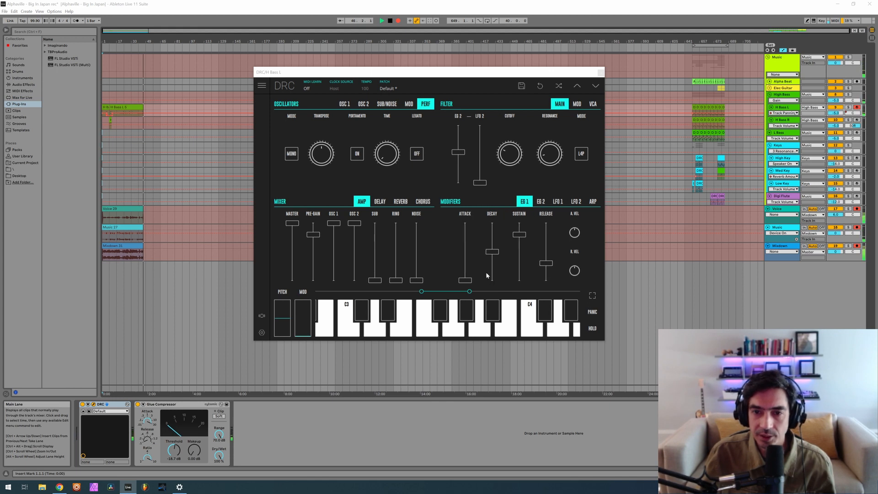
{"action": "left_click_drag", "start_coordinate": [465, 281], "coordinate": [469, 281]}
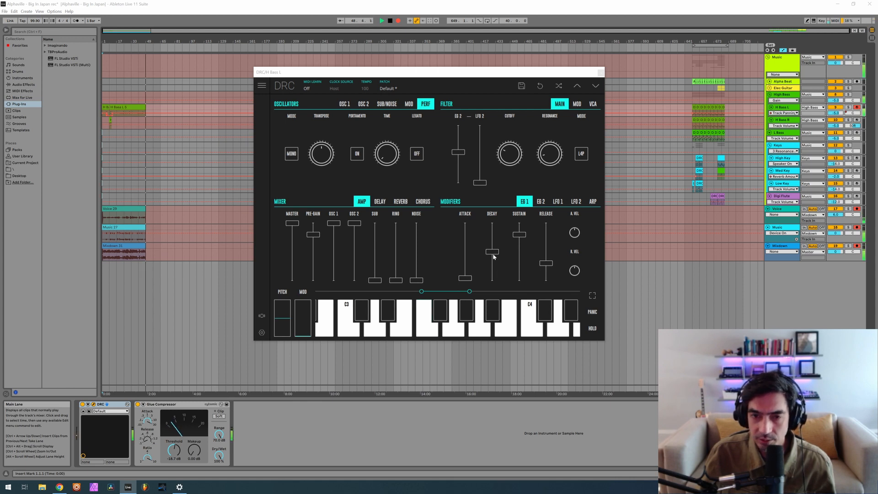
{"action": "left_click_drag", "start_coordinate": [491, 260], "coordinate": [490, 266]}
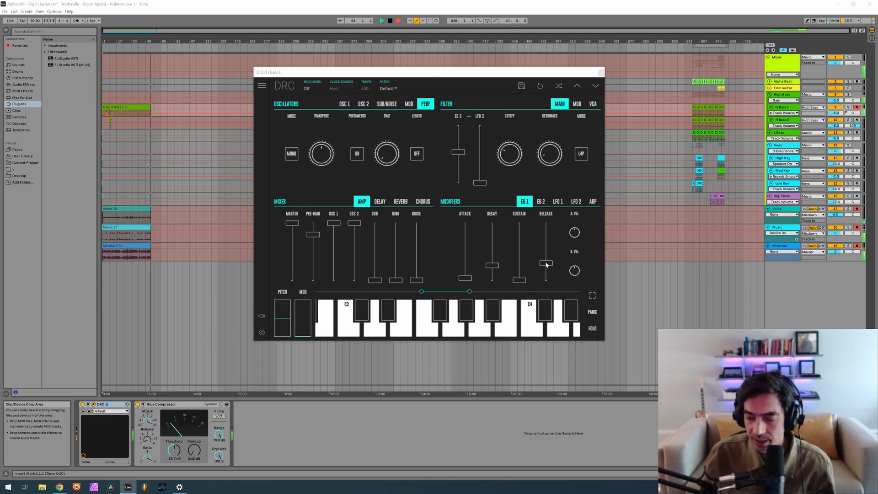
{"action": "left_click", "coordinate": [541, 202]}
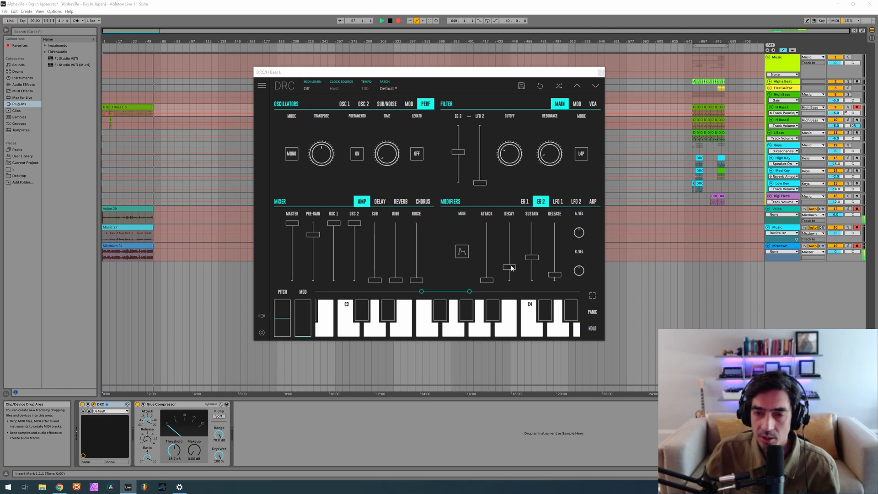
{"action": "left_click_drag", "start_coordinate": [512, 268], "coordinate": [511, 260]}
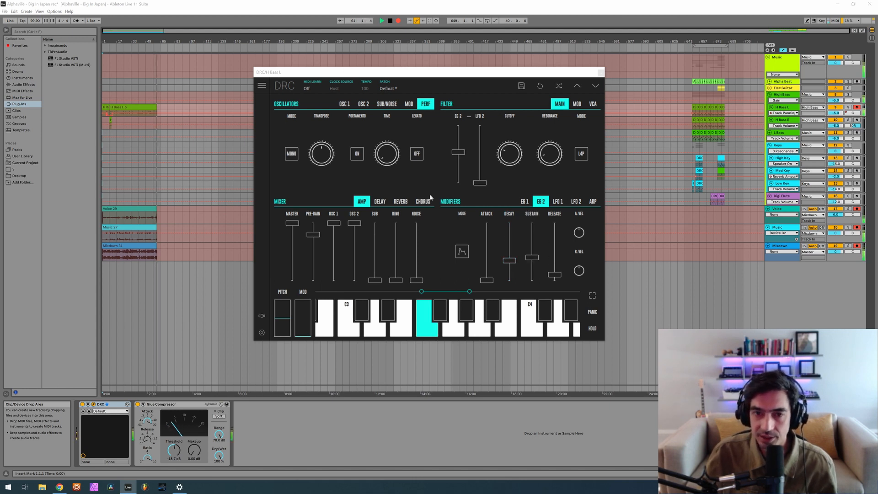
Set the reverb decay to 0.431 and the damping to its midpoint, and raise the reverb's modulation and amount
{"action": "left_click", "coordinate": [401, 201]}
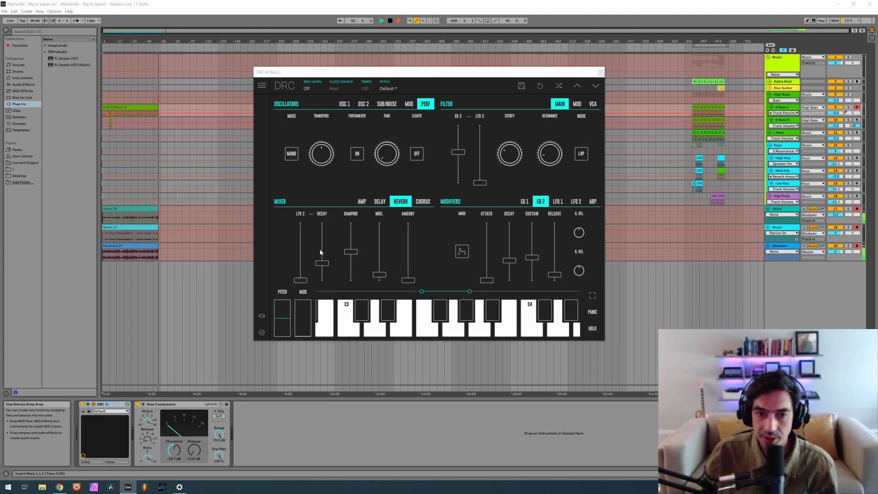
{"action": "left_click_drag", "start_coordinate": [320, 252], "coordinate": [316, 258]}
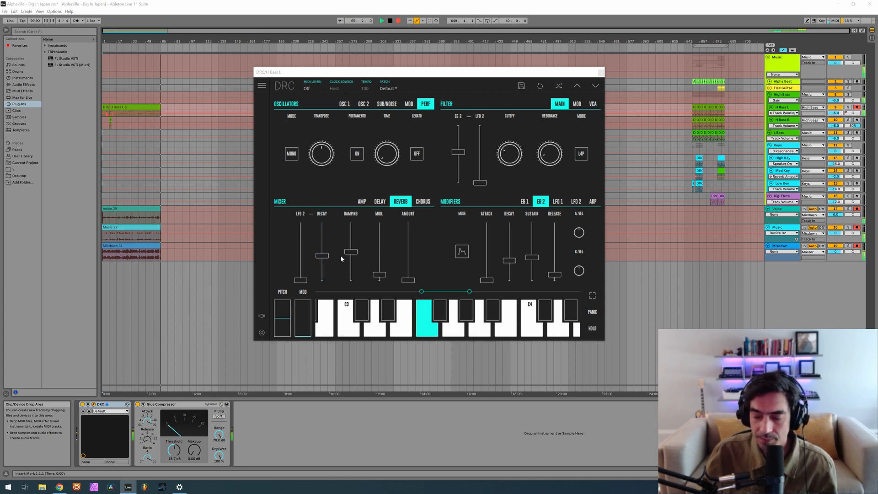
{"action": "left_click_drag", "start_coordinate": [350, 252], "coordinate": [356, 268]}
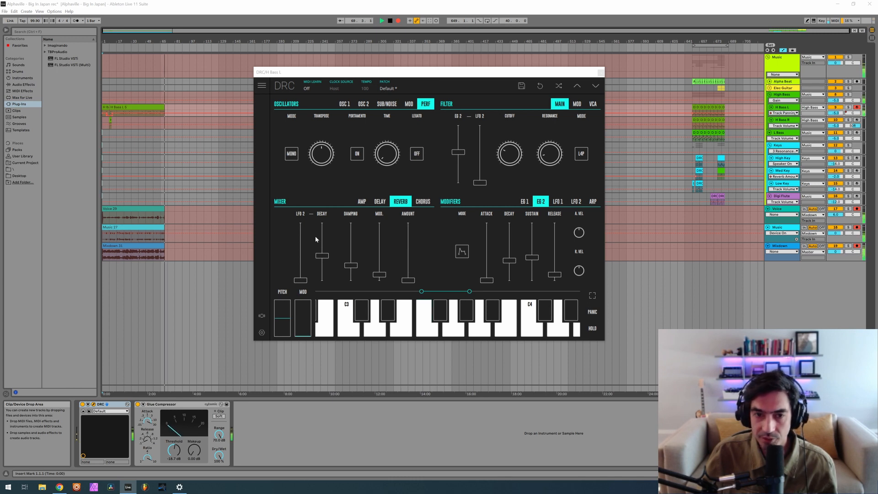
{"action": "mouse_move", "coordinate": [323, 218]}
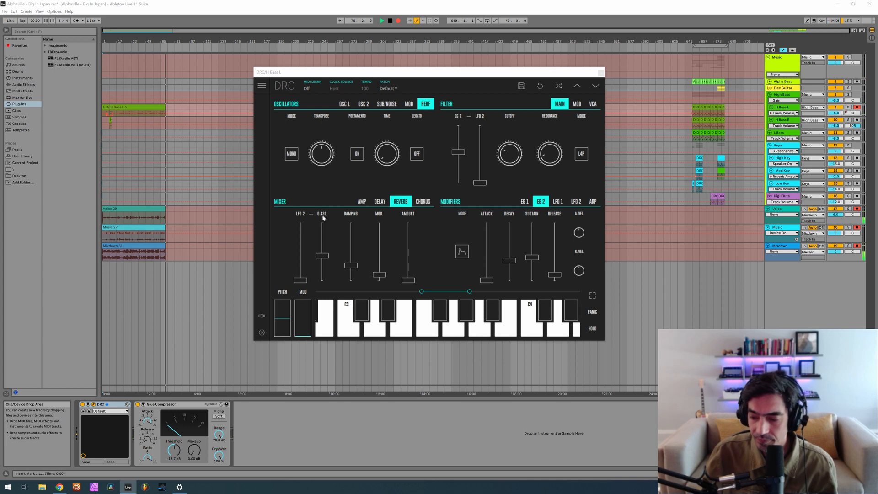
{"action": "left_click_drag", "start_coordinate": [351, 265], "coordinate": [407, 271]}
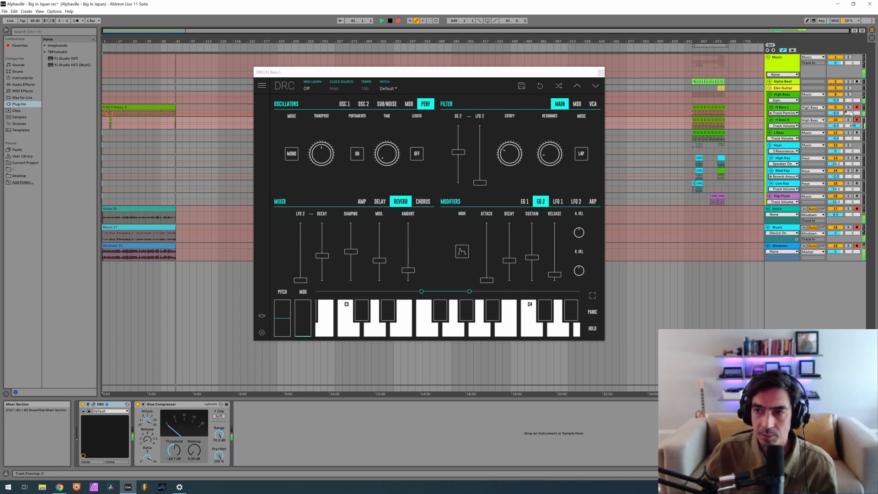
Pan H Bass L slightly left, close the DRC window and copy the DRC device from that track
{"action": "left_click_drag", "start_coordinate": [849, 112], "coordinate": [847, 114]}
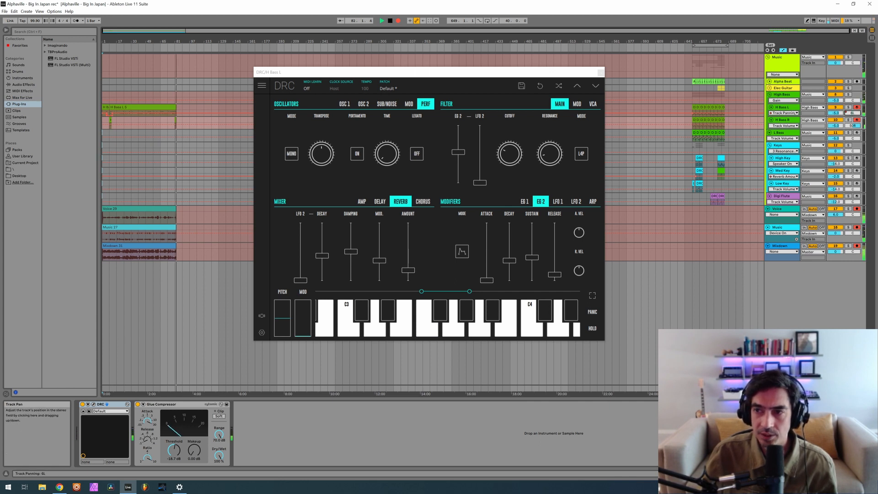
{"action": "left_click", "coordinate": [601, 72]}
{"action": "right_click", "coordinate": [121, 404]}
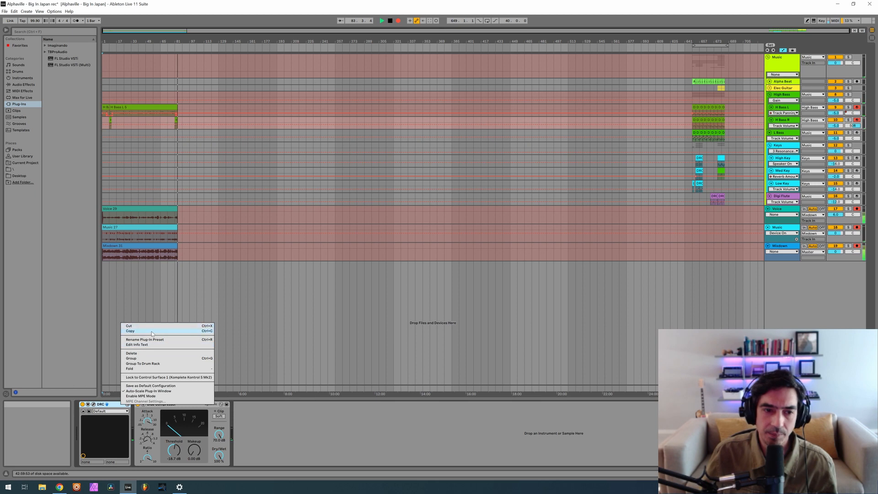
{"action": "left_click", "coordinate": [152, 332]}
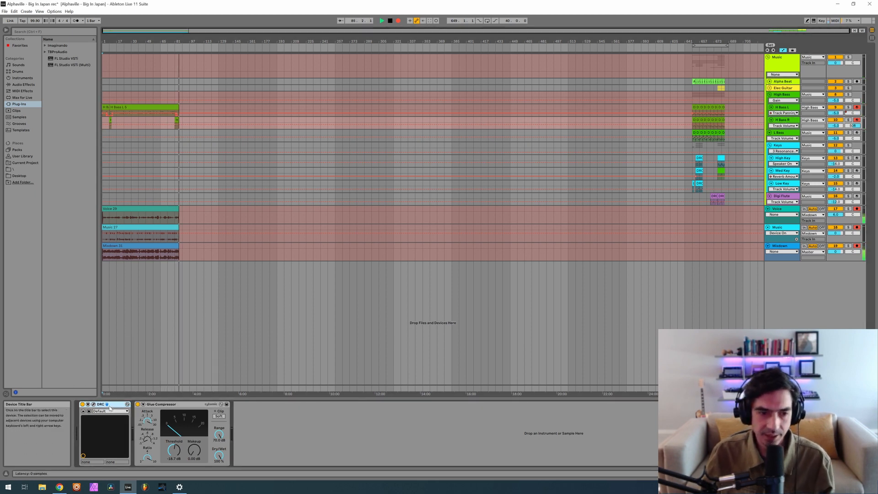
Replace the DRC device on H Bass R with the copied one and adjust the panning of H Bass L
{"action": "key", "text": "Delete"}
{"action": "right_click", "coordinate": [120, 404]}
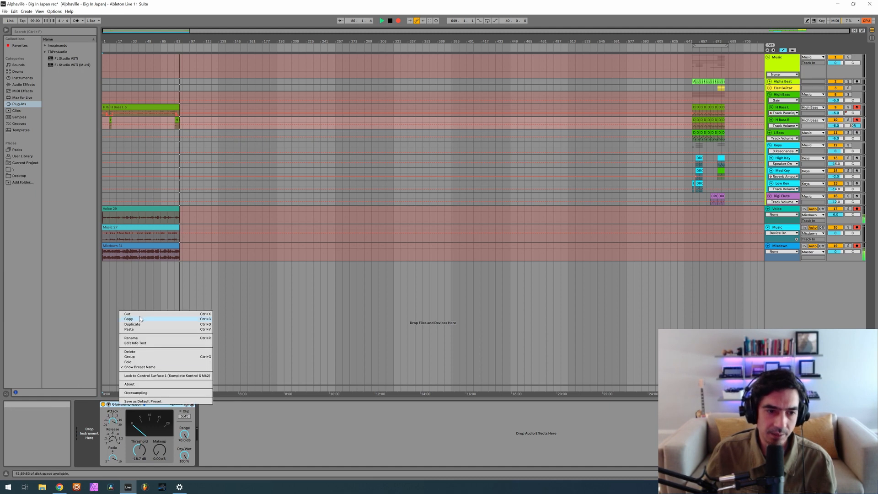
{"action": "left_click", "coordinate": [145, 330]}
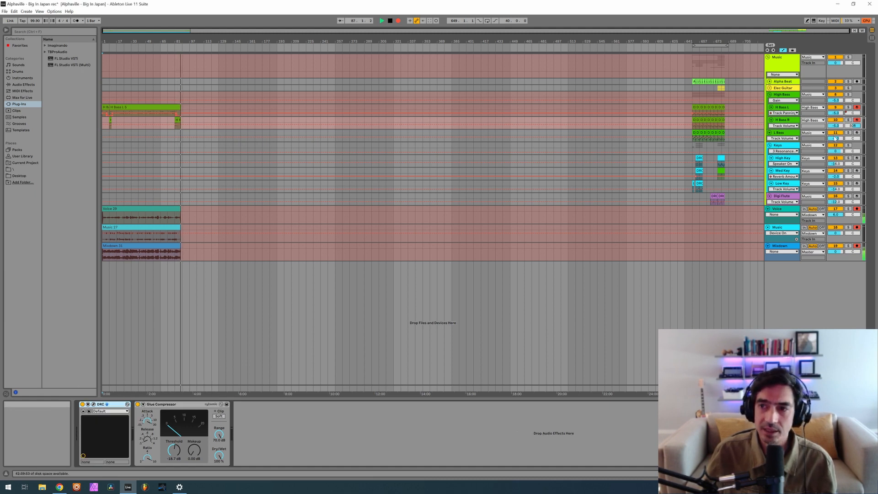
{"action": "left_click_drag", "start_coordinate": [854, 113], "coordinate": [855, 116]}
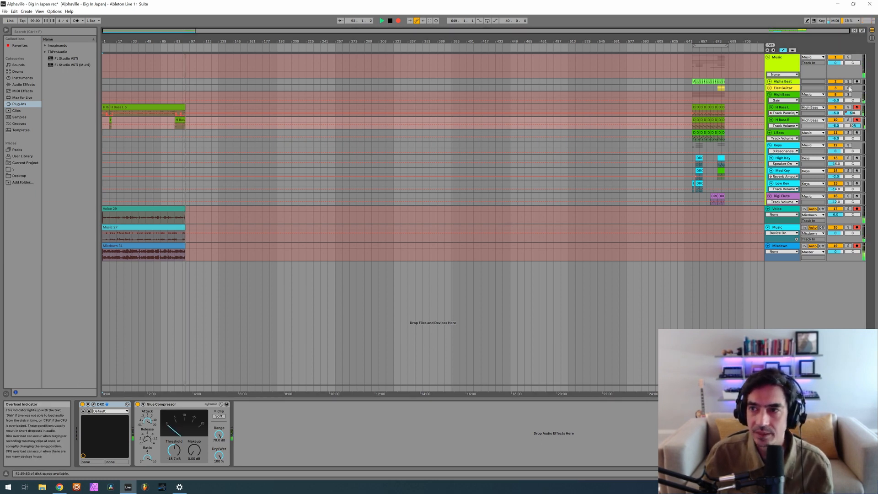
Disarm H Bass L and H Bass R and make L Bass the selected, record-armed track
{"action": "left_click", "coordinate": [786, 134]}
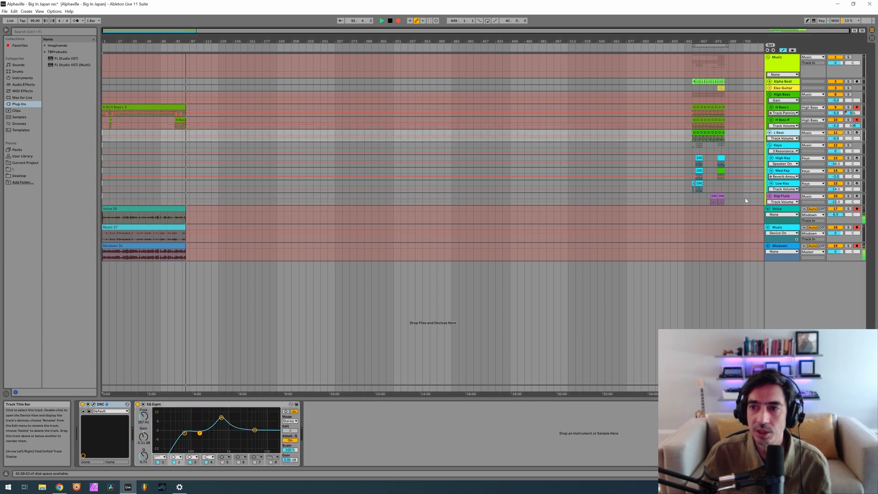
{"action": "left_click", "coordinate": [858, 108]}
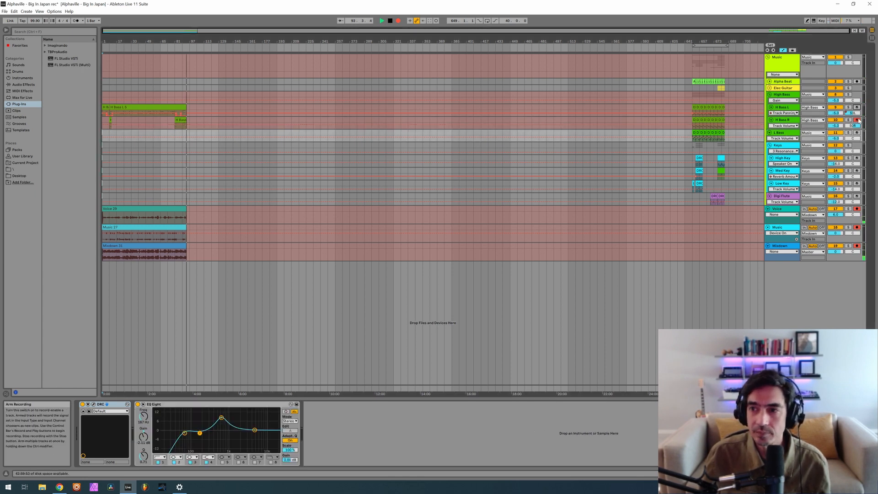
{"action": "left_click", "coordinate": [858, 121]}
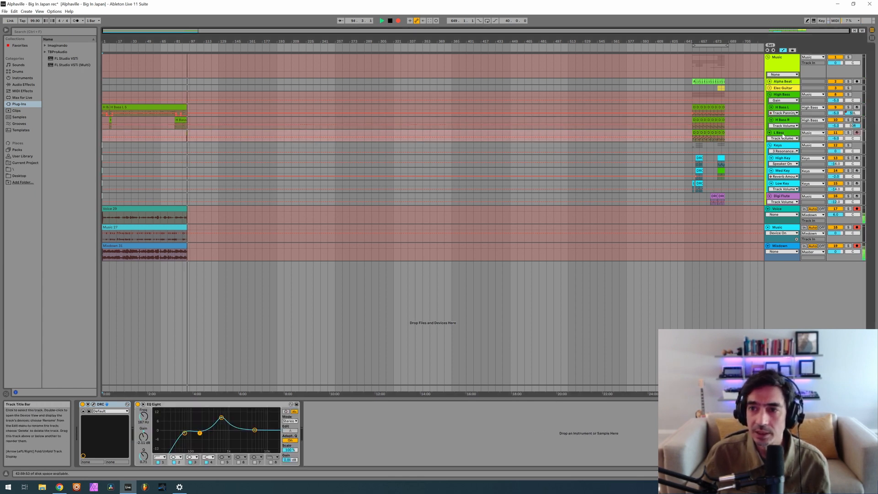
{"action": "left_click", "coordinate": [783, 134]}
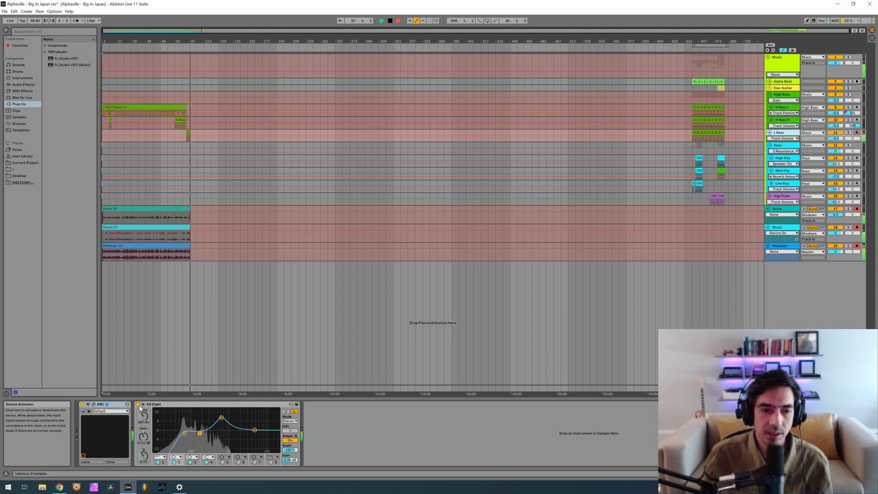
Switch off EQ Eight on L Bass, open that track's DRC and load the Default patch
{"action": "left_click", "coordinate": [138, 404]}
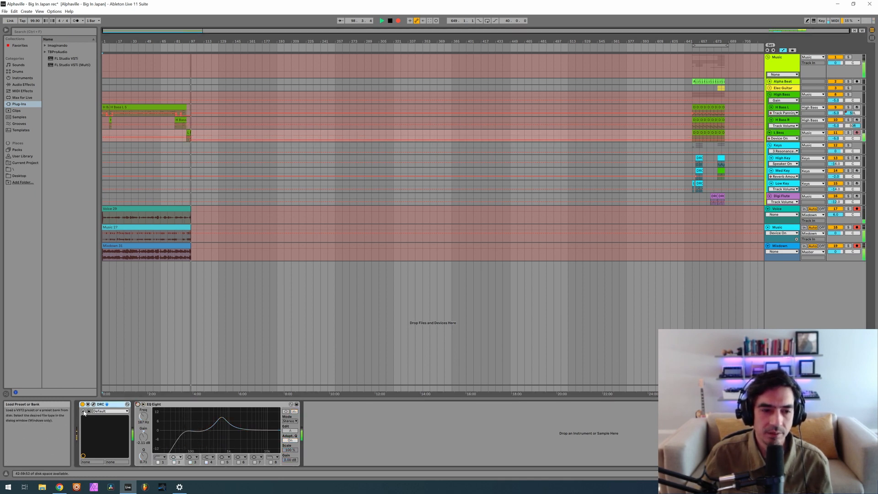
{"action": "left_click", "coordinate": [93, 405]}
{"action": "left_click", "coordinate": [406, 78]}
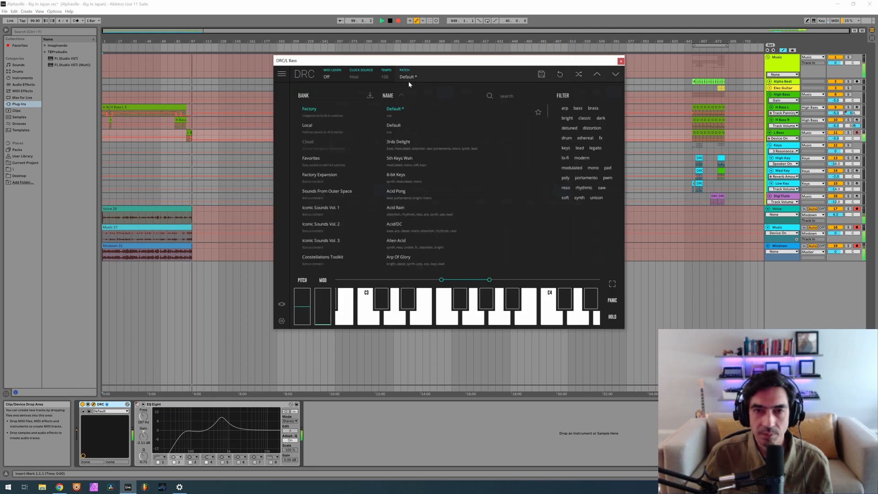
{"action": "left_click", "coordinate": [428, 73]}
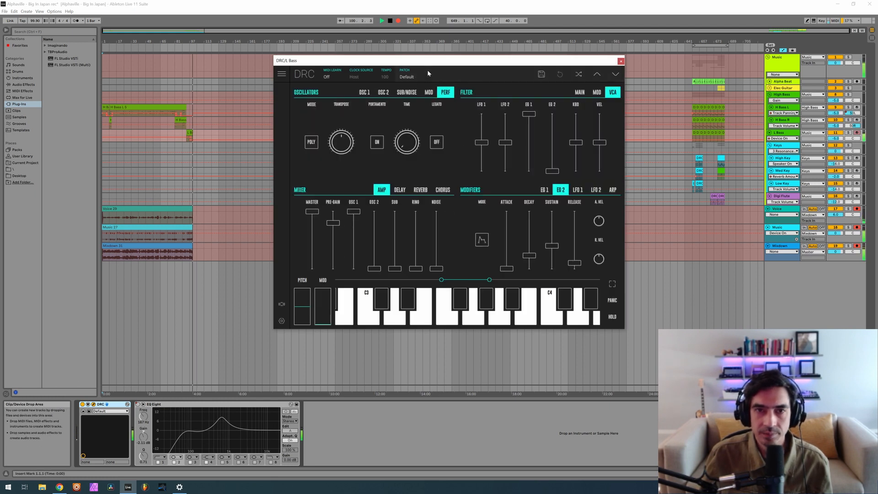
{"action": "left_click_drag", "start_coordinate": [421, 60], "coordinate": [384, 93]}
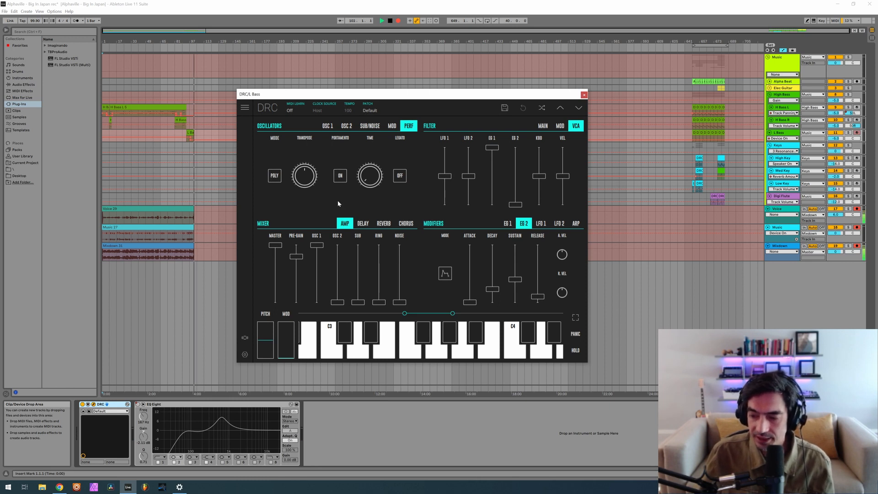
Set oscillator 1 to a triangle waveform, raise oscillator 2's level to maximum and adjust its fine tuning
{"action": "left_click", "coordinate": [326, 126]}
{"action": "left_click", "coordinate": [280, 189]}
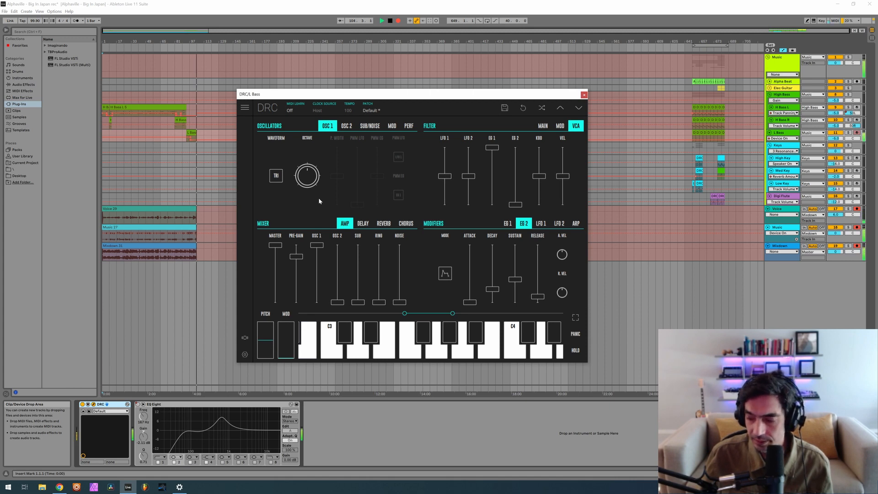
{"action": "left_click", "coordinate": [346, 126]}
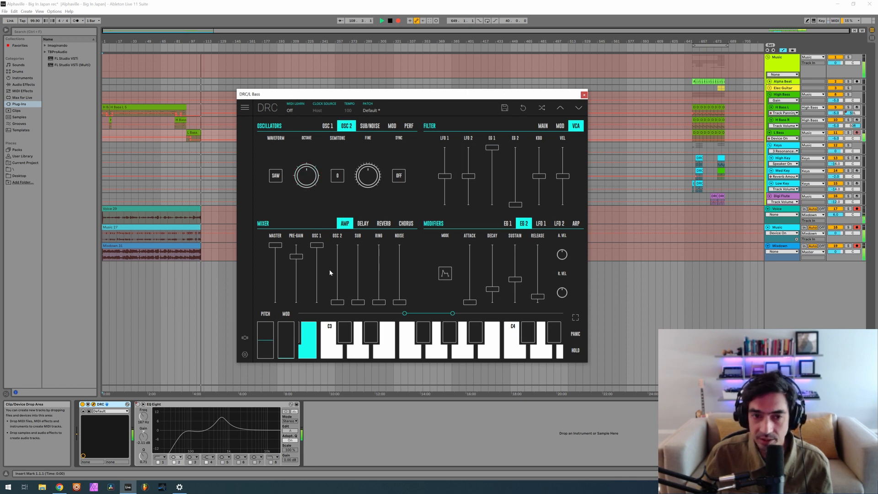
{"action": "left_click_drag", "start_coordinate": [338, 274], "coordinate": [339, 245]}
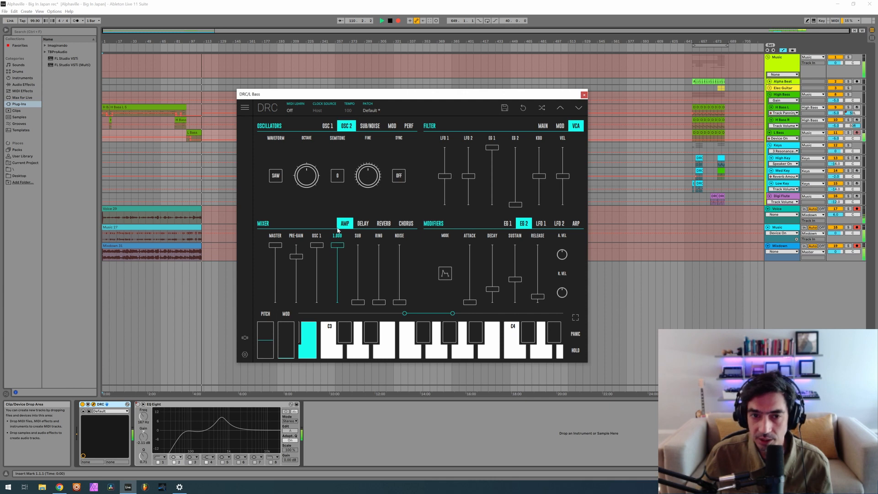
{"action": "left_click", "coordinate": [370, 183]}
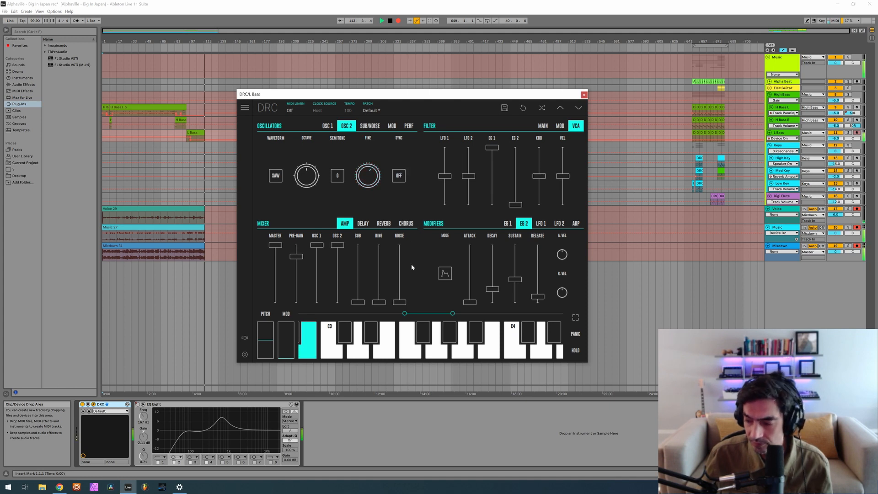
Lower the mixer's pre-gain slightly and set the voice mode to MONO
{"action": "left_click", "coordinate": [299, 259]}
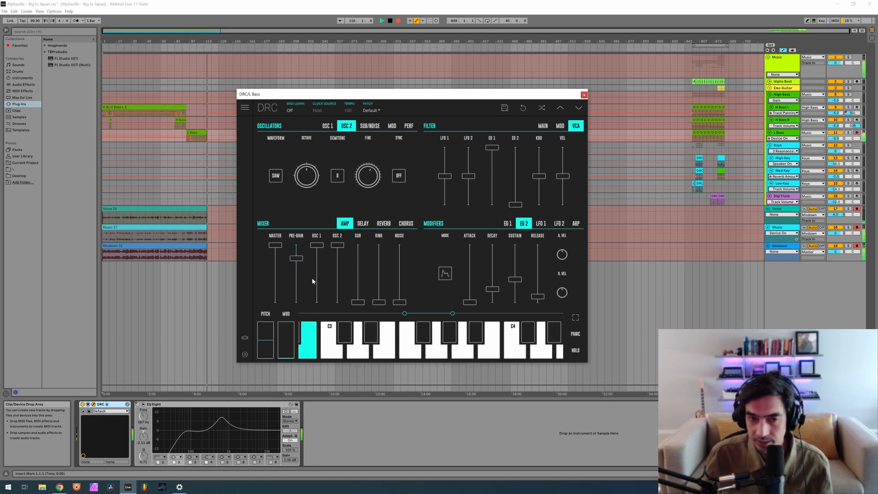
{"action": "left_click", "coordinate": [298, 259]}
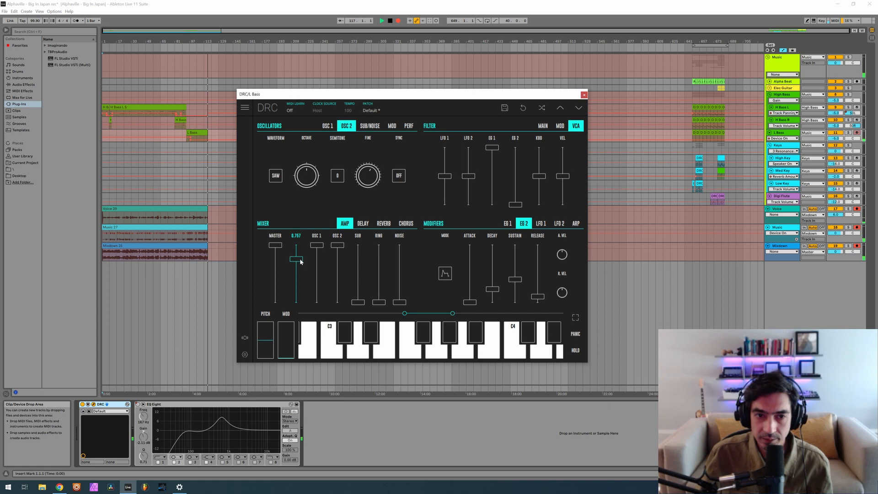
{"action": "left_click_drag", "start_coordinate": [300, 259], "coordinate": [302, 259]}
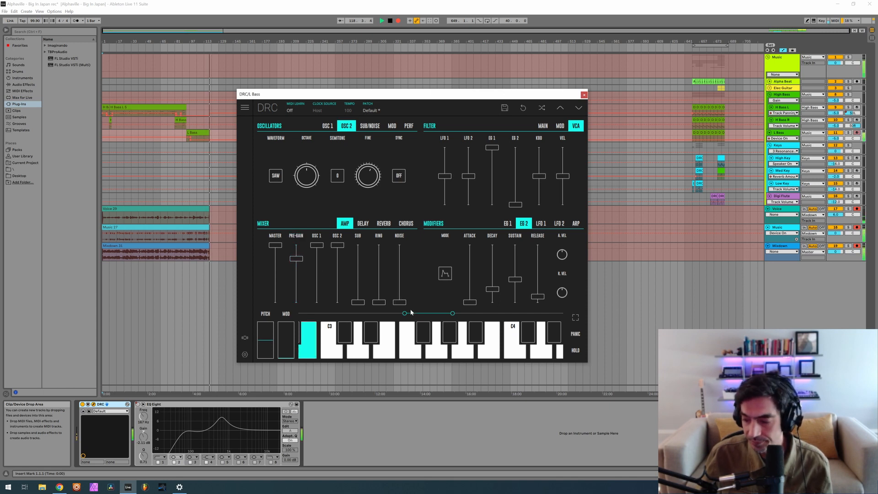
{"action": "left_click", "coordinate": [409, 126]}
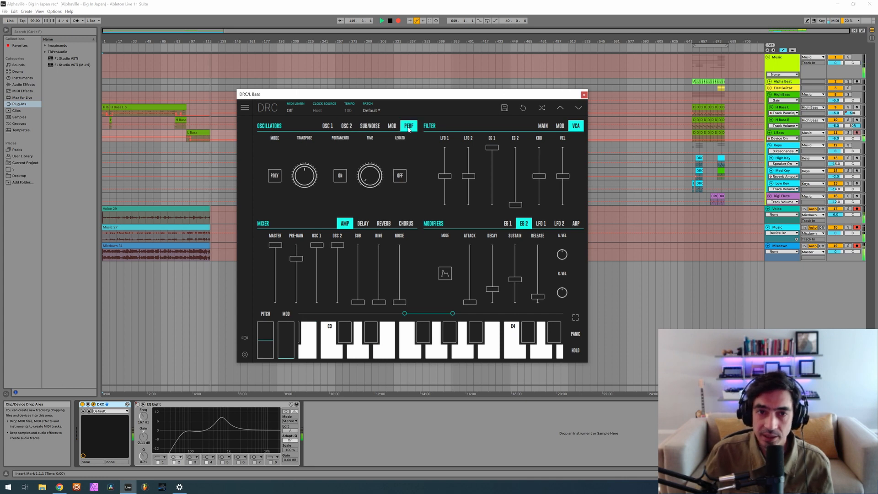
{"action": "left_click", "coordinate": [277, 176]}
{"action": "left_click", "coordinate": [274, 178]}
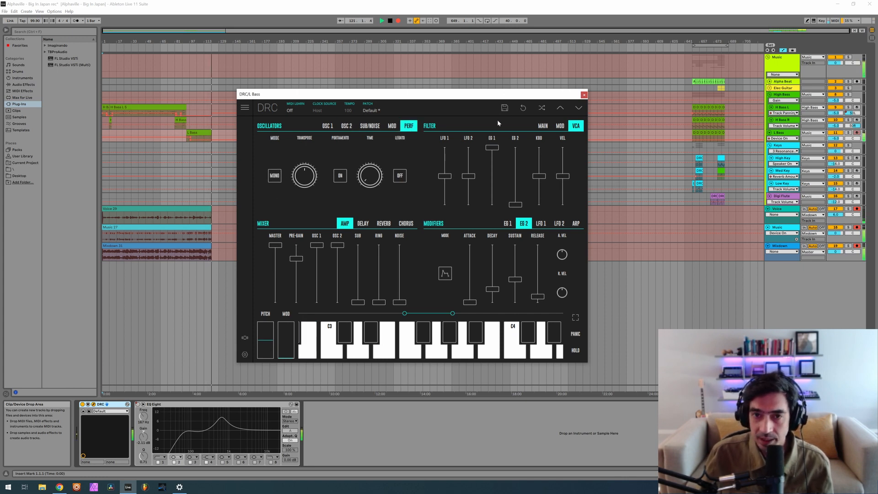
Lower the filter cutoff to about 0.22, adjust the resonance, and bring EG 2's decay and sustain to zero
{"action": "left_click", "coordinate": [543, 125]}
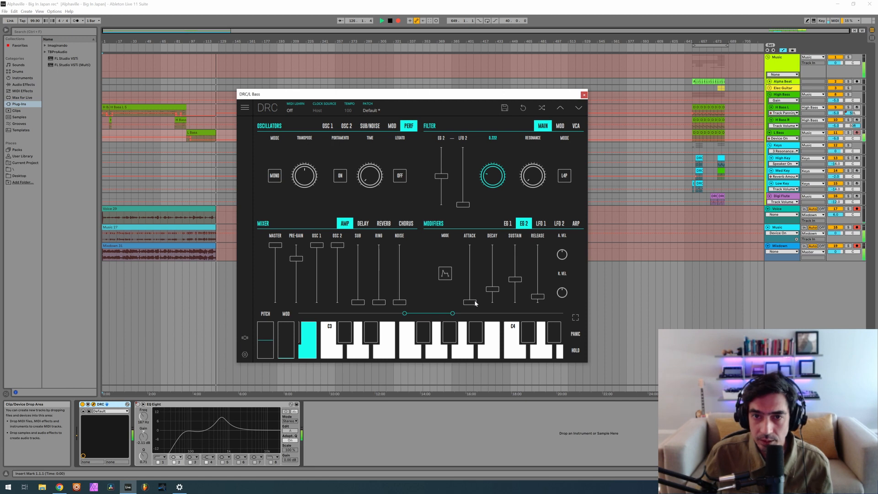
{"action": "mouse_move", "coordinate": [537, 183]}
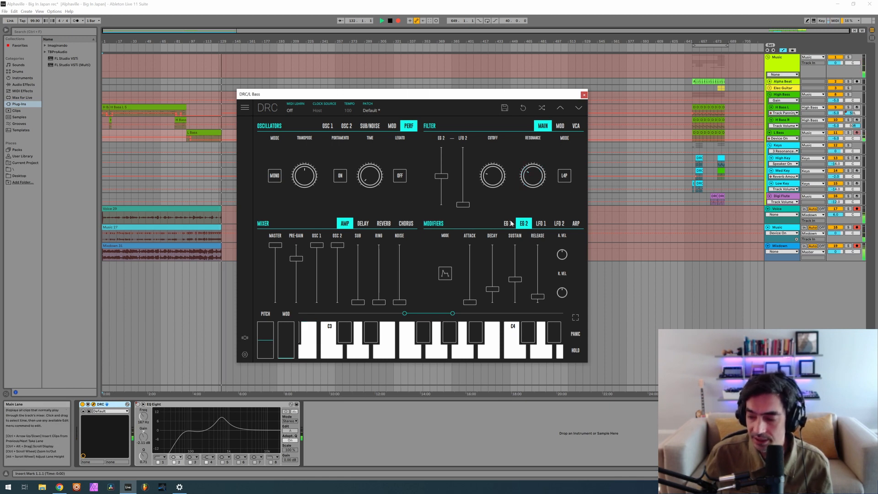
{"action": "left_click_drag", "start_coordinate": [495, 291], "coordinate": [496, 311]}
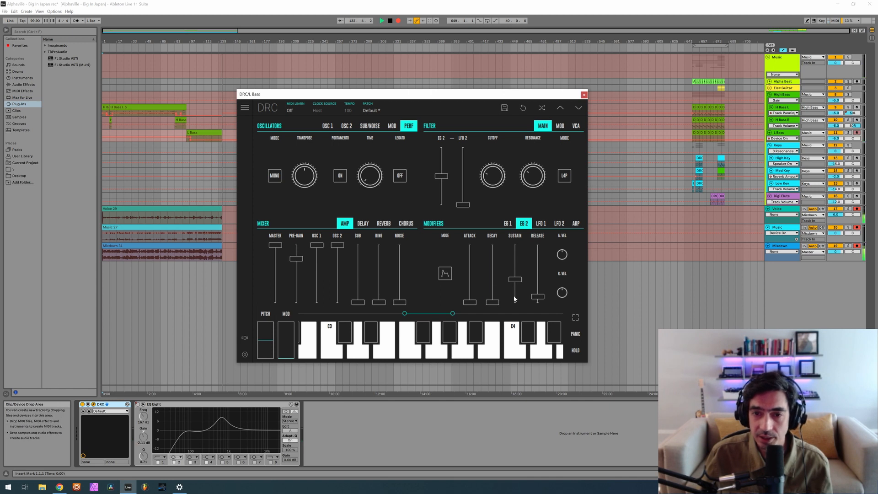
{"action": "left_click_drag", "start_coordinate": [516, 281], "coordinate": [527, 332]}
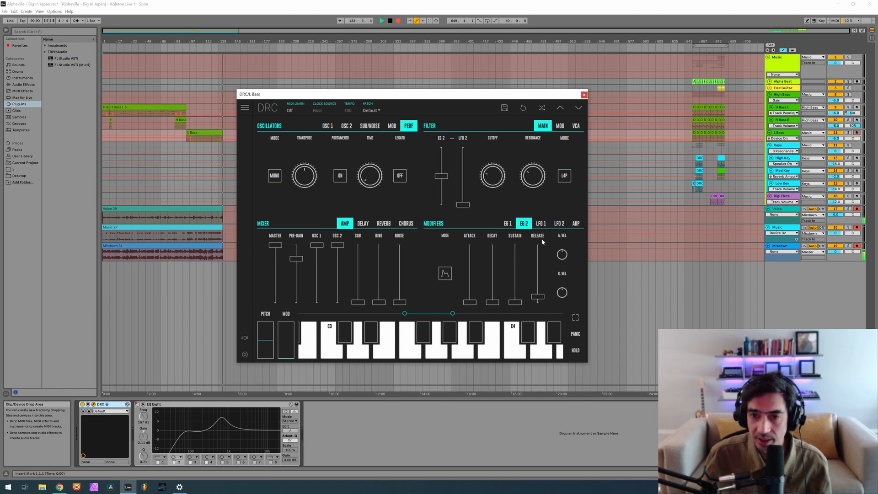
Shorten EG 1's decay to about 0.22, lower its sustain slightly and close the DRC window
{"action": "left_click", "coordinate": [509, 224]}
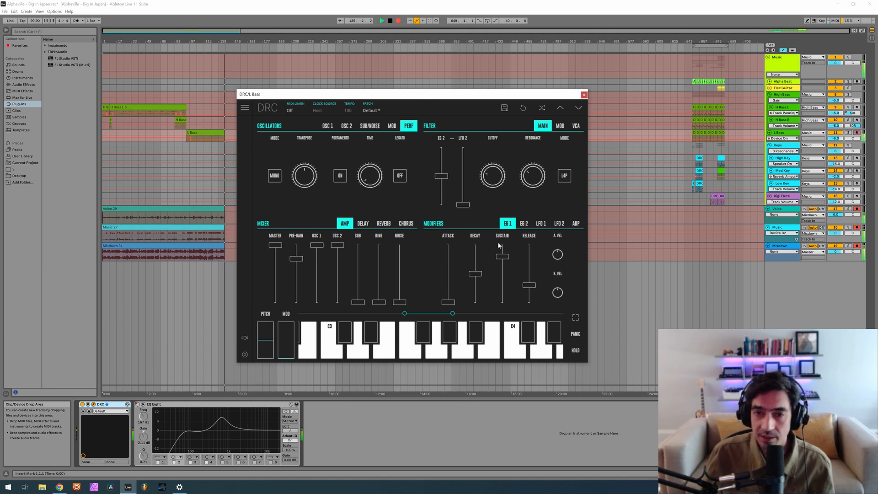
{"action": "left_click", "coordinate": [473, 288]}
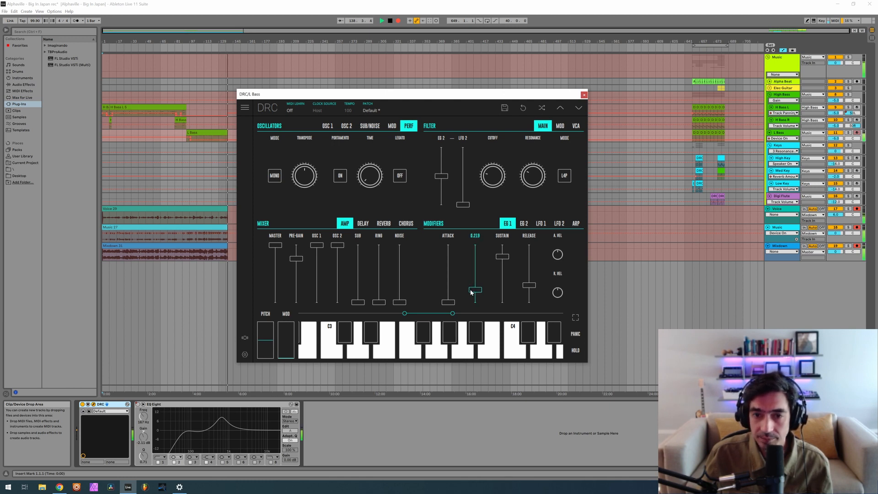
{"action": "left_click_drag", "start_coordinate": [473, 289], "coordinate": [471, 290]}
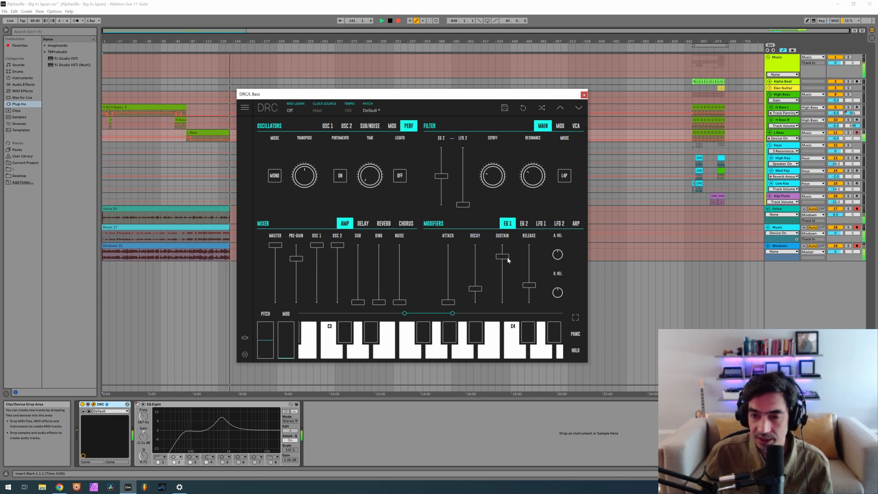
{"action": "left_click_drag", "start_coordinate": [508, 260], "coordinate": [504, 269]}
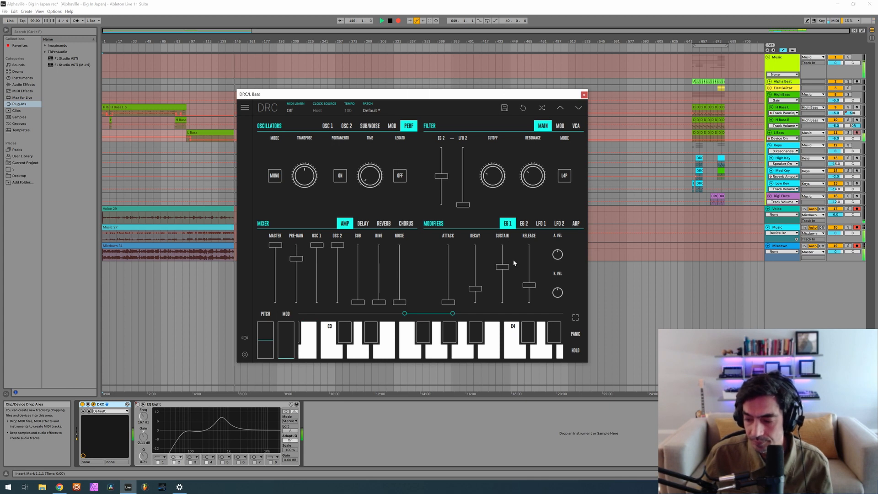
{"action": "left_click", "coordinate": [583, 95]}
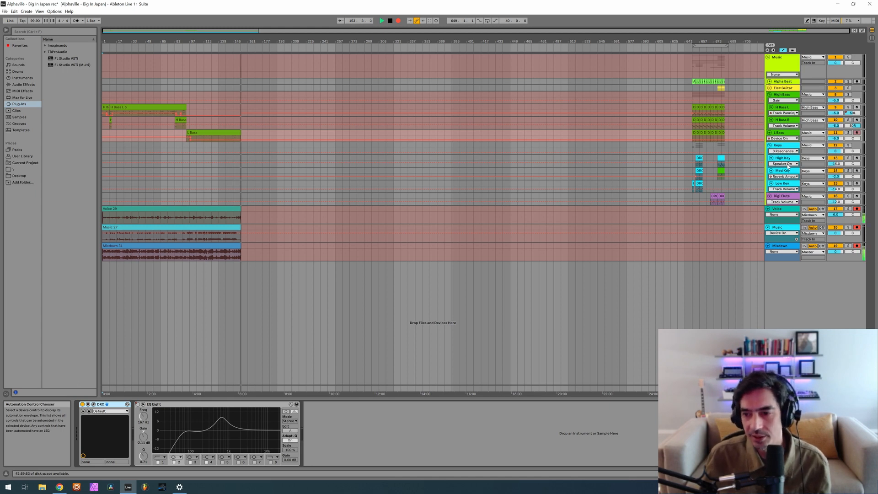
Arm the High Key, Med Key and Low Key tracks together for playing the layered keys sound
{"action": "left_click", "coordinate": [857, 158]}
{"action": "left_click", "coordinate": [857, 171]}
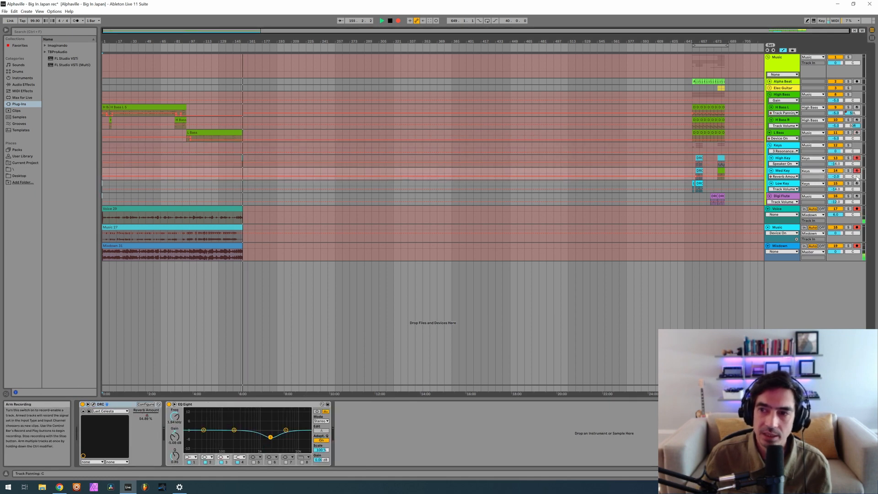
{"action": "left_click", "coordinate": [857, 184]}
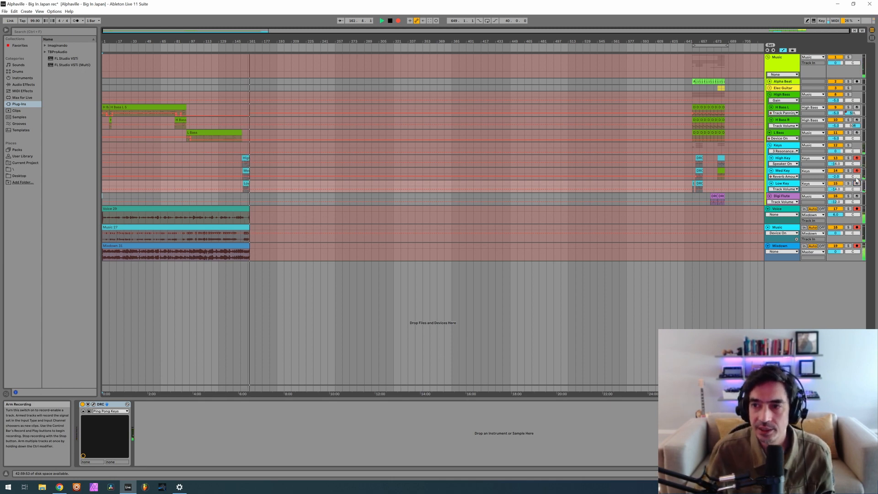
Audition the High Key, Med Key and Low Key layers separately by changing which of the tracks is armed
{"action": "left_click", "coordinate": [856, 171]}
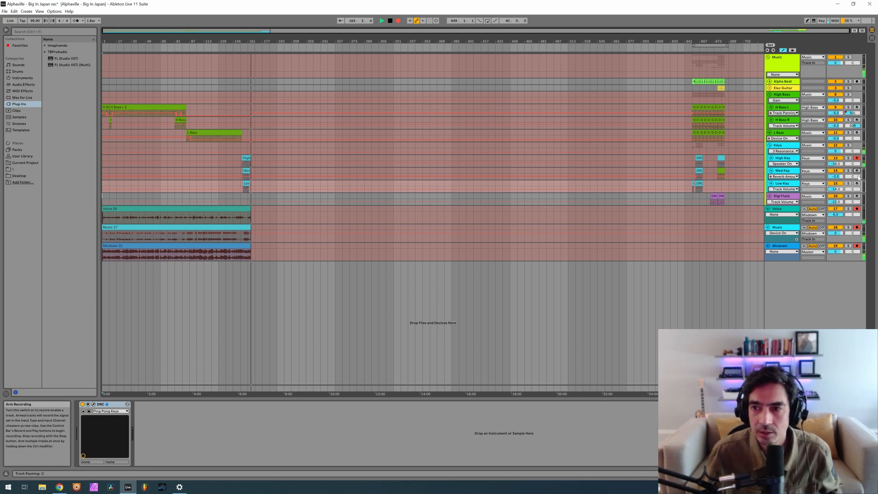
{"action": "left_click", "coordinate": [857, 170]}
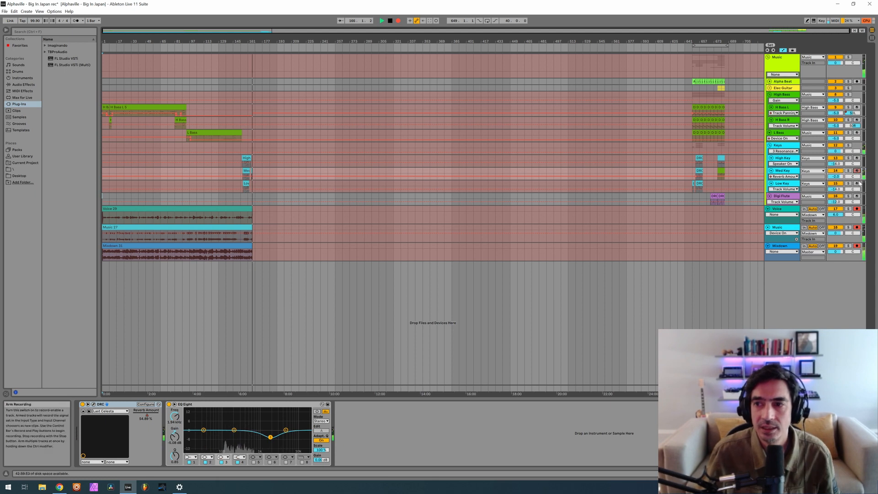
{"action": "left_click", "coordinate": [858, 183]}
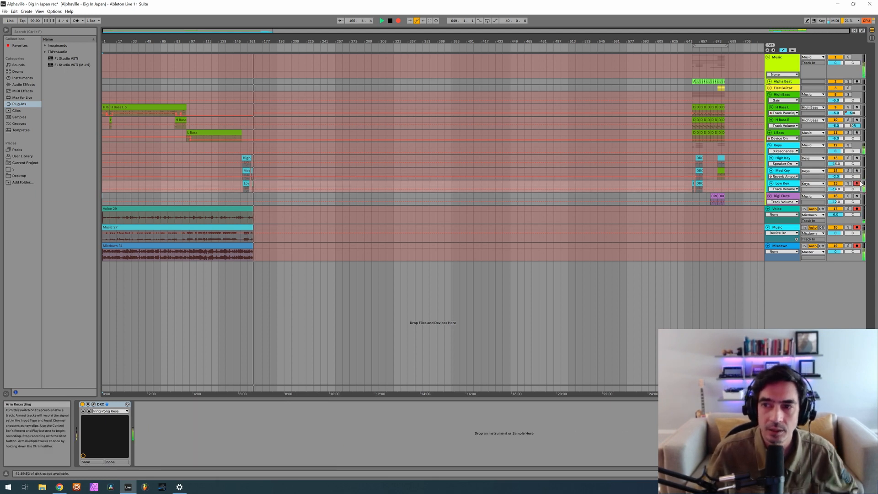
{"action": "left_click", "coordinate": [857, 160]}
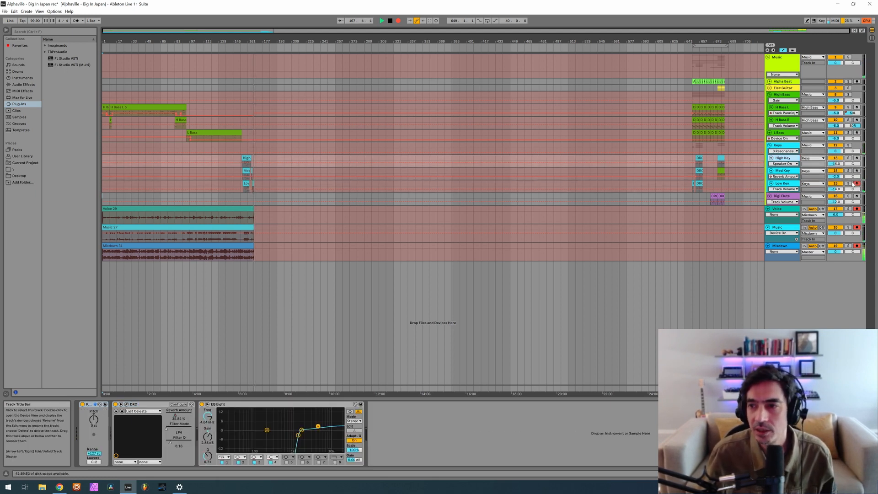
Arm the High Key track and switch off its EQ Eight
{"action": "left_click", "coordinate": [857, 157]}
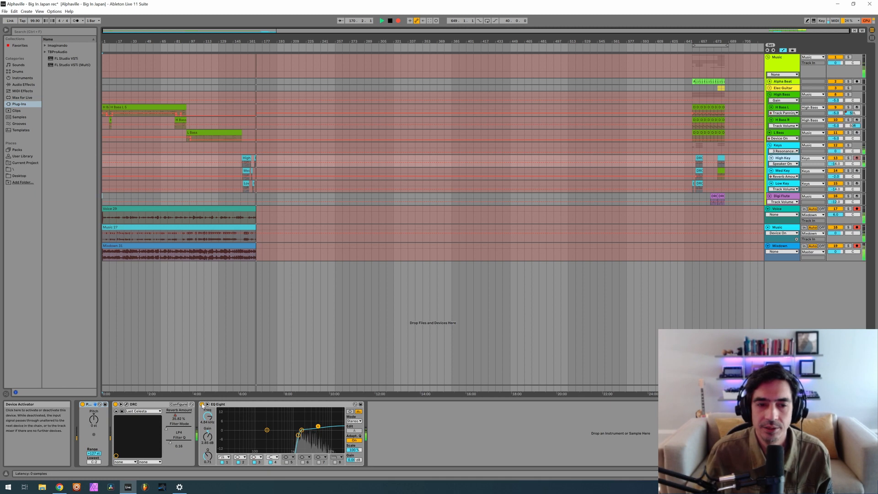
{"action": "left_click", "coordinate": [201, 405]}
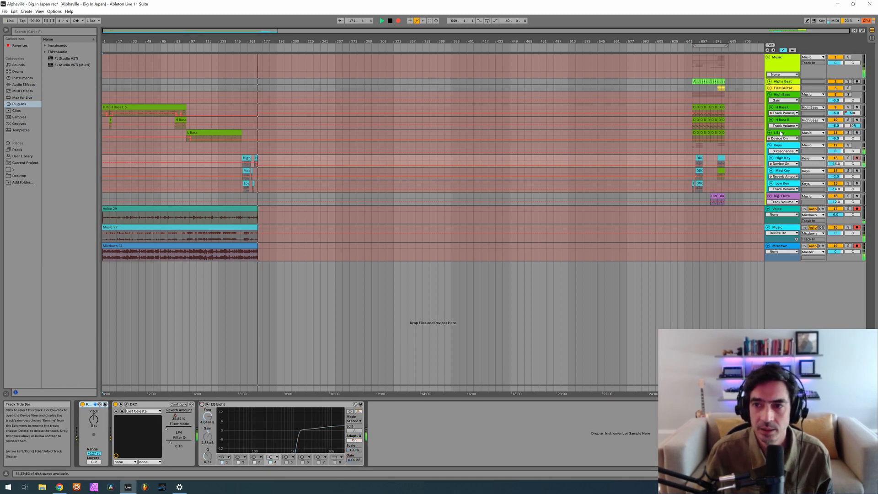
Arm the L Bass track, switch on its EQ Eight and select its low-cut and boost bands in turn
{"action": "left_click_drag", "start_coordinate": [779, 133], "coordinate": [670, 210]}
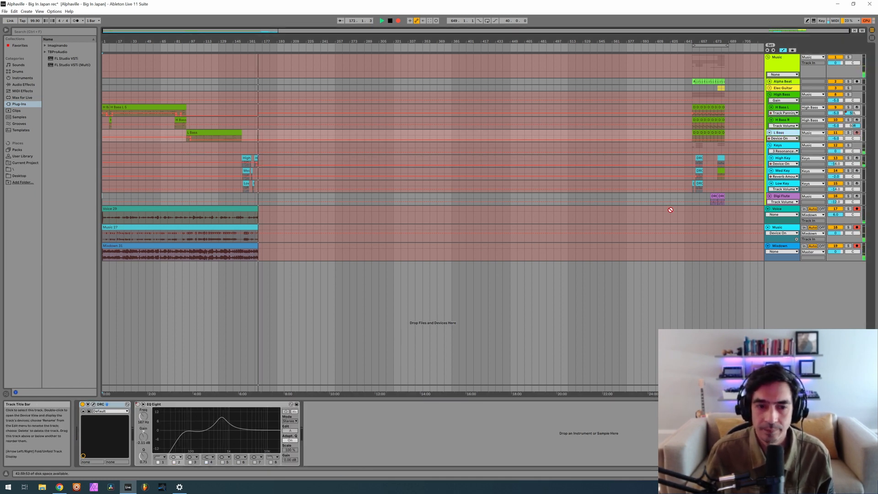
{"action": "left_click", "coordinate": [137, 405]}
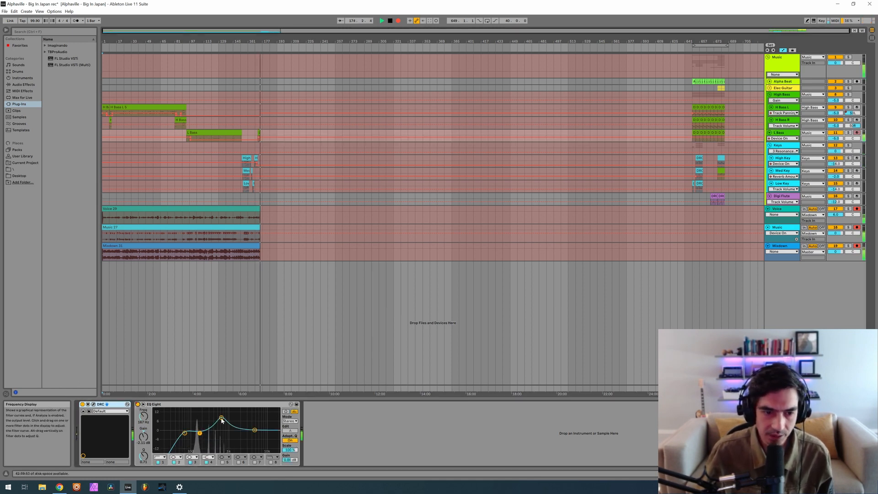
{"action": "left_click", "coordinate": [186, 435]}
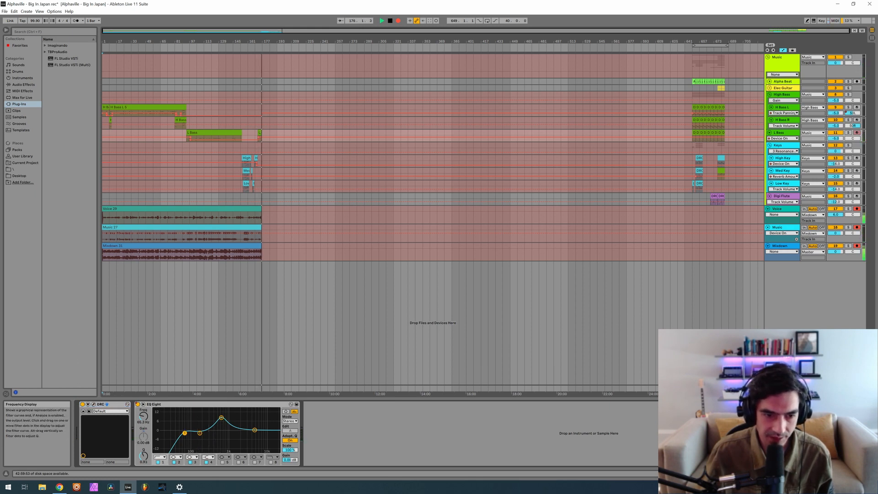
{"action": "left_click", "coordinate": [221, 418]}
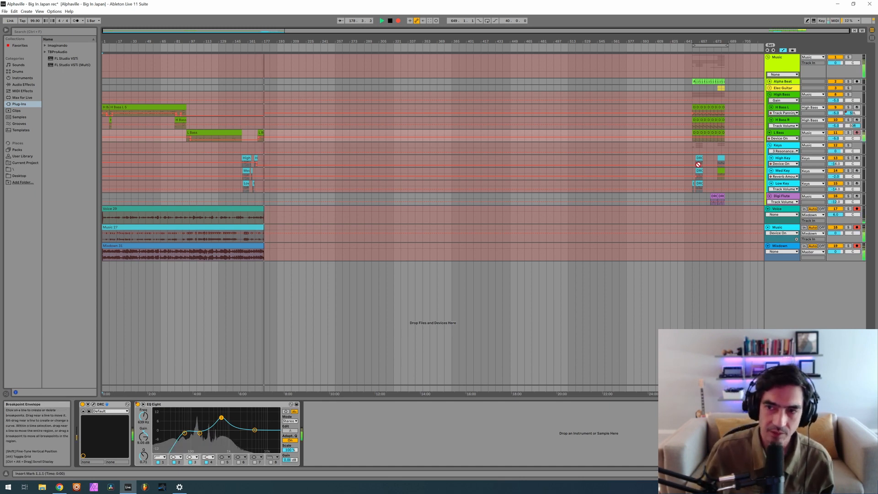
Load the factory Default patch into the High Key track's DRC and return to the synth controls
{"action": "left_click", "coordinate": [784, 159]}
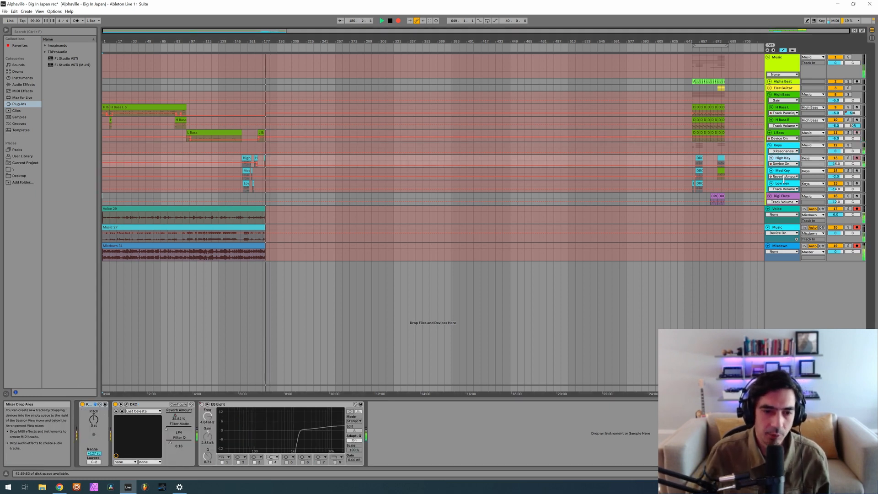
{"action": "left_click", "coordinate": [178, 404]}
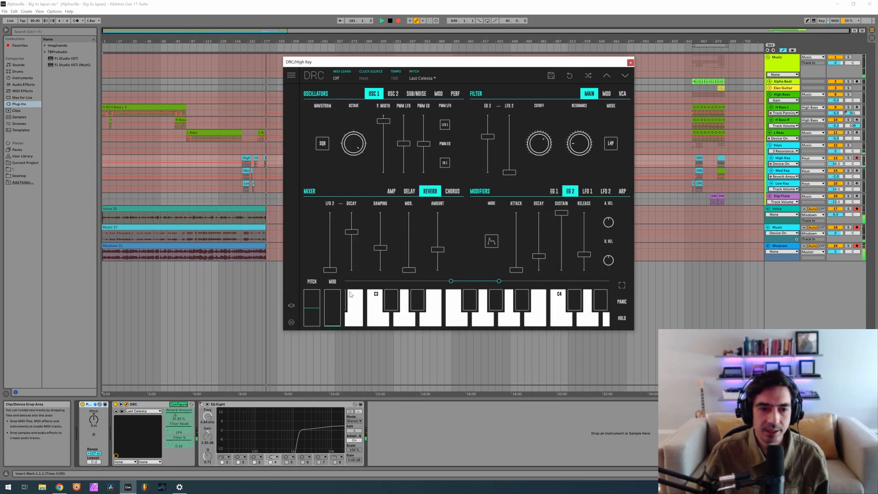
{"action": "left_click", "coordinate": [178, 404]}
{"action": "left_click", "coordinate": [453, 74]}
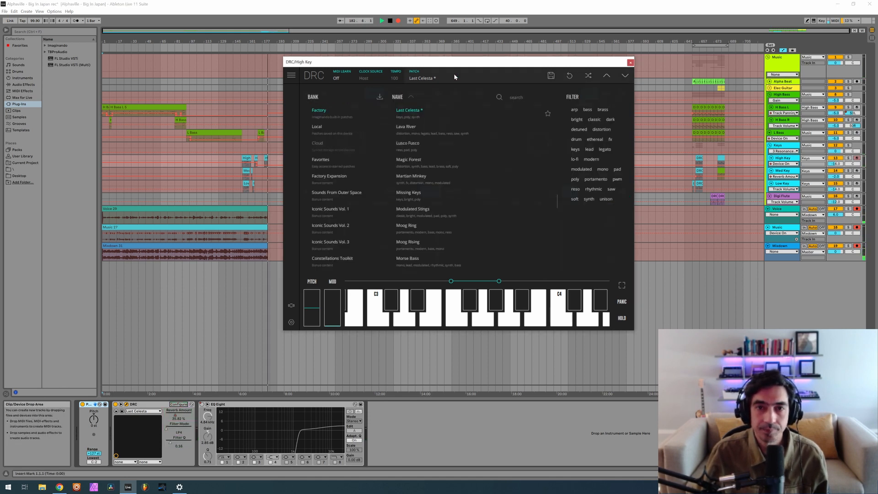
{"action": "scroll", "coordinate": [432, 117], "scroll_direction": "up", "scroll_amount": 3}
{"action": "scroll", "coordinate": [431, 117], "scroll_direction": "up", "scroll_amount": 15}
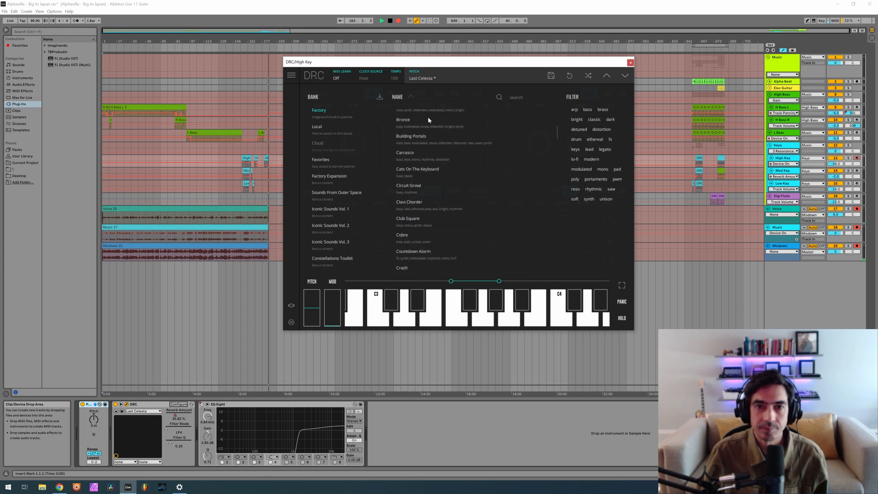
{"action": "left_click", "coordinate": [426, 116]}
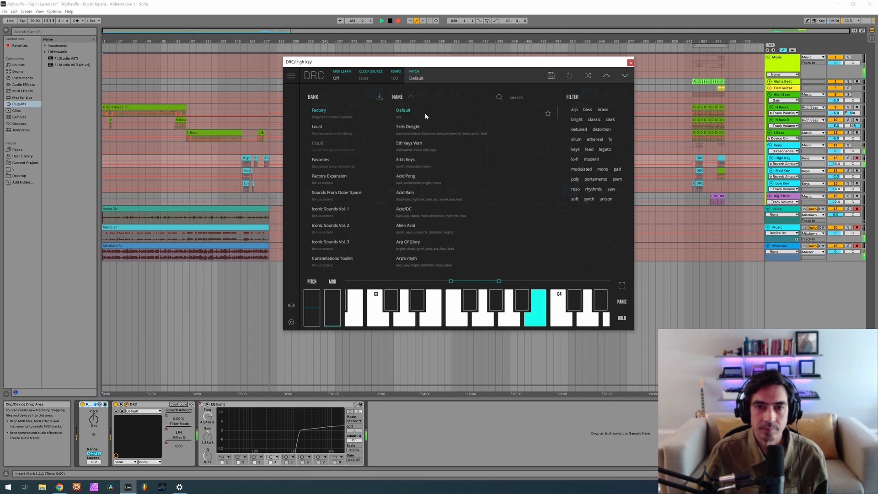
{"action": "left_click", "coordinate": [452, 75]}
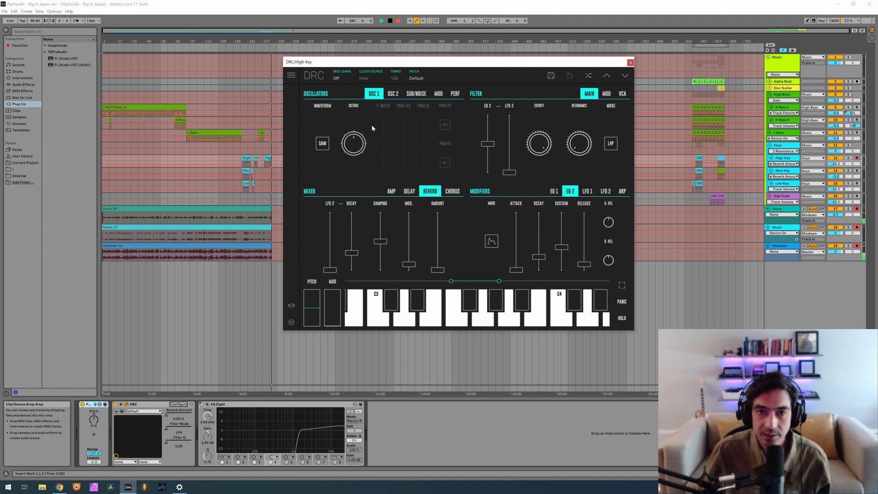
Raise OSC 1's octave, set its waveform to SQR and raise the pulse width close to maximum
{"action": "left_click_drag", "start_coordinate": [361, 143], "coordinate": [364, 120]}
{"action": "left_click", "coordinate": [323, 143]}
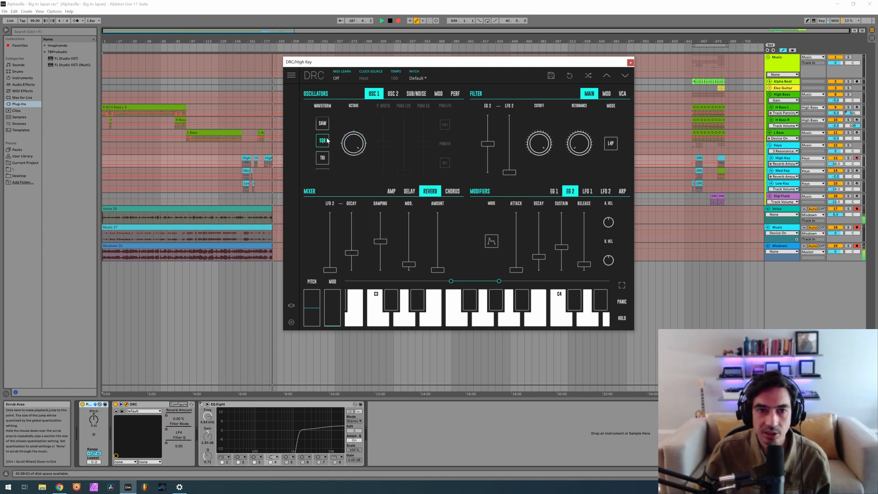
{"action": "left_click", "coordinate": [326, 141]}
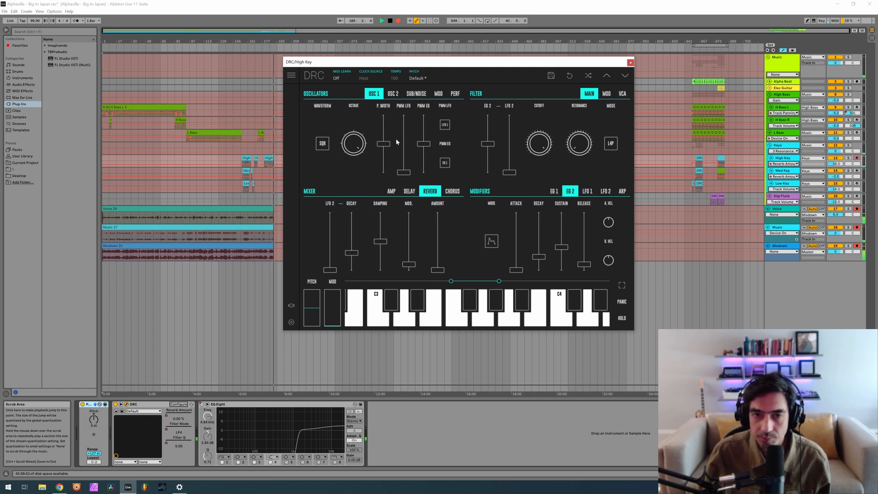
{"action": "left_click_drag", "start_coordinate": [390, 146], "coordinate": [447, 124]}
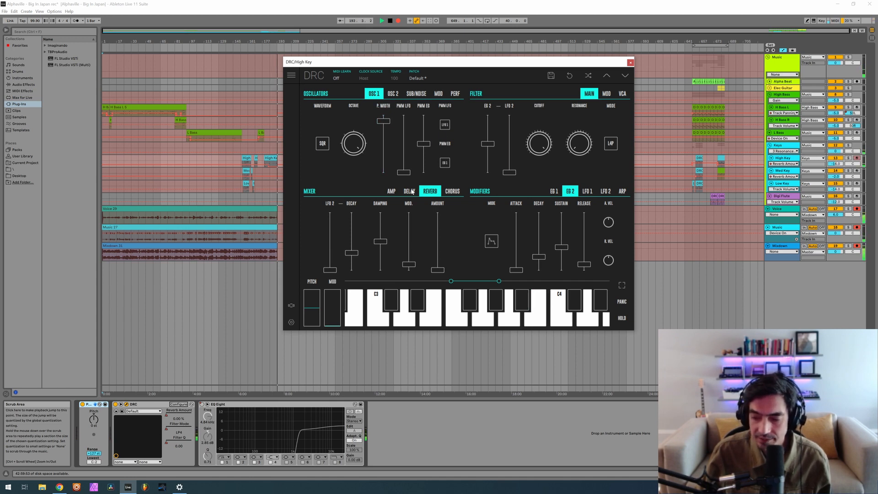
Display LFO 1's settings and raise OSC 1's PWM LFO amount to about halfway
{"action": "left_click", "coordinate": [586, 191]}
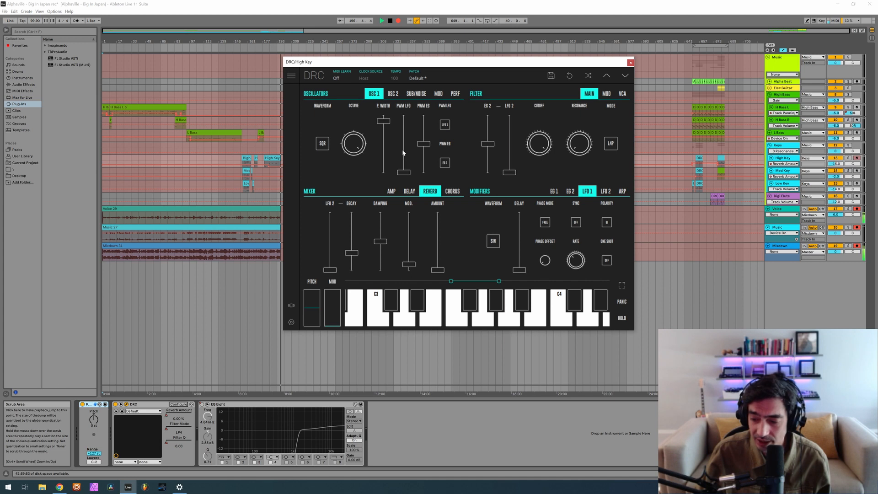
{"action": "left_click_drag", "start_coordinate": [402, 151], "coordinate": [419, 149]}
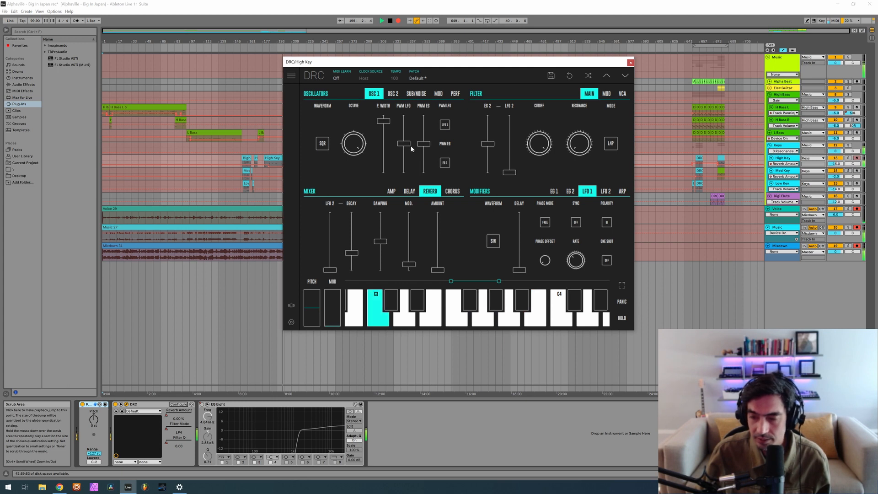
Switch to the Last Celesta patch and examine its OSC 2 settings and mixer amp levels for reference
{"action": "left_click", "coordinate": [393, 94]}
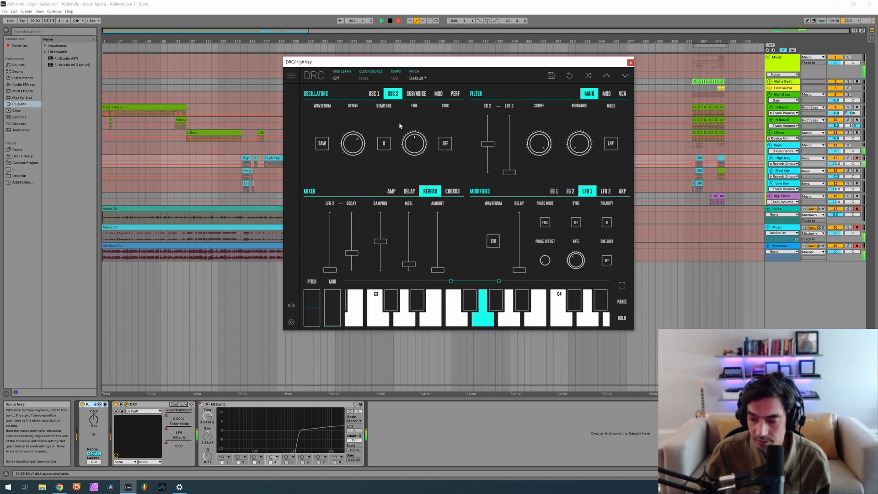
{"action": "left_click", "coordinate": [424, 78]}
{"action": "scroll", "coordinate": [441, 192], "scroll_direction": "down", "scroll_amount": 7}
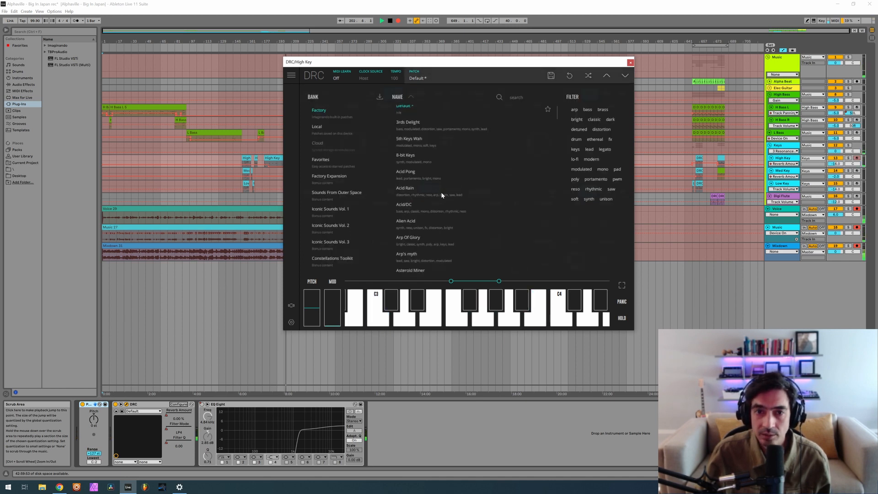
{"action": "scroll", "coordinate": [441, 192], "scroll_direction": "down", "scroll_amount": 10}
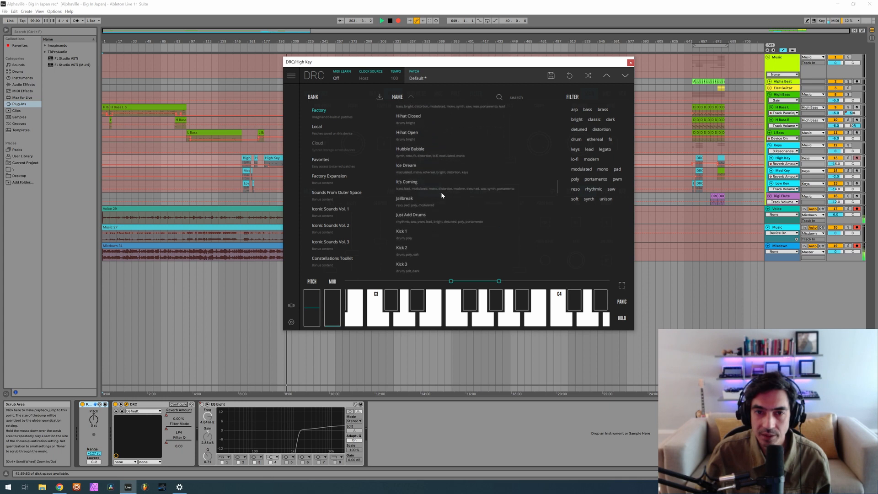
{"action": "scroll", "coordinate": [441, 192], "scroll_direction": "down", "scroll_amount": 1}
{"action": "scroll", "coordinate": [441, 193], "scroll_direction": "up", "scroll_amount": 6}
{"action": "scroll", "coordinate": [442, 192], "scroll_direction": "down", "scroll_amount": 4}
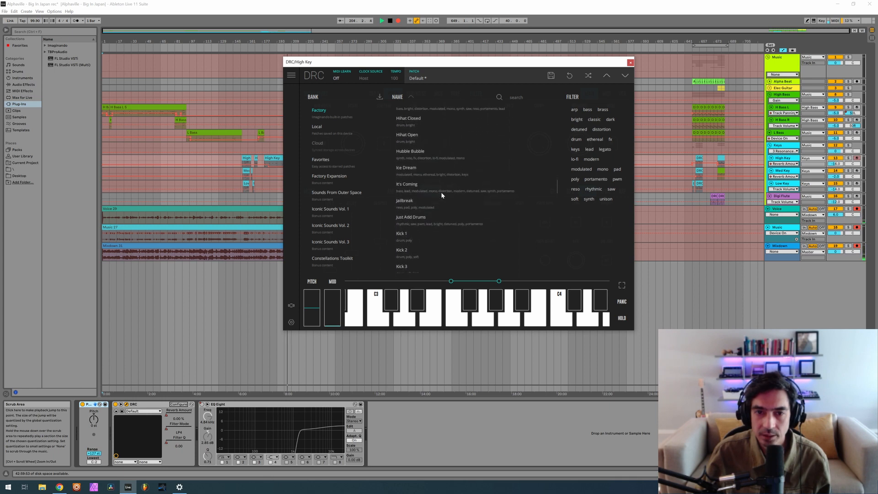
{"action": "scroll", "coordinate": [441, 191], "scroll_direction": "down", "scroll_amount": 2}
{"action": "left_click", "coordinate": [427, 247]}
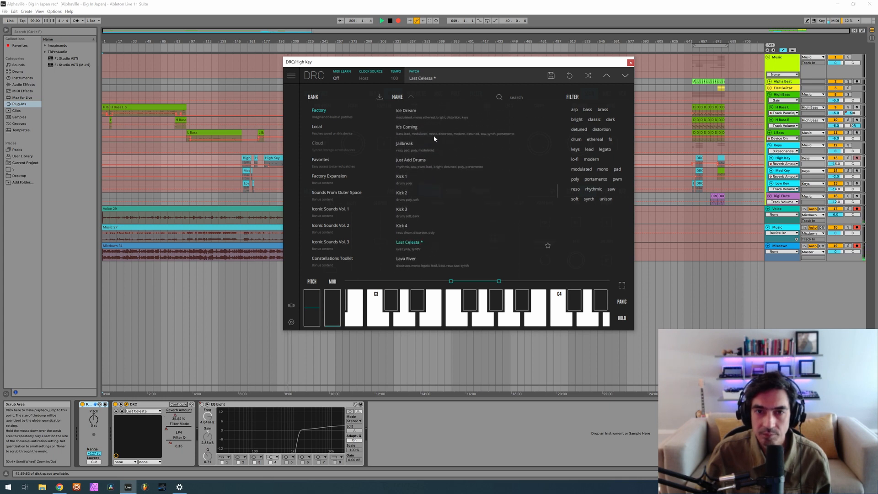
{"action": "left_click", "coordinate": [431, 78]}
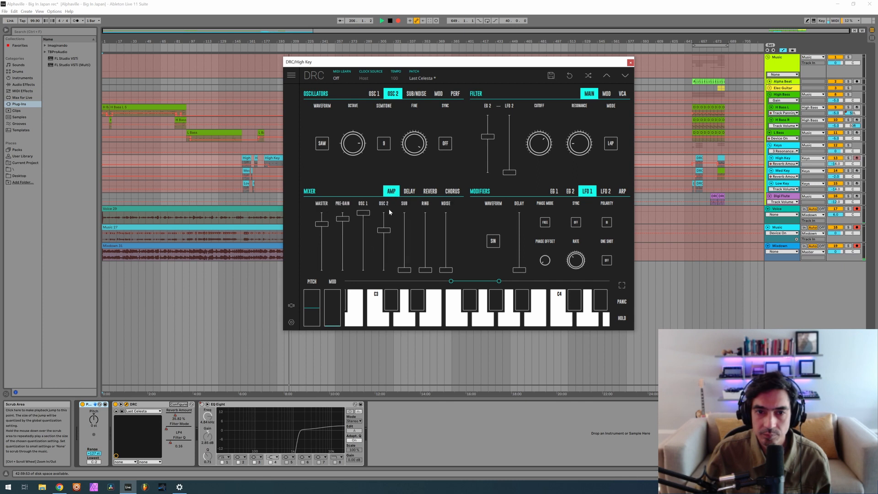
{"action": "mouse_move", "coordinate": [386, 208]}
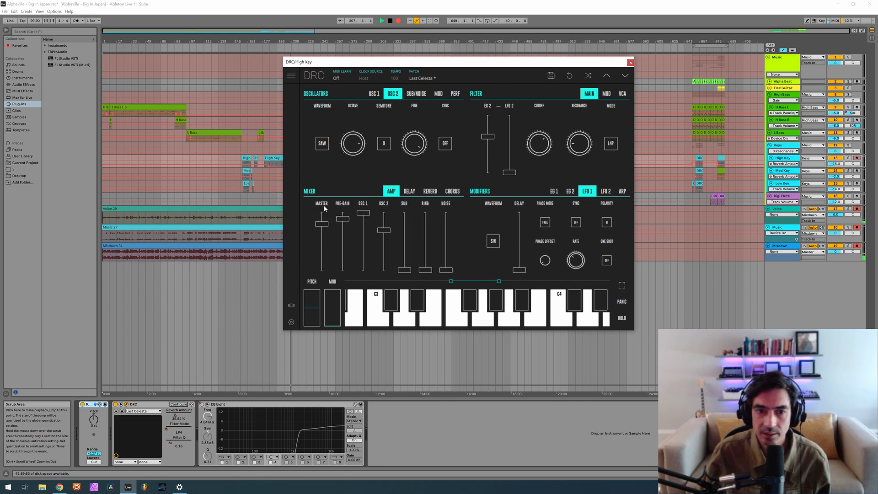
{"action": "mouse_move", "coordinate": [324, 203]}
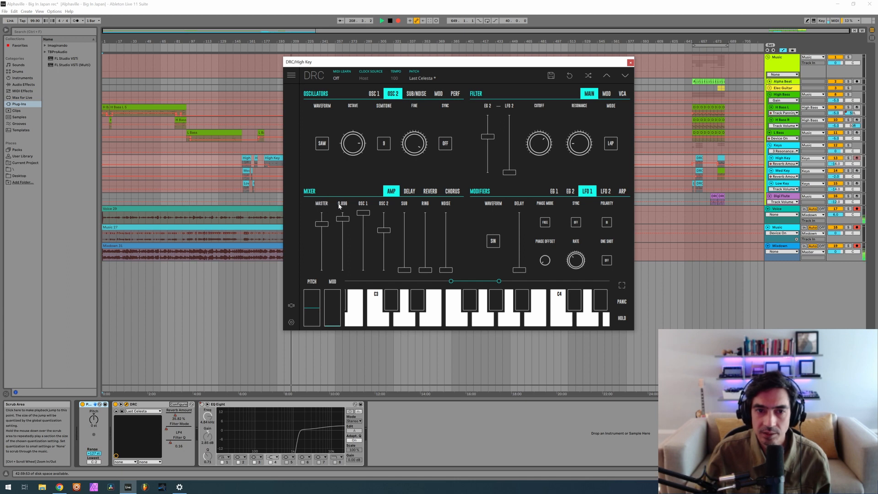
Switch back to the edited Default patch and show its synth controls
{"action": "left_click", "coordinate": [428, 79]}
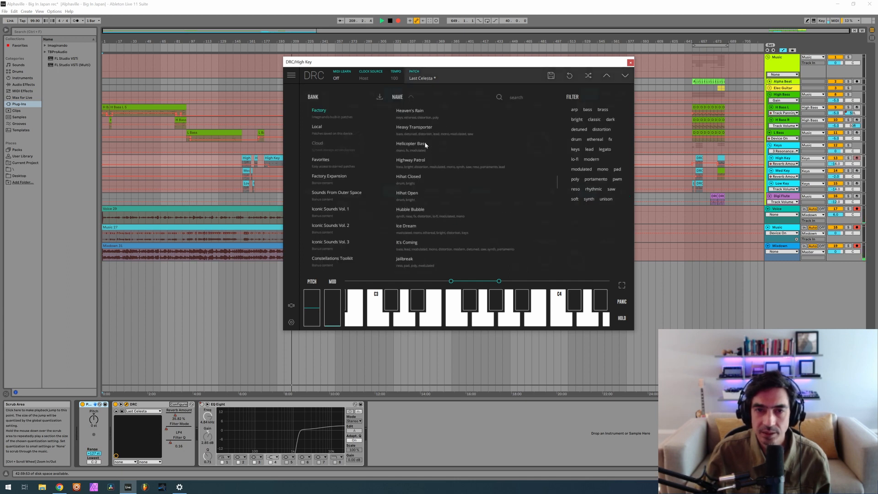
{"action": "scroll", "coordinate": [428, 151], "scroll_direction": "up", "scroll_amount": 3}
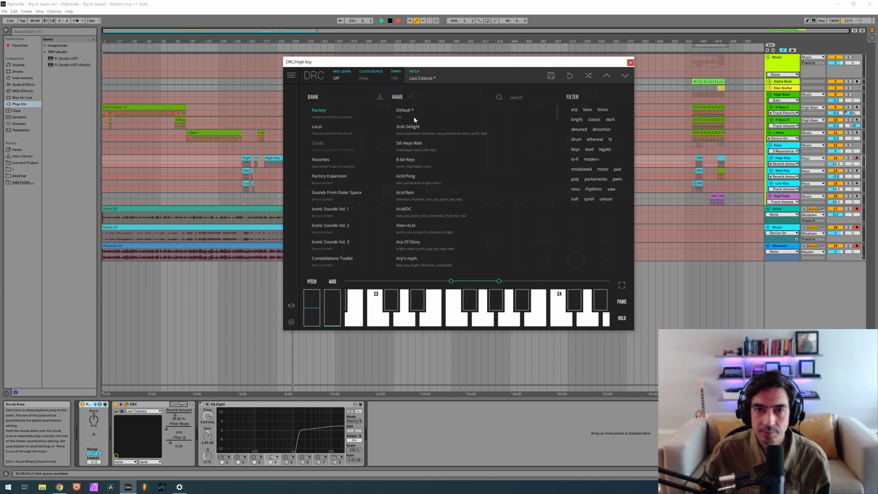
{"action": "left_click", "coordinate": [414, 114]}
{"action": "left_click", "coordinate": [426, 80]}
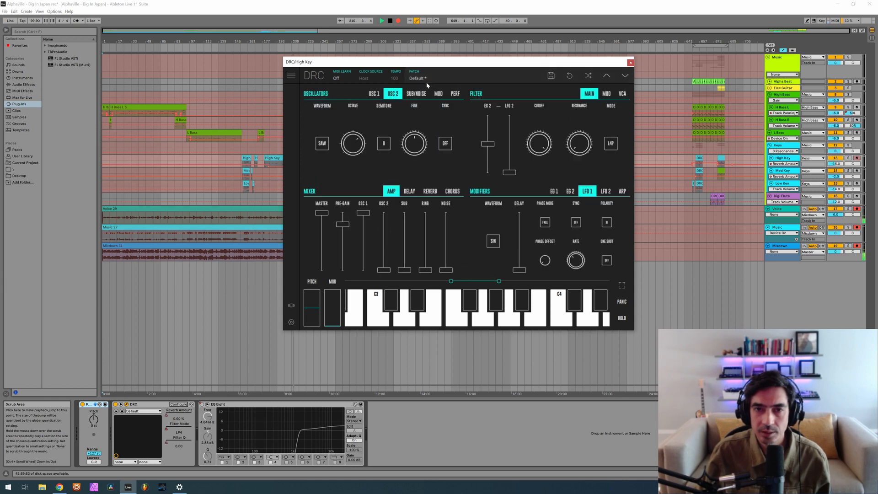
Set the mixer's OSC 2 level to about 0.69 and the master level to about 0.89
{"action": "left_click", "coordinate": [384, 230]}
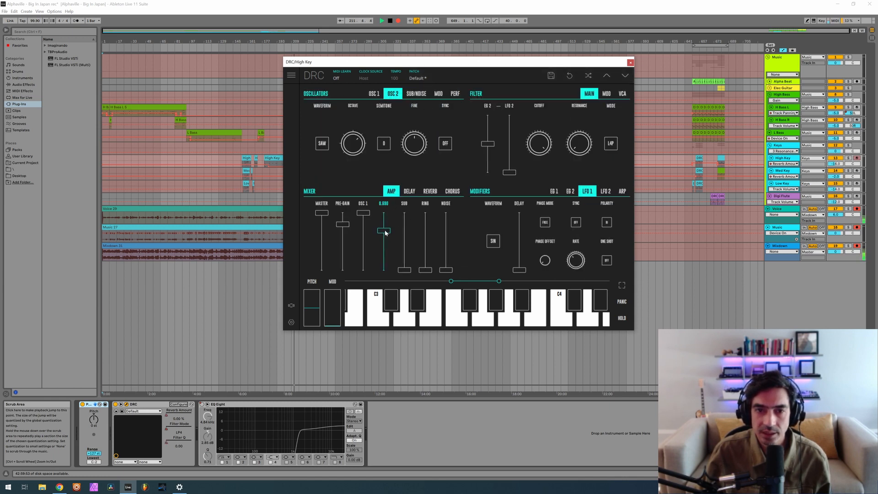
{"action": "left_click", "coordinate": [322, 220]}
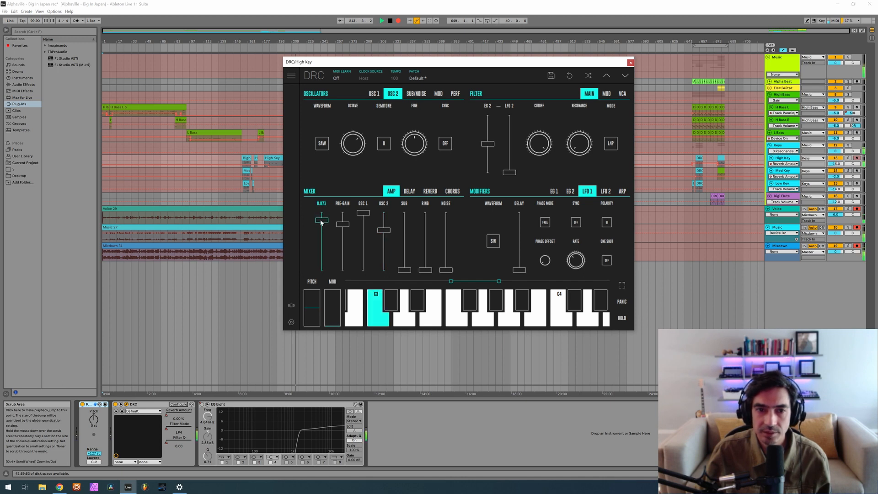
{"action": "left_click_drag", "start_coordinate": [321, 221], "coordinate": [320, 223]}
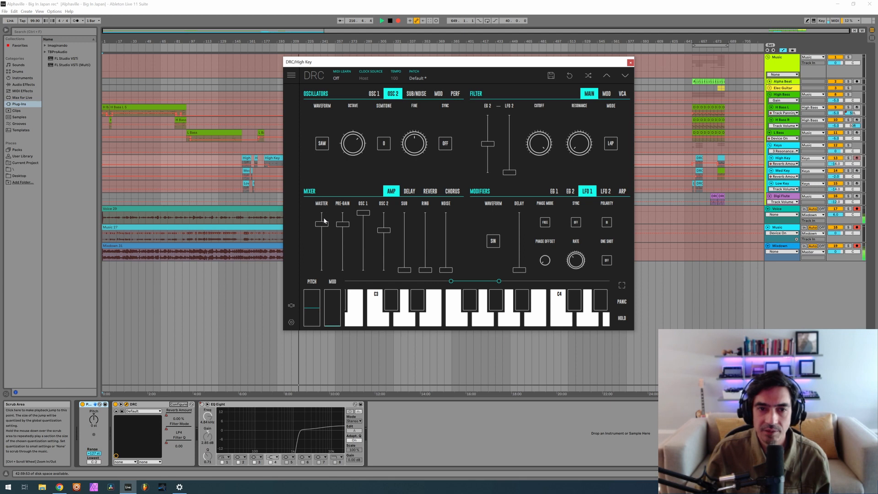
{"action": "mouse_move", "coordinate": [325, 226]}
{"action": "left_click_drag", "start_coordinate": [326, 225], "coordinate": [335, 222]}
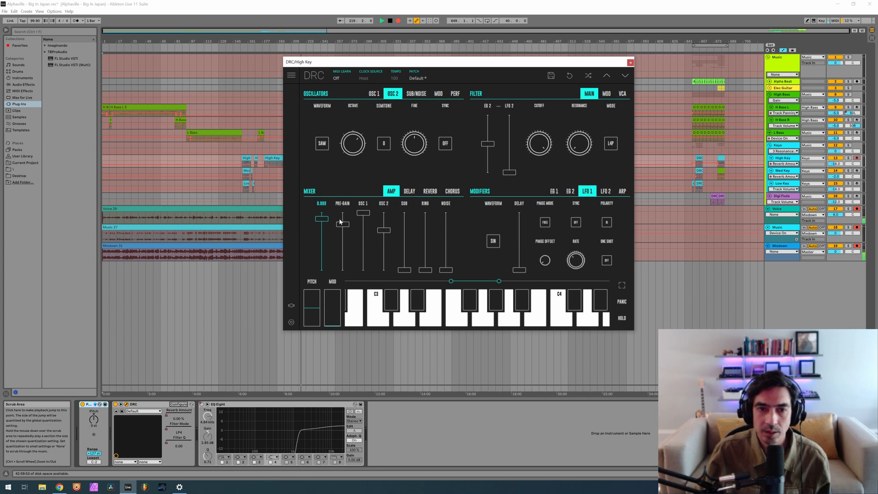
Switch to the factory Last Celesta patch and examine its mixer amp levels for reference
{"action": "left_click", "coordinate": [425, 80]}
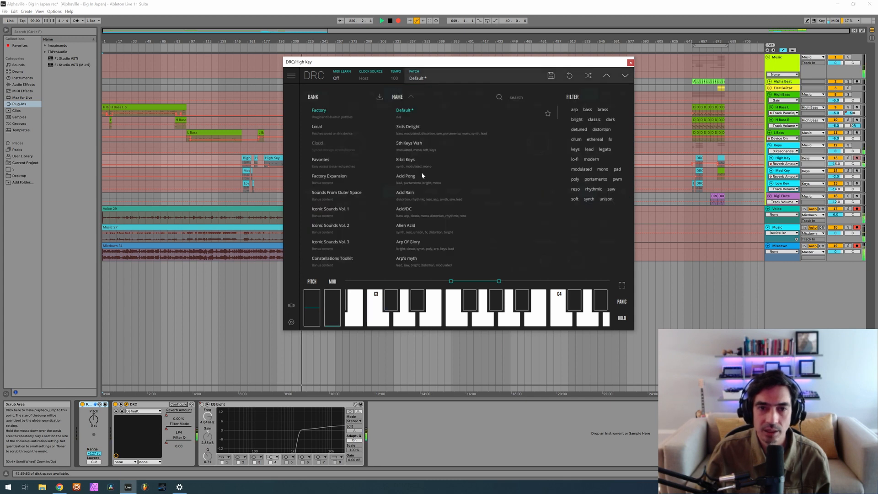
{"action": "scroll", "coordinate": [421, 172], "scroll_direction": "down", "scroll_amount": 10}
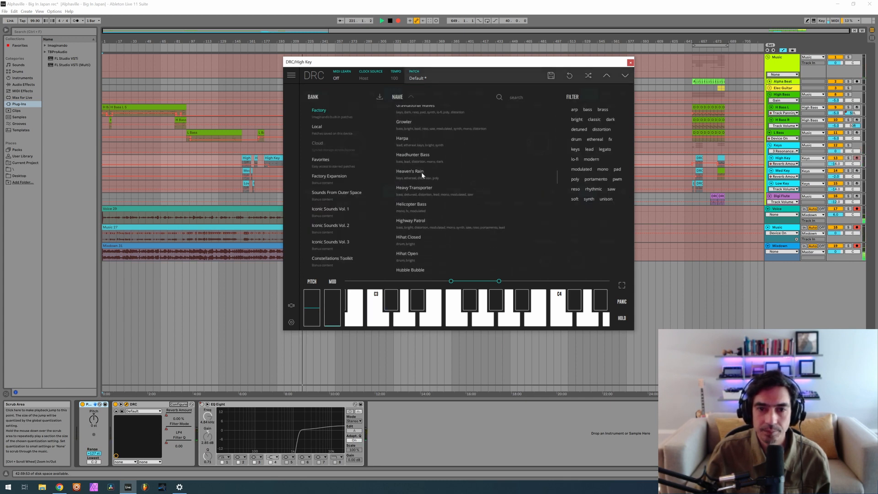
{"action": "scroll", "coordinate": [421, 172], "scroll_direction": "down", "scroll_amount": 5}
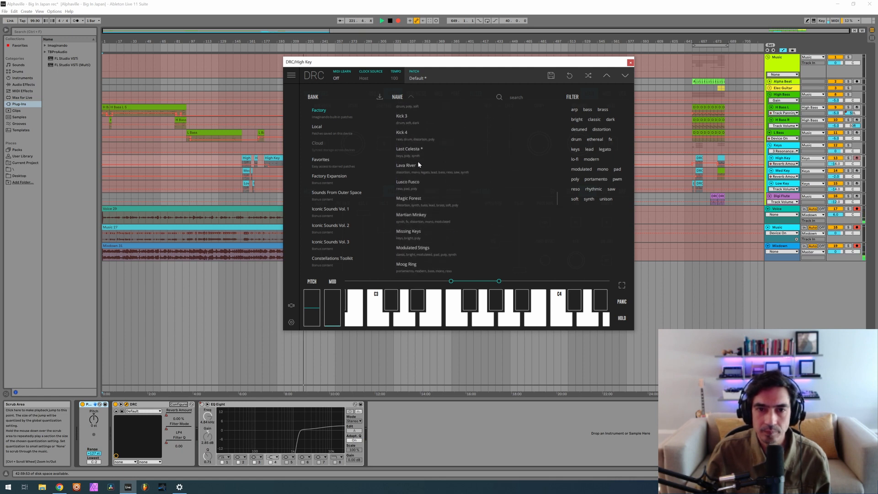
{"action": "left_click", "coordinate": [416, 154]}
{"action": "left_click", "coordinate": [430, 81]}
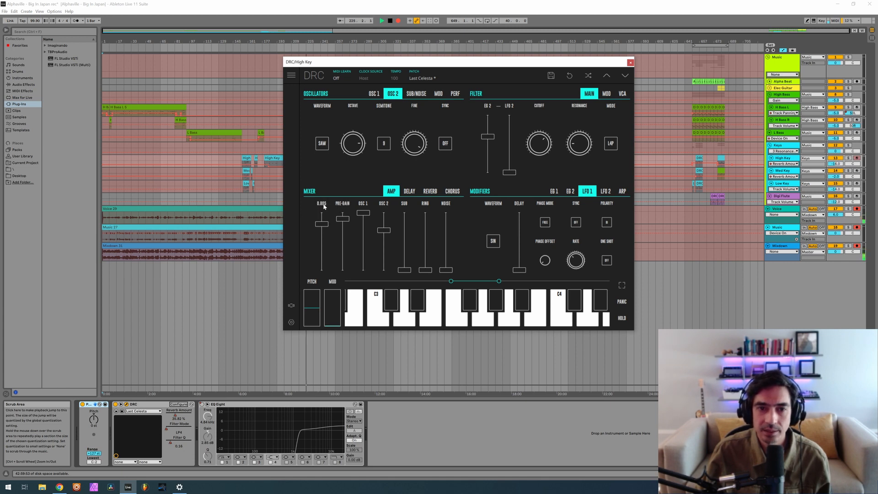
Return to the edited Default patch, set the mixer's master level to about 0.81 and raise the pre-gain slightly
{"action": "left_click", "coordinate": [423, 78]}
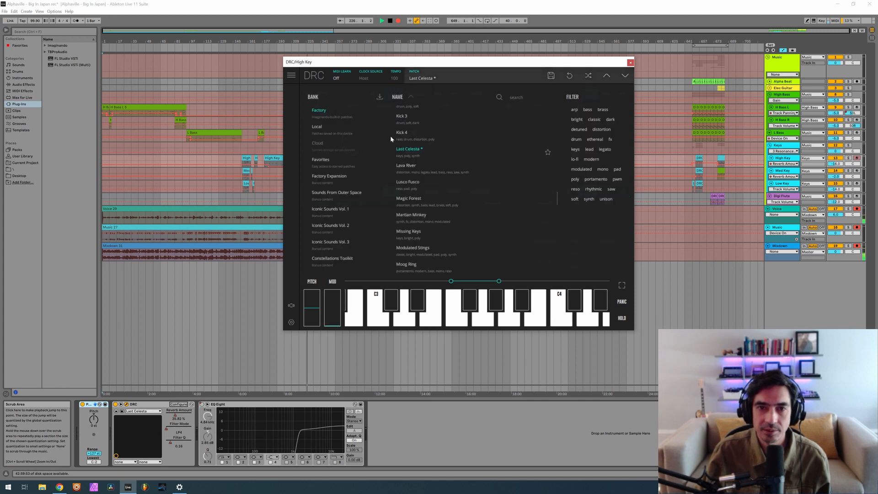
{"action": "scroll", "coordinate": [393, 138], "scroll_direction": "up", "scroll_amount": 15}
{"action": "scroll", "coordinate": [402, 123], "scroll_direction": "up", "scroll_amount": 3}
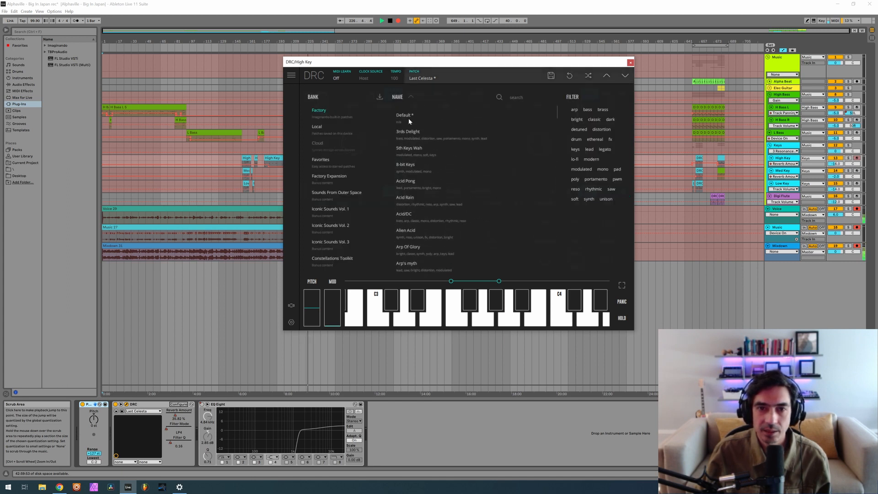
{"action": "left_click", "coordinate": [405, 112]}
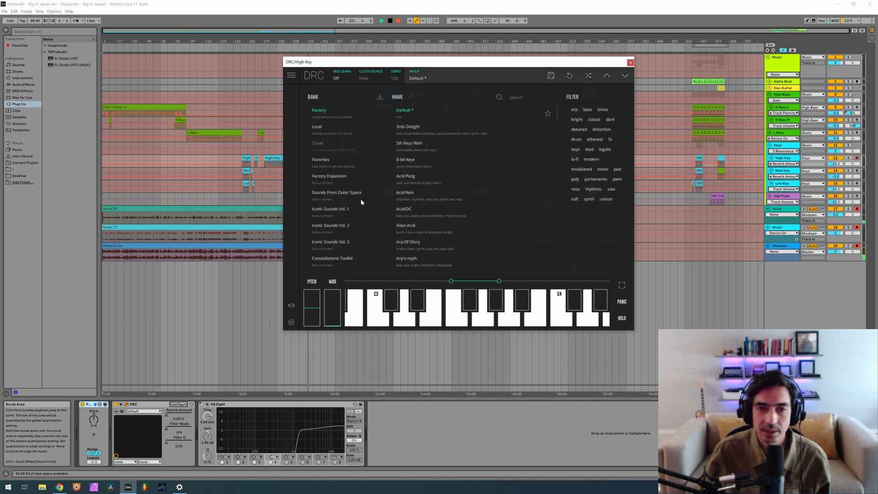
{"action": "left_click", "coordinate": [416, 79]}
{"action": "left_click_drag", "start_coordinate": [329, 221], "coordinate": [324, 226]}
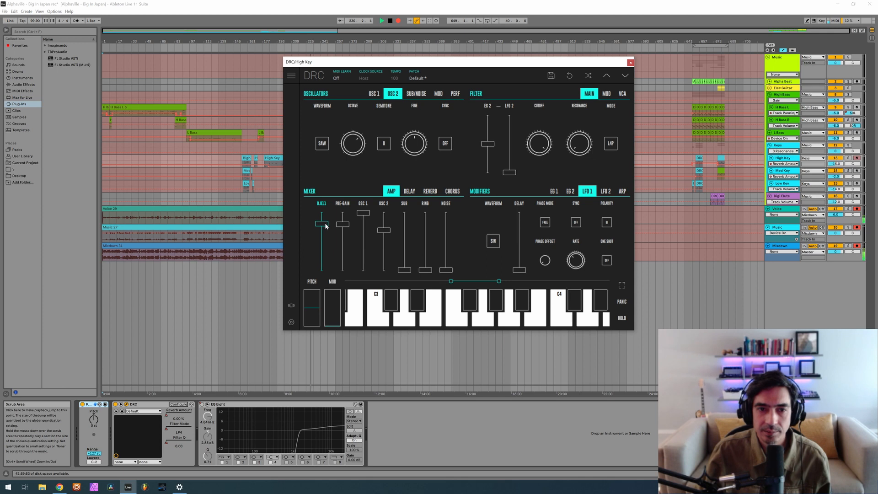
{"action": "left_click_drag", "start_coordinate": [339, 224], "coordinate": [346, 221]}
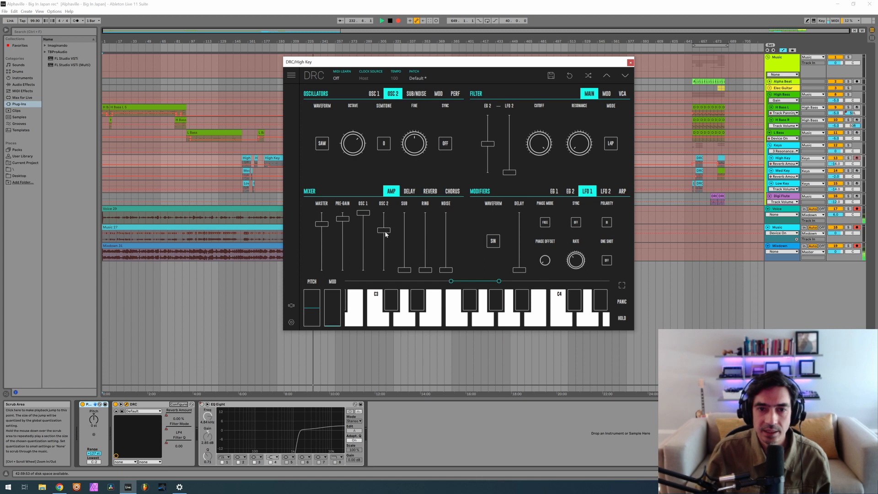
{"action": "mouse_move", "coordinate": [387, 204]}
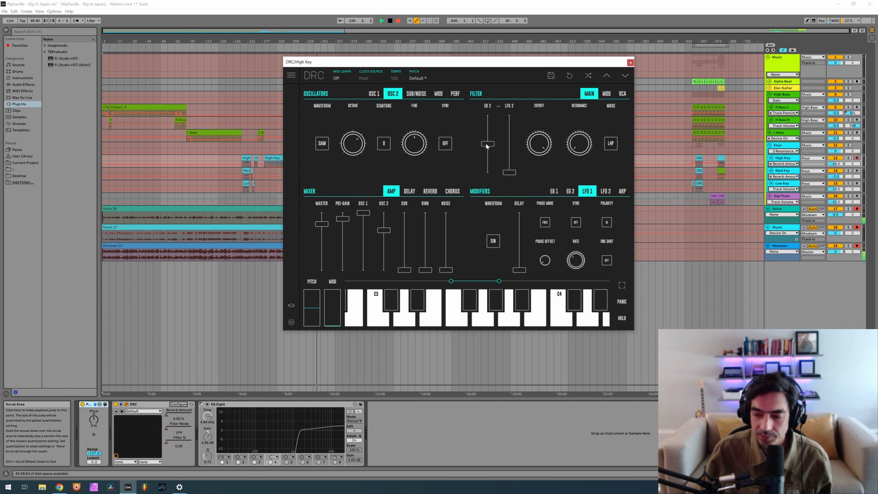
Raise the filter's EG 2 amount slightly, adjust the cutoff and set the resonance to about 0.16
{"action": "left_click_drag", "start_coordinate": [489, 145], "coordinate": [495, 145]}
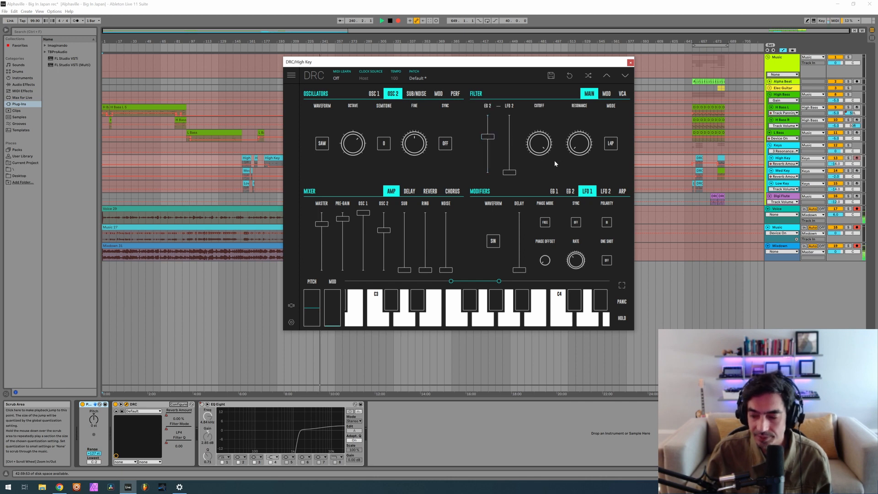
{"action": "left_click_drag", "start_coordinate": [540, 146], "coordinate": [568, 206]}
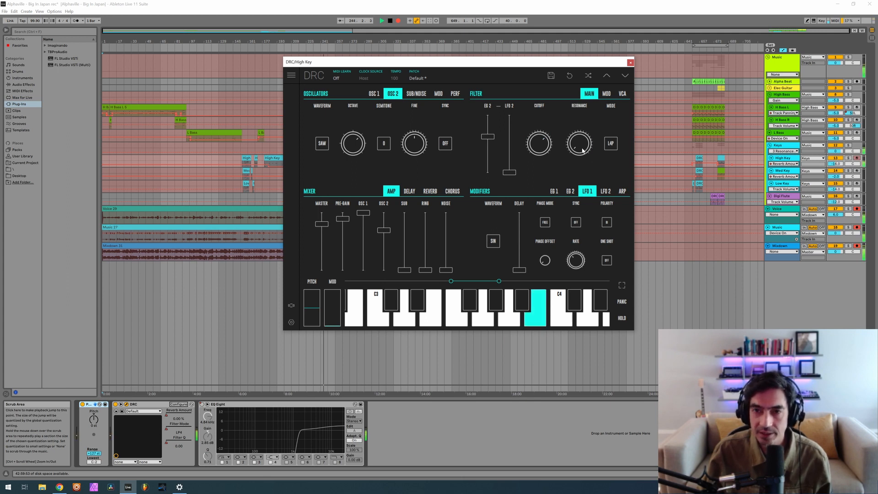
{"action": "left_click_drag", "start_coordinate": [582, 150], "coordinate": [574, 130]}
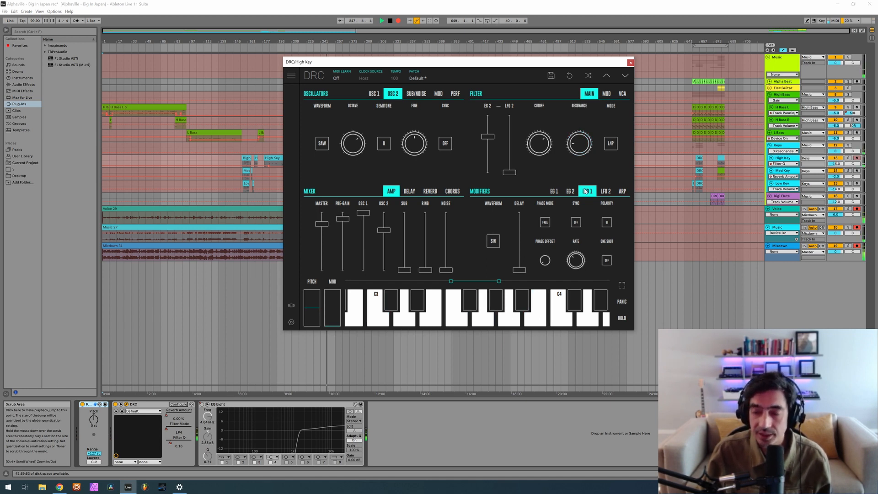
Shape EG 1 with a short decay, zero sustain and a slightly shorter release
{"action": "left_click", "coordinate": [554, 191]}
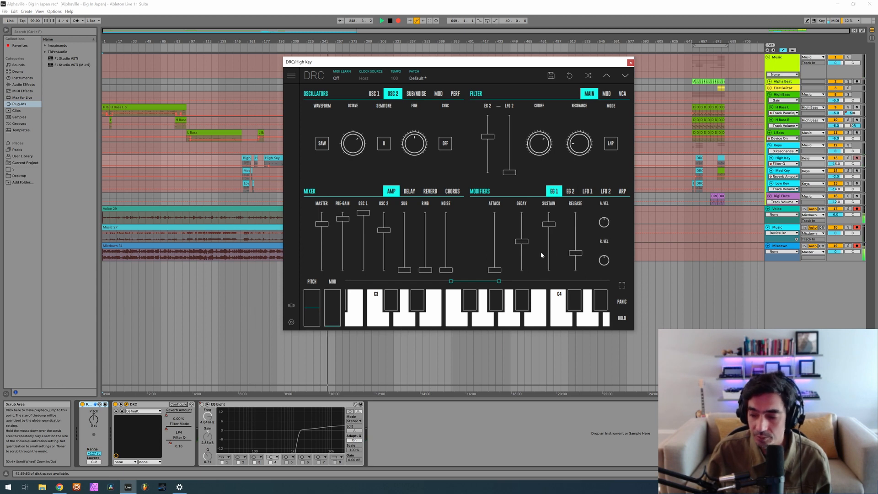
{"action": "left_click_drag", "start_coordinate": [522, 243], "coordinate": [523, 265]}
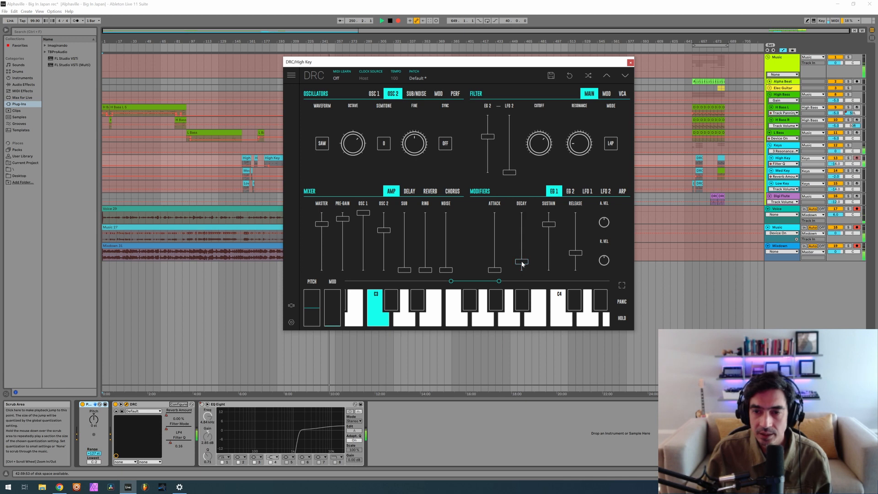
{"action": "left_click_drag", "start_coordinate": [545, 262], "coordinate": [549, 273]}
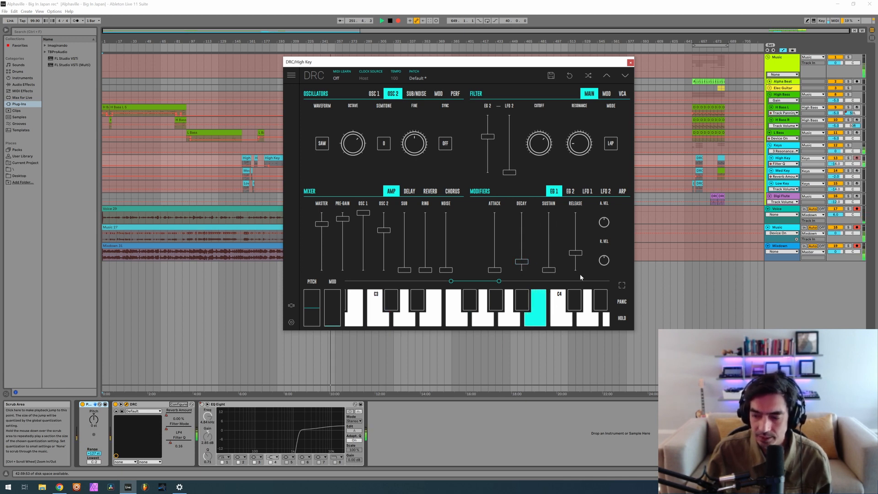
{"action": "left_click_drag", "start_coordinate": [578, 253], "coordinate": [578, 258]}
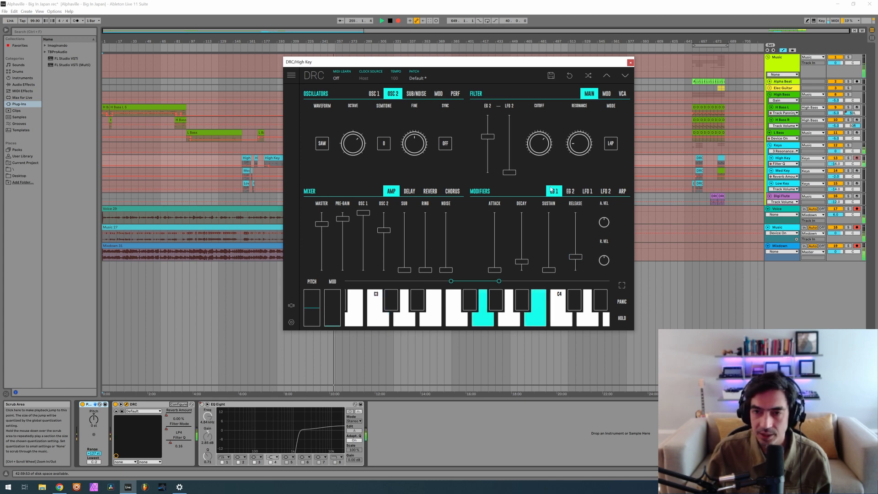
Shape EG 2 with full sustain and raise its decay and release to roughly a quarter
{"action": "left_click", "coordinate": [570, 191]}
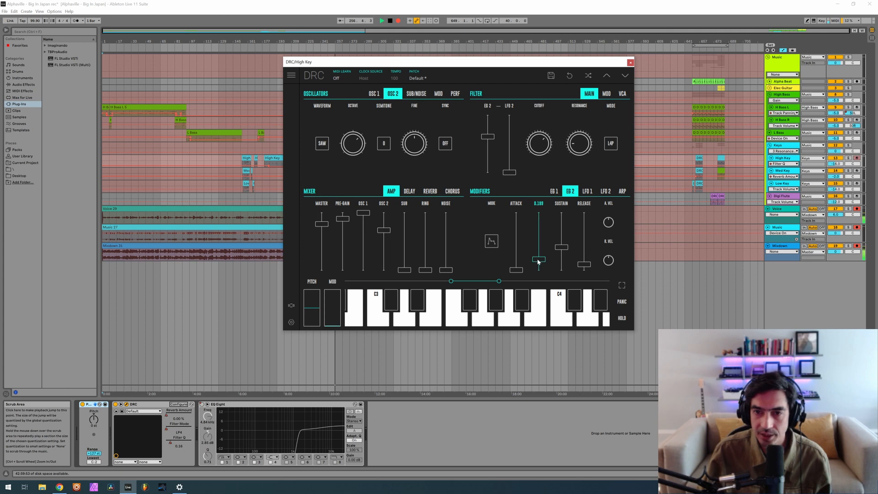
{"action": "left_click_drag", "start_coordinate": [538, 261], "coordinate": [548, 255]}
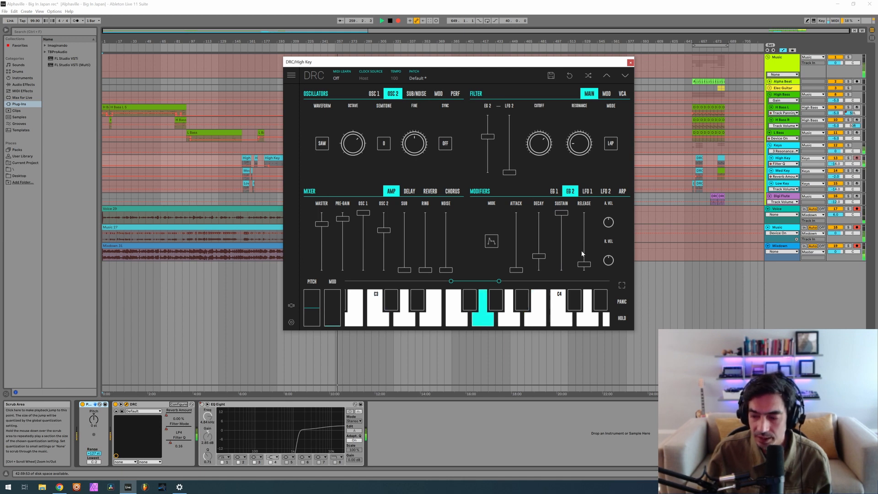
{"action": "left_click_drag", "start_coordinate": [584, 264], "coordinate": [583, 252]}
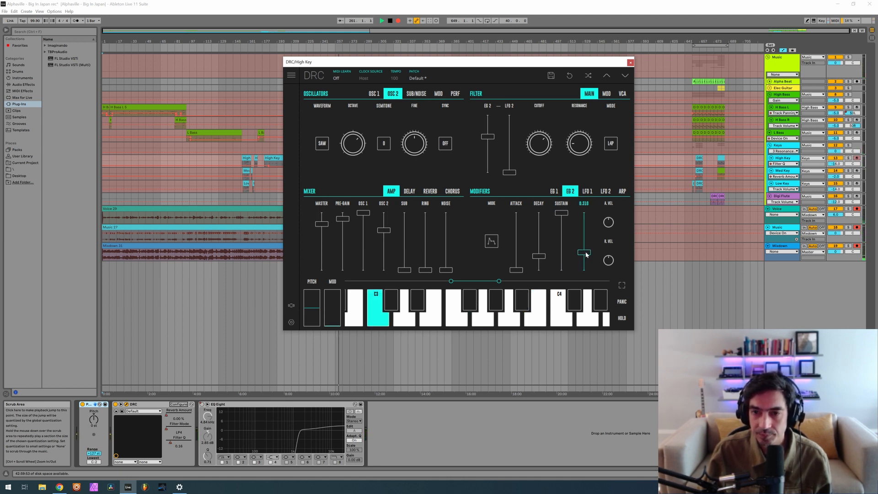
{"action": "left_click_drag", "start_coordinate": [587, 255], "coordinate": [589, 257]}
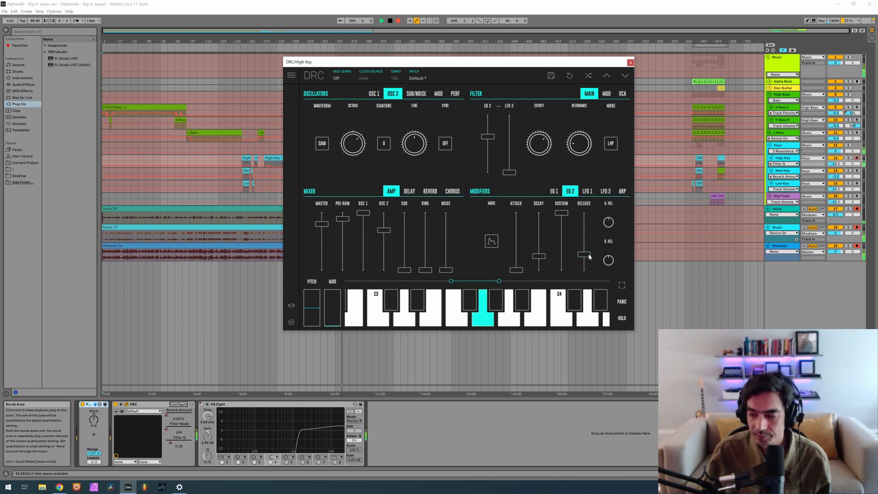
Set the reverb amount to about 0.36, raise its decay to about two thirds and lower the damping slightly
{"action": "left_click", "coordinate": [428, 192]}
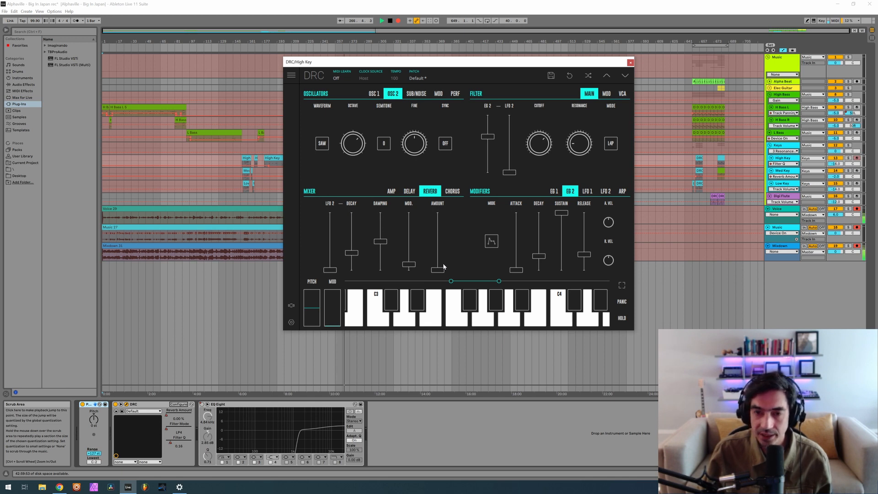
{"action": "left_click_drag", "start_coordinate": [444, 267], "coordinate": [479, 248]}
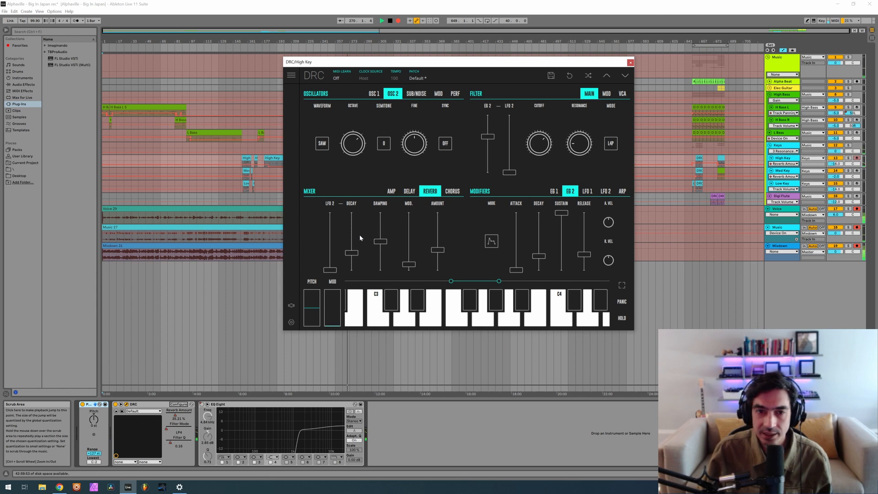
{"action": "left_click_drag", "start_coordinate": [351, 242], "coordinate": [370, 235]}
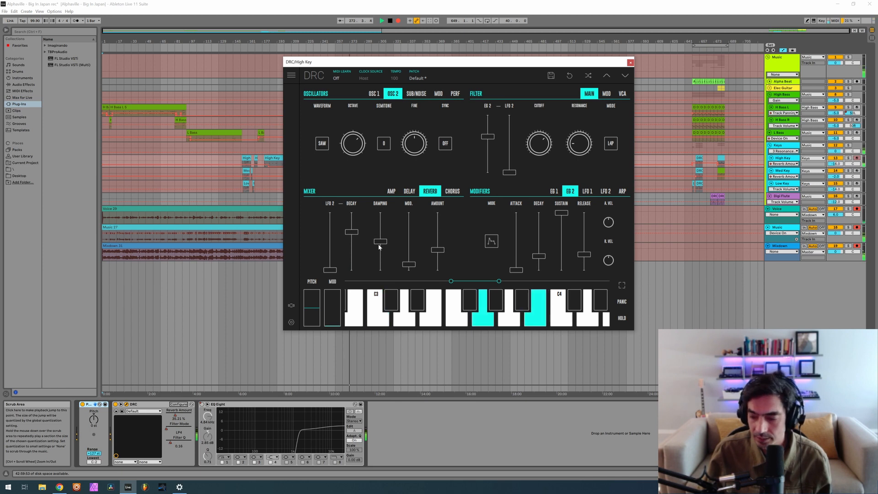
{"action": "left_click_drag", "start_coordinate": [379, 247], "coordinate": [391, 249]}
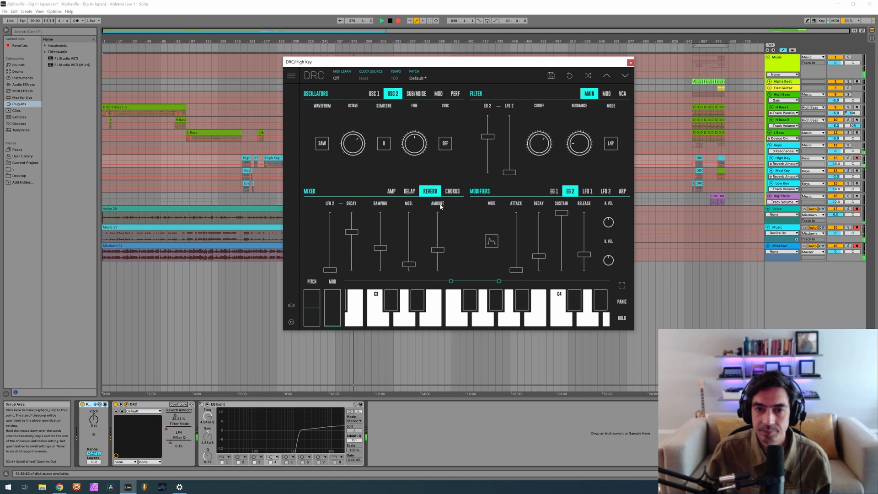
{"action": "left_click_drag", "start_coordinate": [442, 250], "coordinate": [440, 251]}
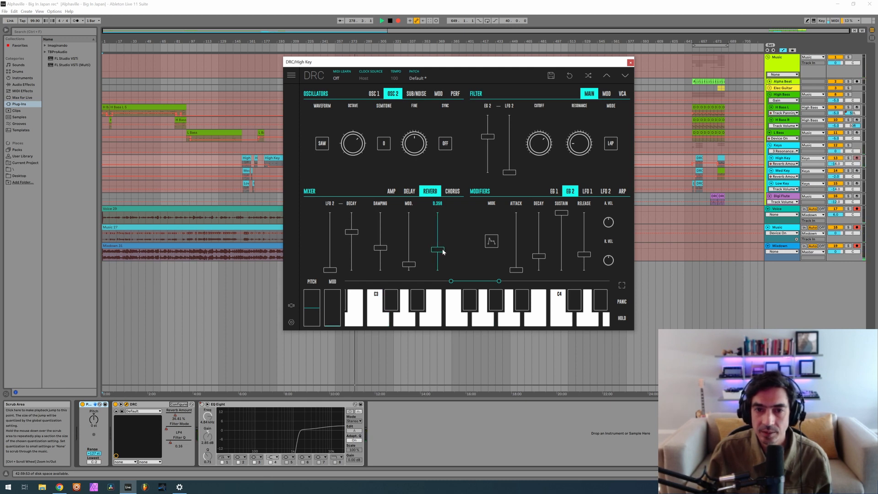
Close the High Key synth window and enable the EQ Eight on the High Key track
{"action": "left_click", "coordinate": [631, 62]}
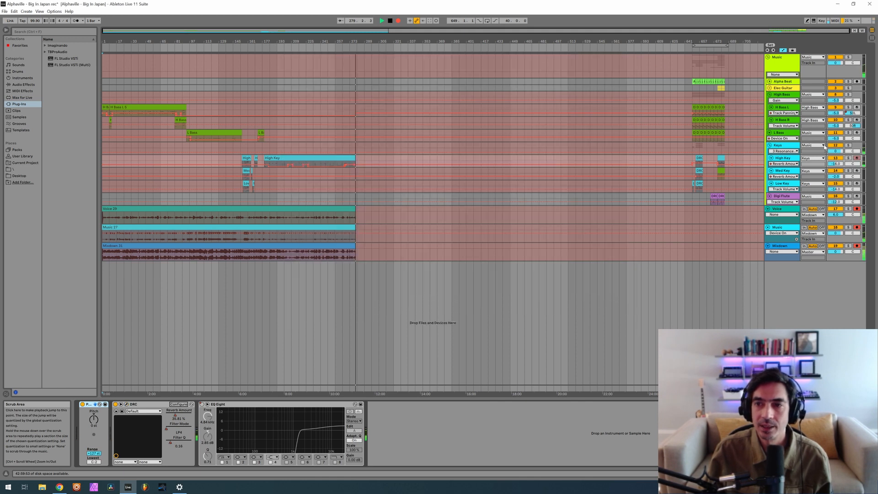
{"action": "left_click", "coordinate": [787, 173]}
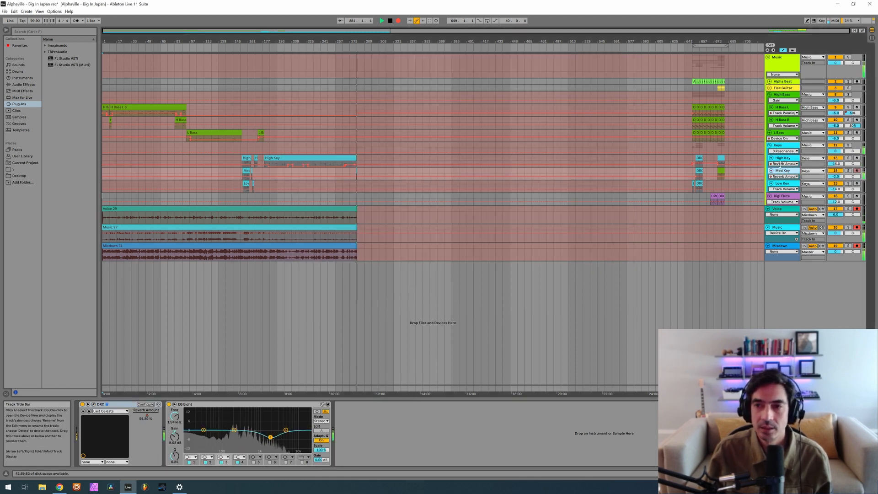
{"action": "left_click", "coordinate": [781, 161]}
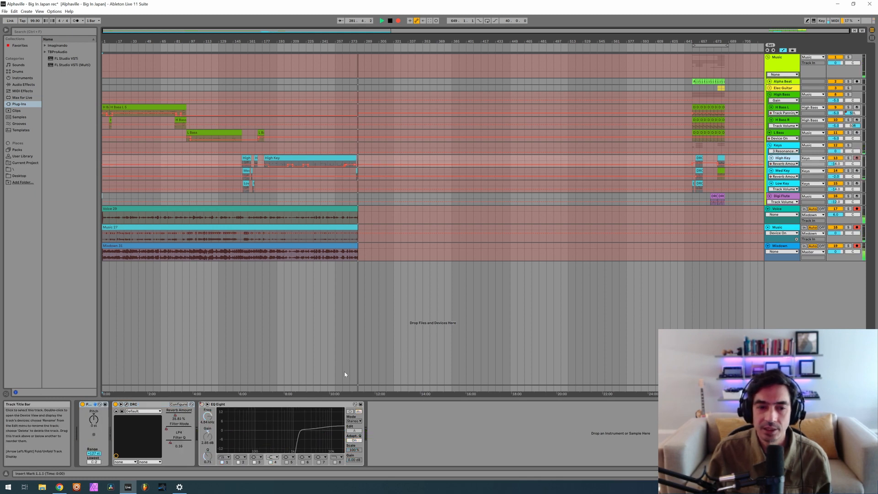
{"action": "left_click", "coordinate": [202, 404]}
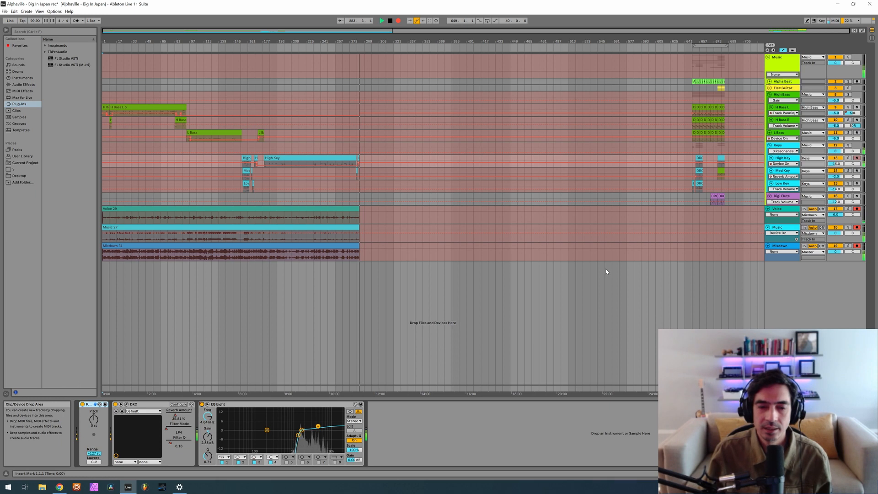
Open the Med Key track's DRC window and compare the sound with its EQ Eight bypassed and enabled
{"action": "left_click", "coordinate": [782, 172]}
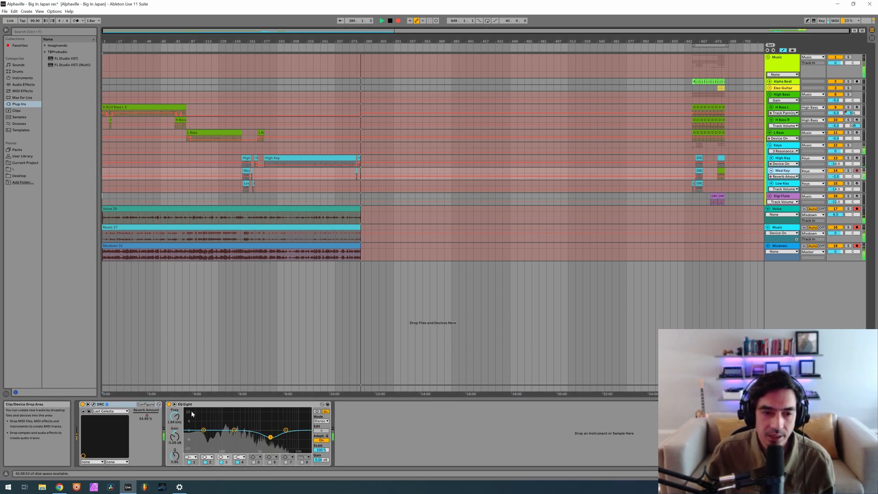
{"action": "left_click", "coordinate": [93, 405]}
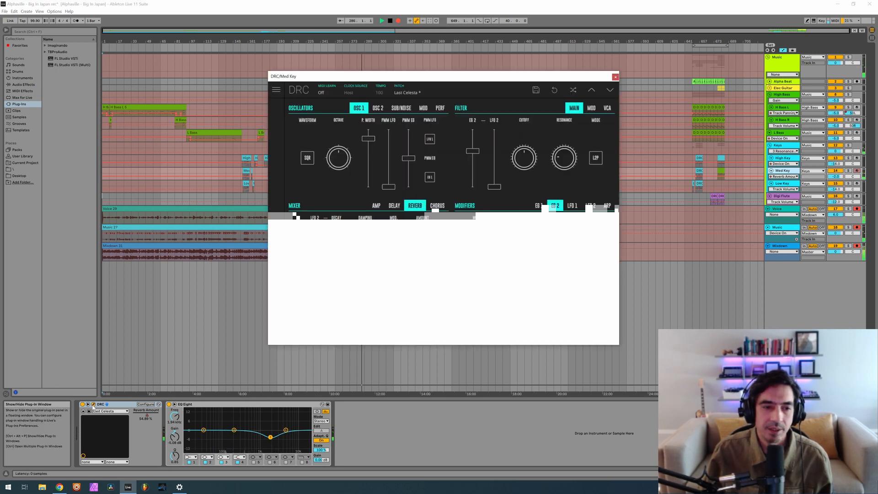
{"action": "left_click", "coordinate": [168, 405]}
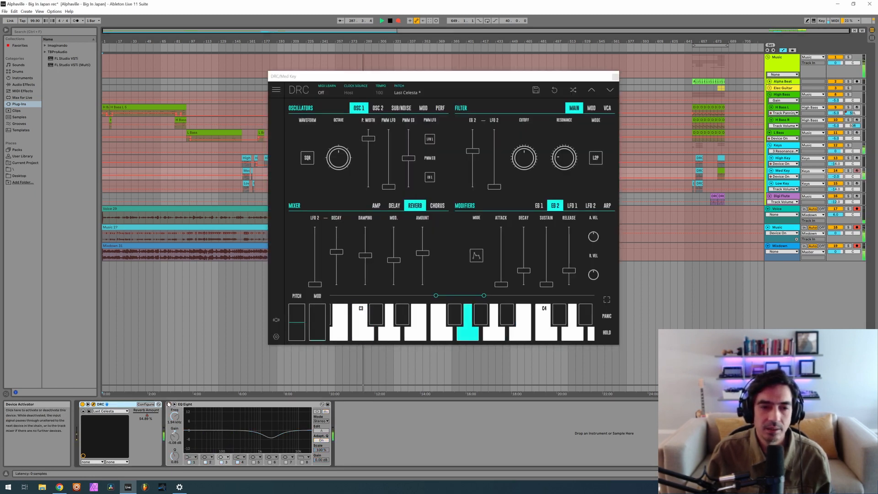
{"action": "left_click", "coordinate": [168, 405]}
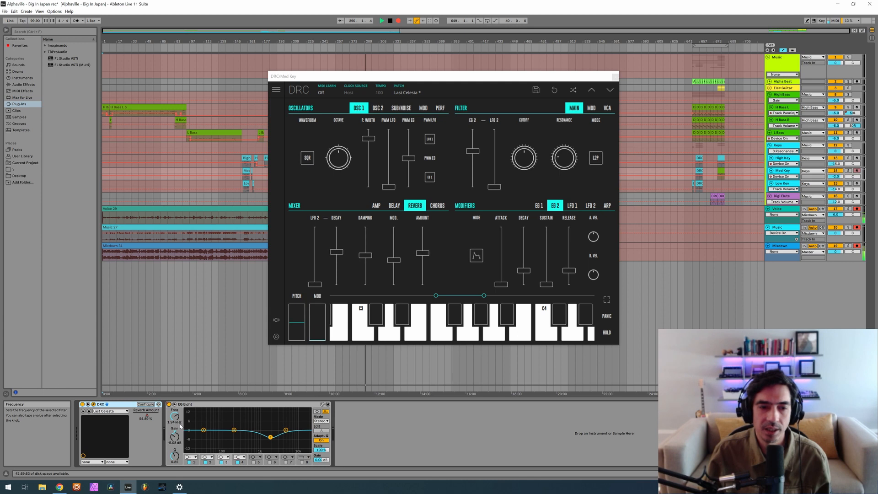
Load the factory Default patch in the Med Key synth and return to its editing controls
{"action": "left_click", "coordinate": [422, 93]}
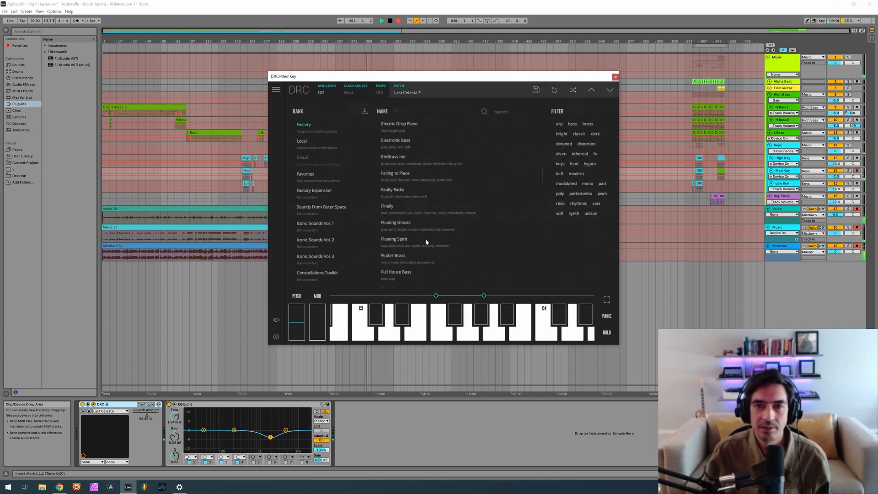
{"action": "scroll", "coordinate": [426, 239], "scroll_direction": "up", "scroll_amount": 15}
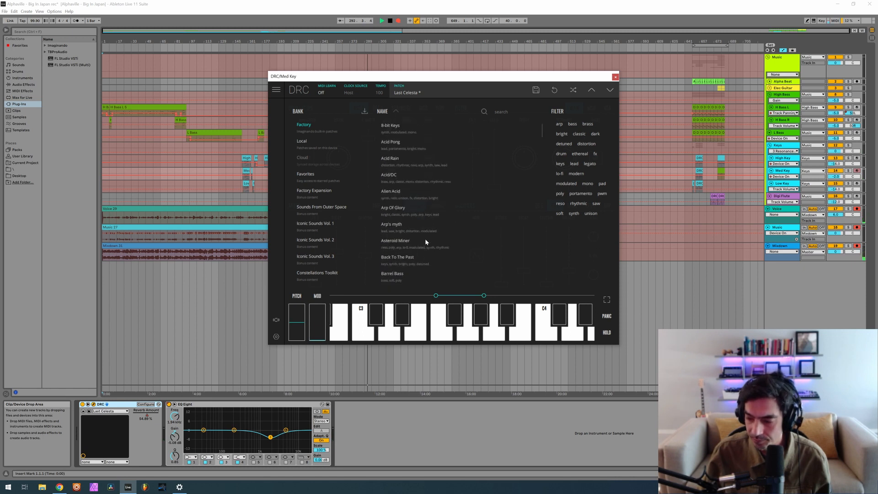
{"action": "scroll", "coordinate": [425, 239], "scroll_direction": "up", "scroll_amount": 3}
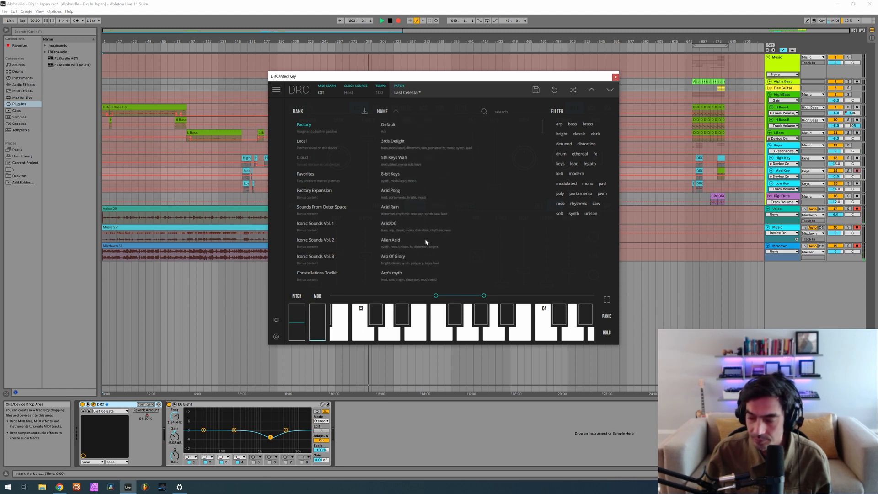
{"action": "left_click", "coordinate": [401, 130]}
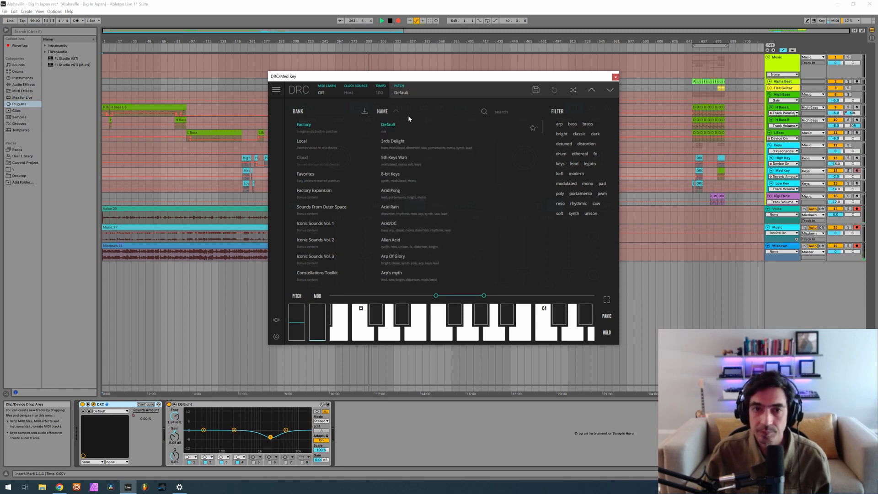
{"action": "left_click", "coordinate": [418, 94]}
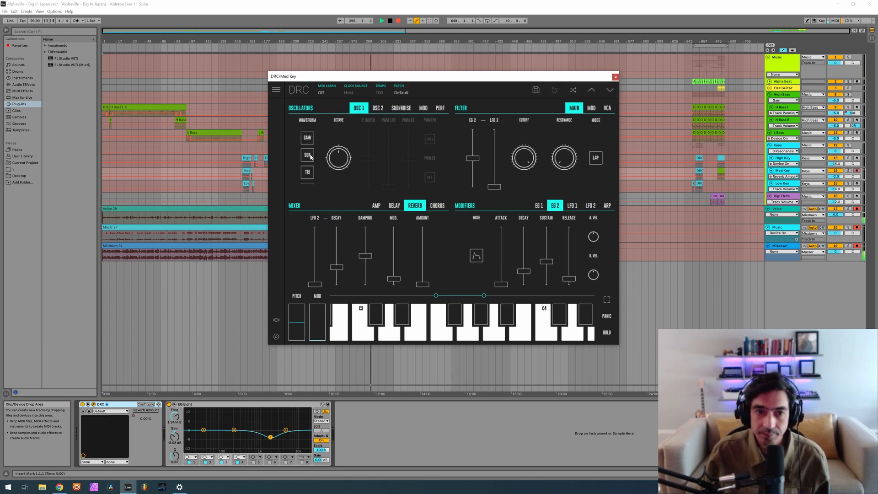
Switch OSC 1 to the SQR waveform and raise its pulse width to roughly five sixths
{"action": "left_click", "coordinate": [309, 159]}
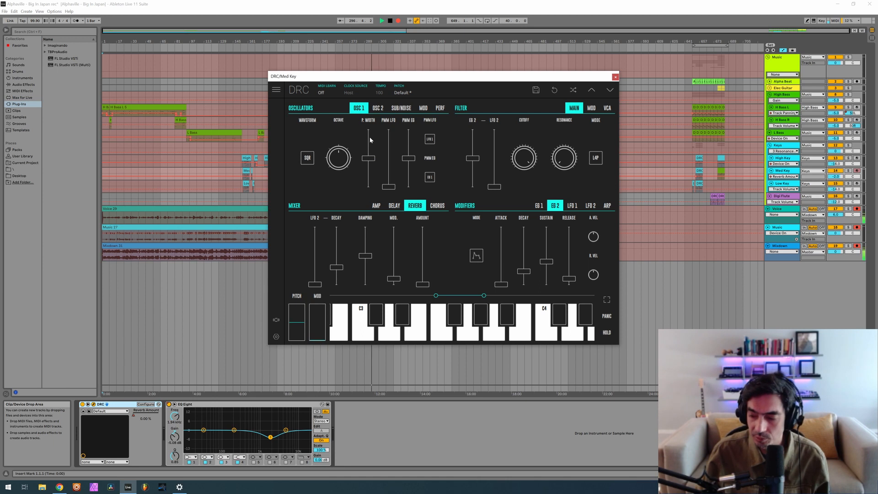
{"action": "left_click", "coordinate": [368, 141]}
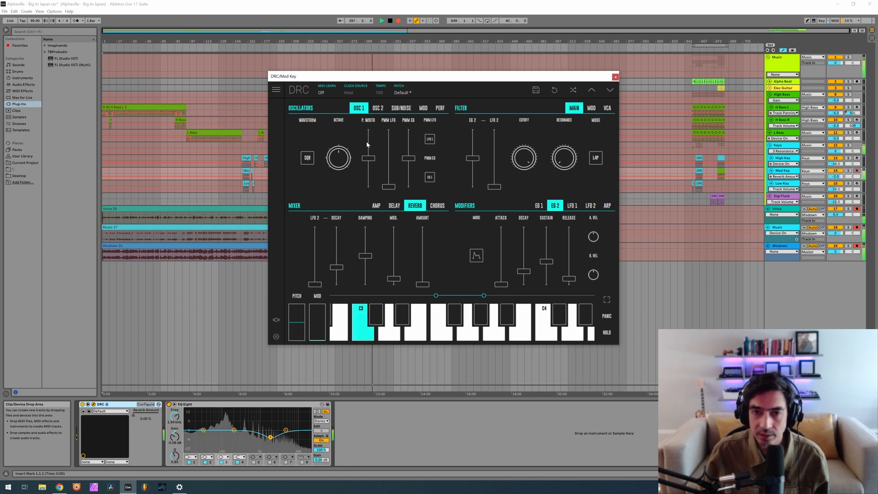
{"action": "left_click_drag", "start_coordinate": [386, 140], "coordinate": [390, 139]}
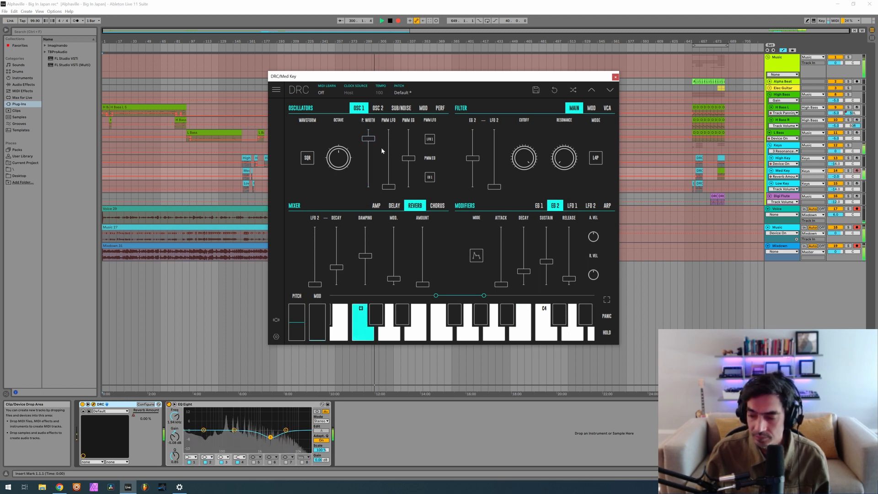
Raise the amp pre-gain to just below maximum and lower the OSC 1 level to about half
{"action": "left_click", "coordinate": [375, 205]}
{"action": "left_click", "coordinate": [330, 238]}
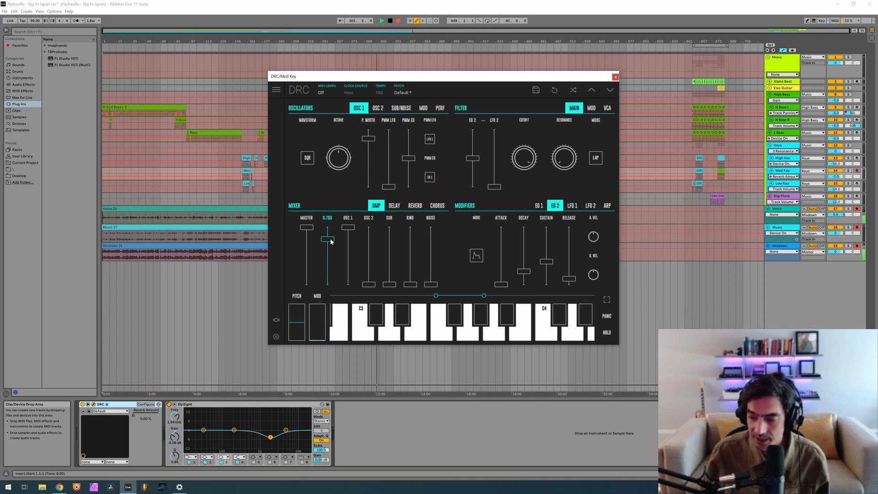
{"action": "left_click_drag", "start_coordinate": [331, 241], "coordinate": [352, 232]}
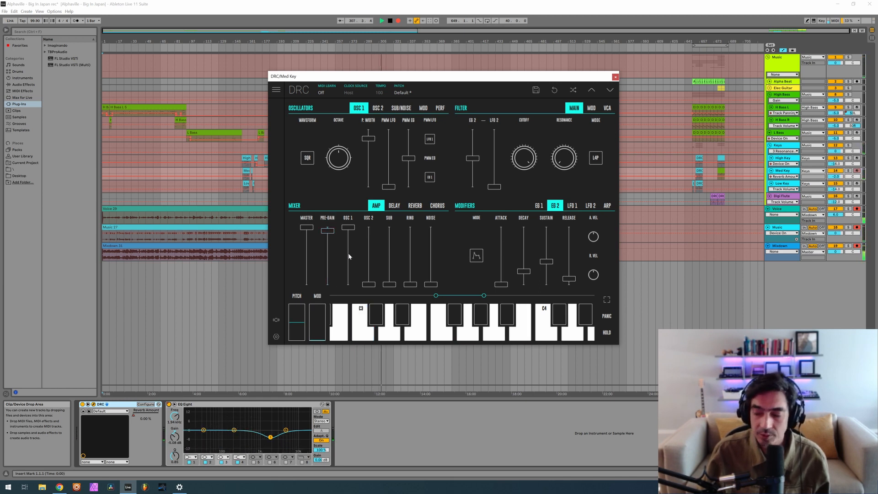
{"action": "left_click_drag", "start_coordinate": [349, 256], "coordinate": [351, 257]}
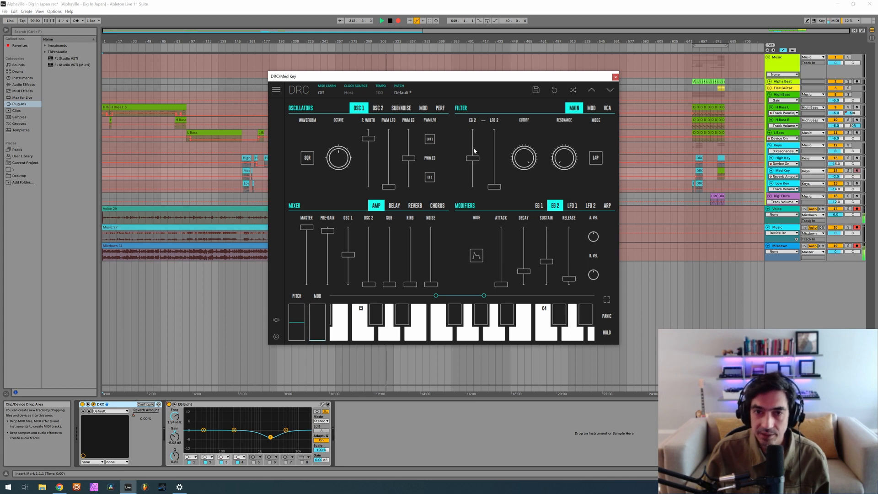
Raise the filter's EG 2 amount slightly, set its resonance to about 0.17 and change its mode to L2P
{"action": "left_click_drag", "start_coordinate": [473, 158], "coordinate": [471, 152]}
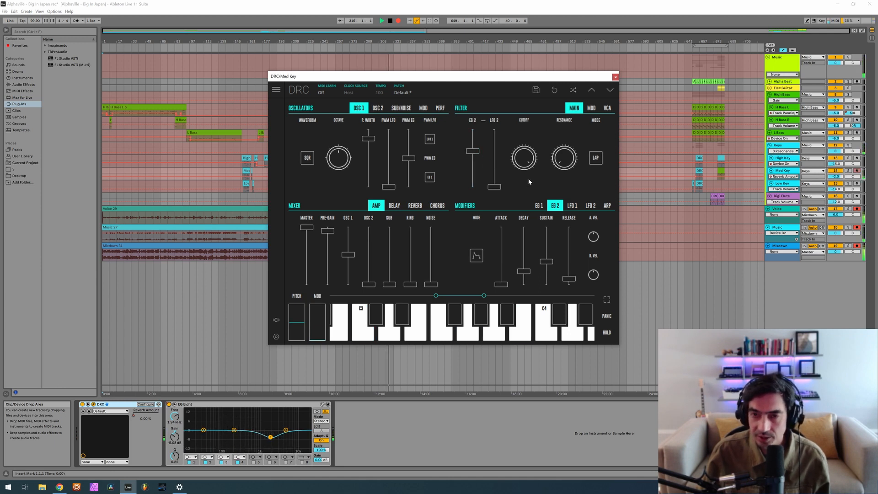
{"action": "left_click_drag", "start_coordinate": [524, 160], "coordinate": [626, 138]}
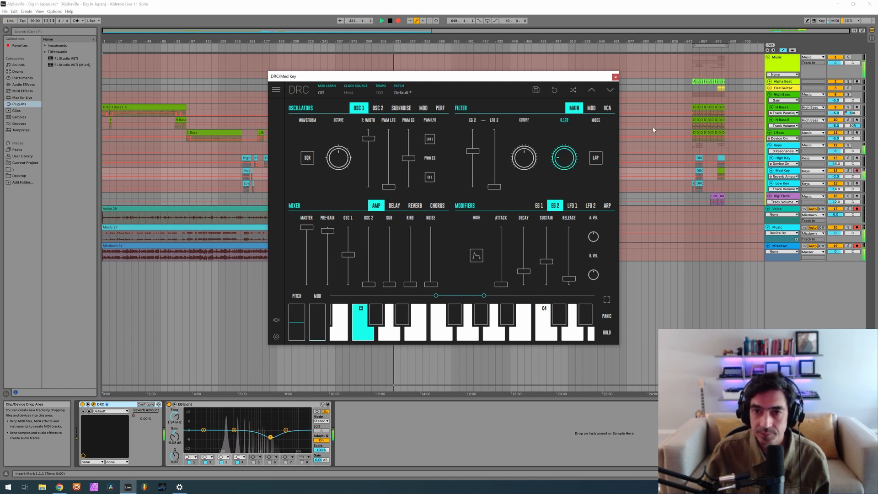
{"action": "left_click_drag", "start_coordinate": [659, 128], "coordinate": [661, 125]}
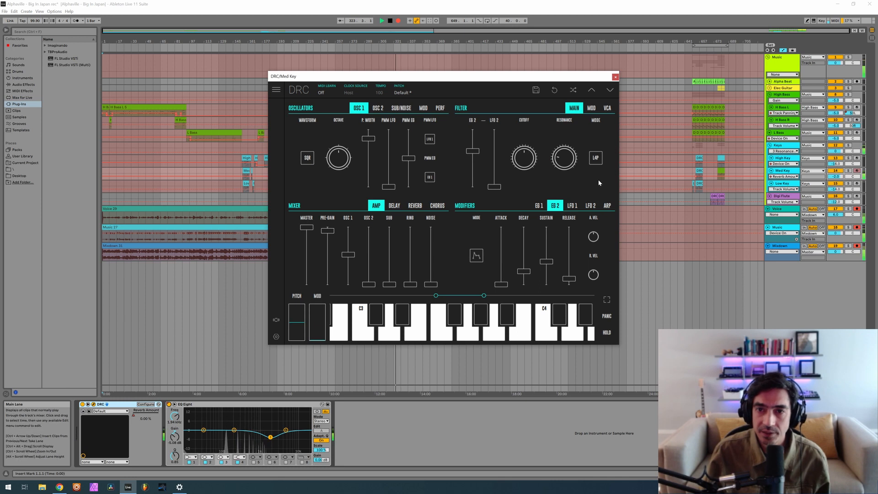
{"action": "left_click", "coordinate": [597, 161]}
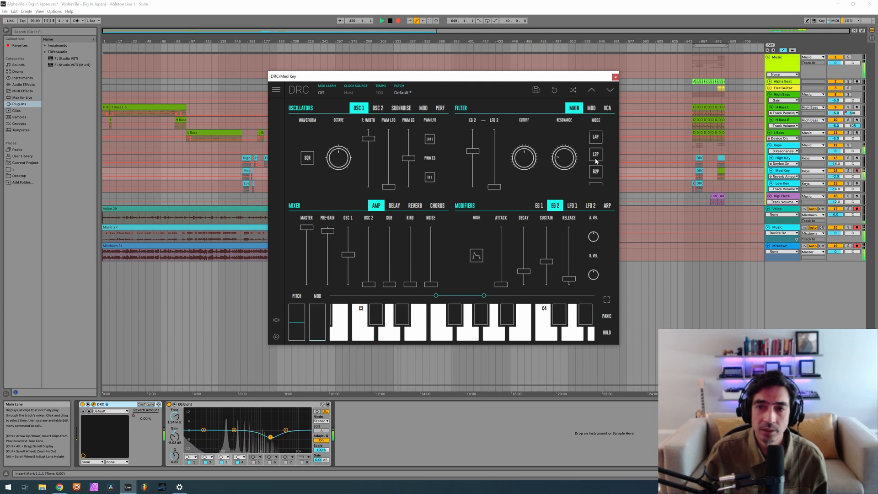
{"action": "left_click", "coordinate": [596, 160]}
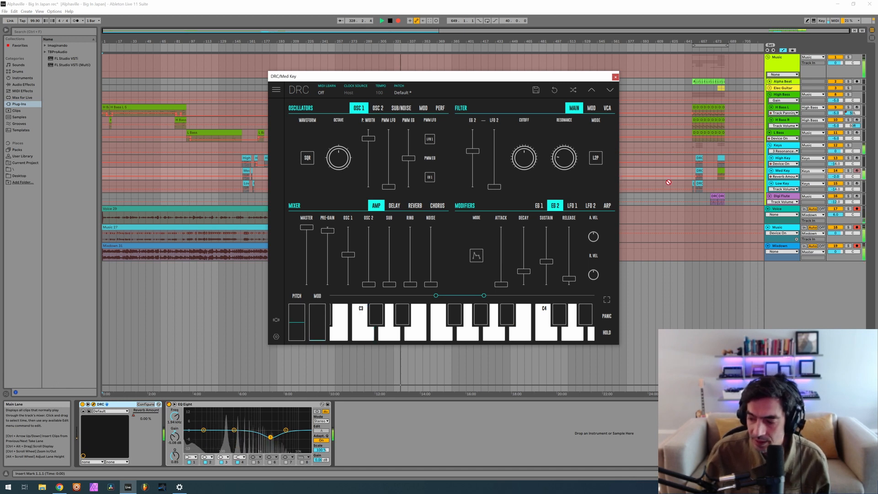
Shape EG 1 with a decay of about 0.16, zero sustain and a release of about 0.21
{"action": "left_click", "coordinate": [540, 207]}
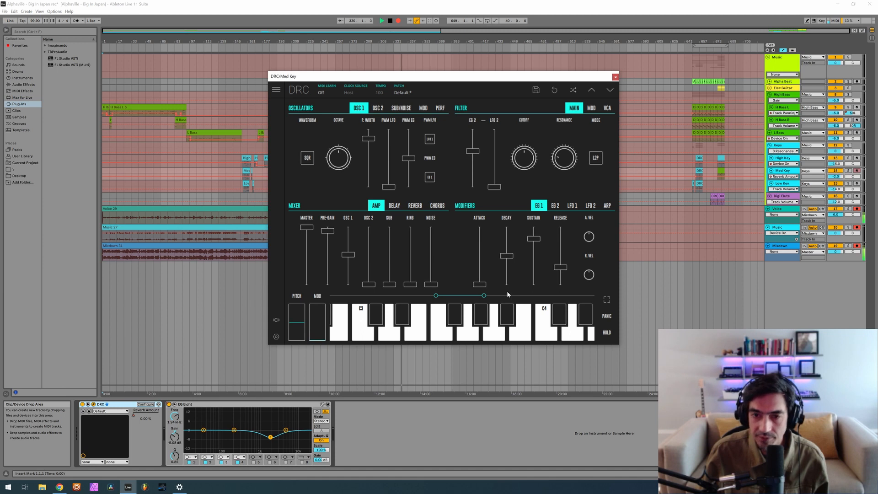
{"action": "left_click_drag", "start_coordinate": [506, 272], "coordinate": [504, 278]}
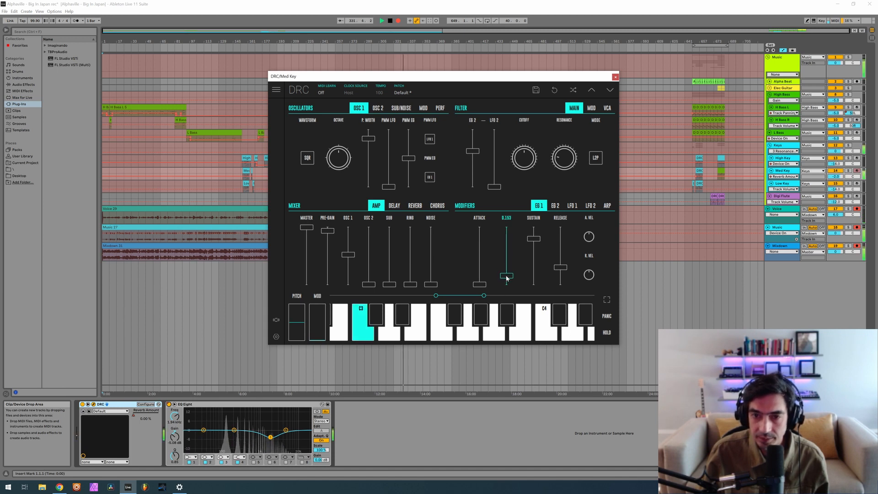
{"action": "left_click_drag", "start_coordinate": [534, 279], "coordinate": [568, 274]}
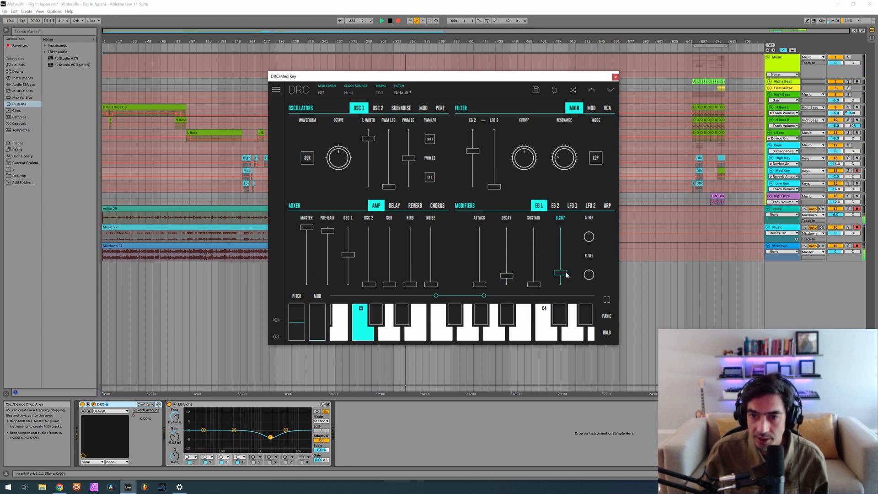
Shape EG 2 with zero sustain, a decay of roughly a quarter and a release of about 0.24
{"action": "left_click", "coordinate": [555, 205]}
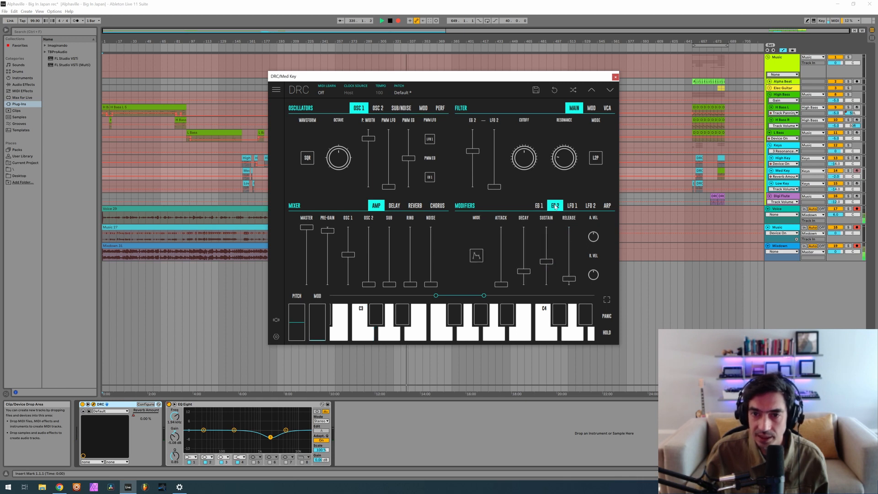
{"action": "left_click_drag", "start_coordinate": [546, 262], "coordinate": [531, 272]}
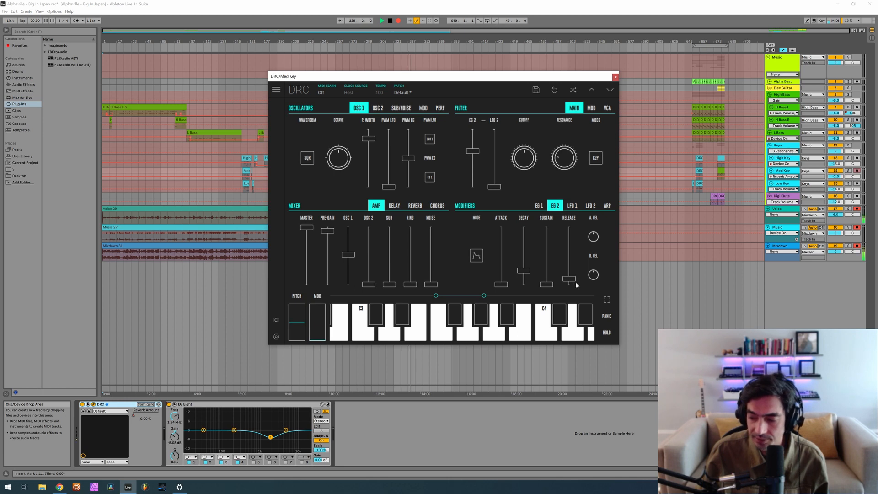
{"action": "left_click_drag", "start_coordinate": [572, 277], "coordinate": [583, 273]}
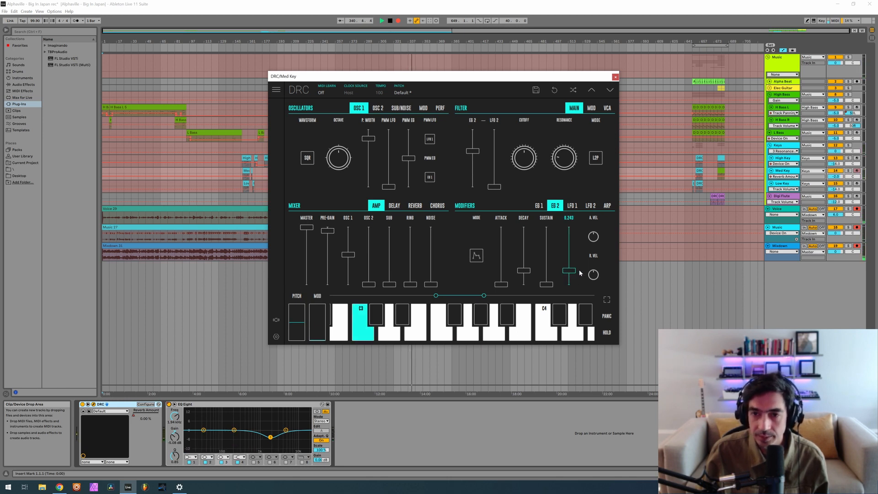
Set the reverb amount to about 0.55 and its decay to about 0.58, and raise its modulation to roughly 0.4
{"action": "left_click", "coordinate": [415, 205]}
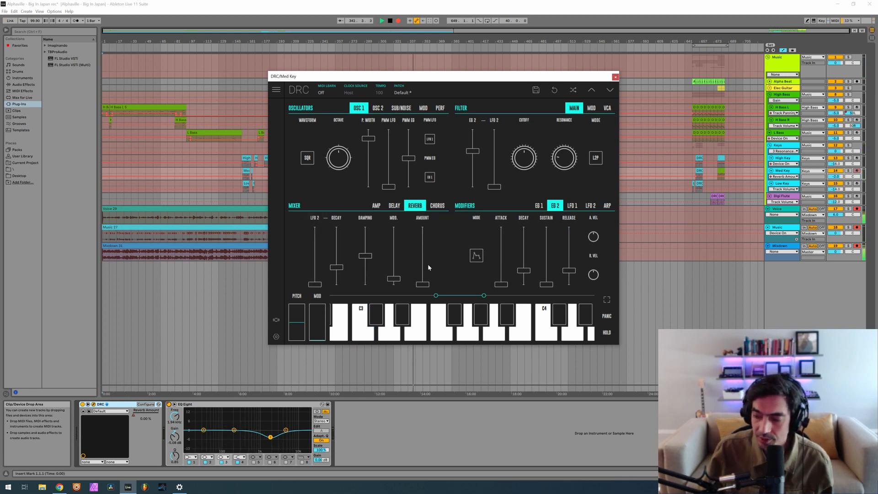
{"action": "left_click_drag", "start_coordinate": [422, 260], "coordinate": [441, 253]}
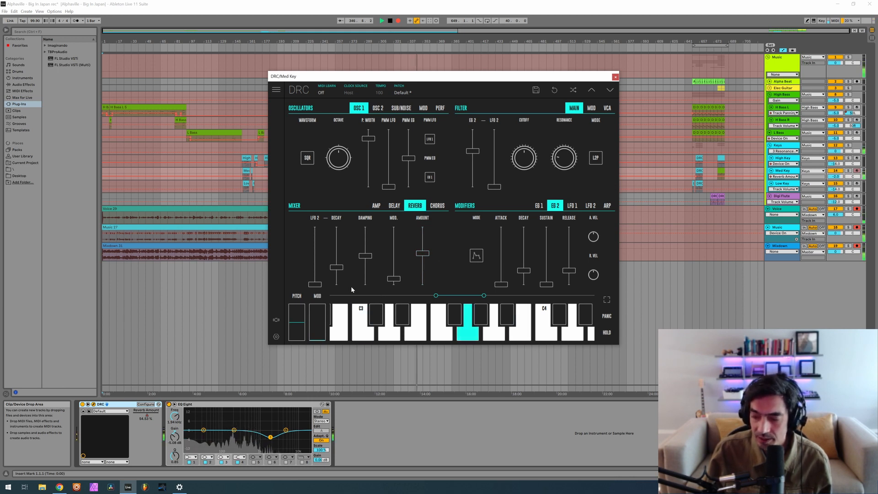
{"action": "left_click_drag", "start_coordinate": [339, 249], "coordinate": [338, 254]}
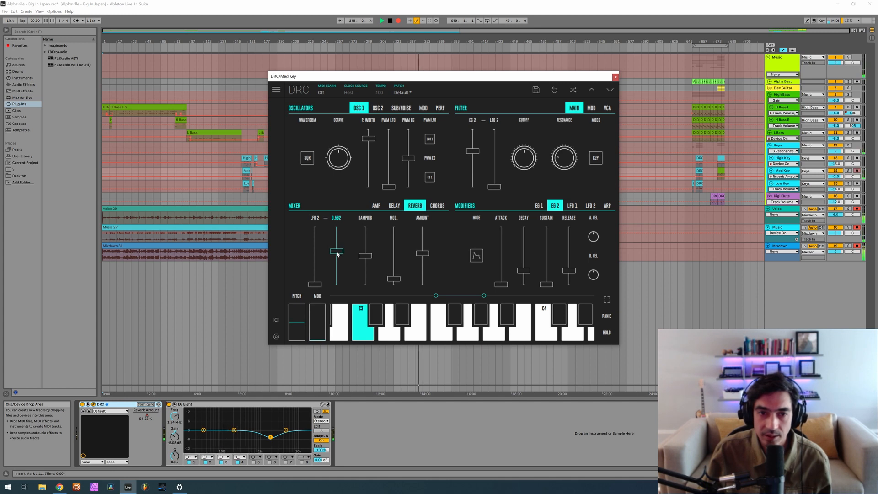
{"action": "left_click", "coordinate": [369, 260]}
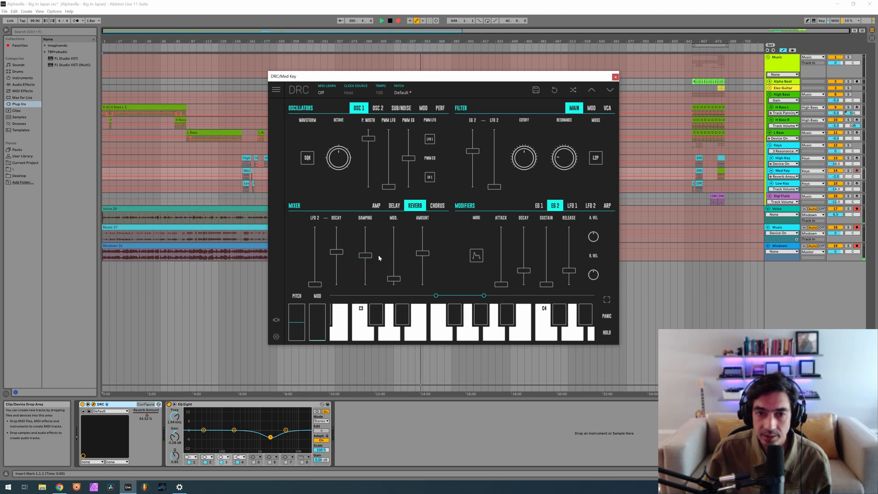
{"action": "left_click", "coordinate": [395, 269]}
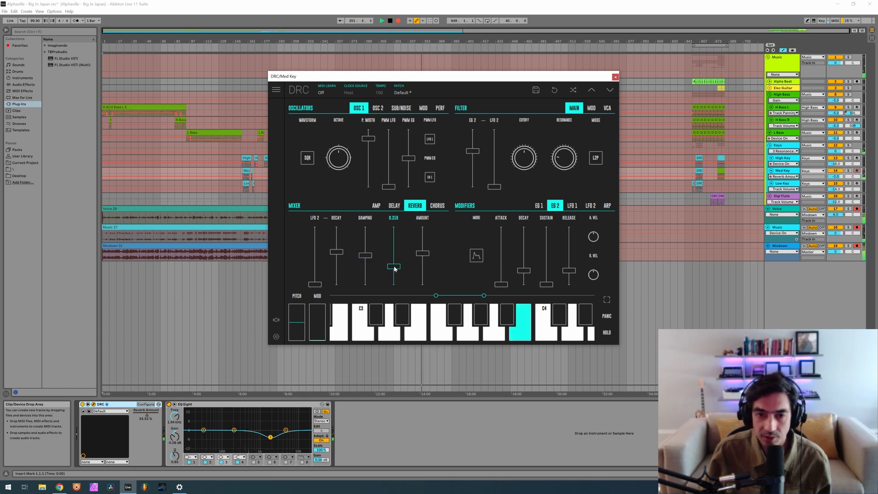
{"action": "left_click_drag", "start_coordinate": [395, 270], "coordinate": [413, 259]}
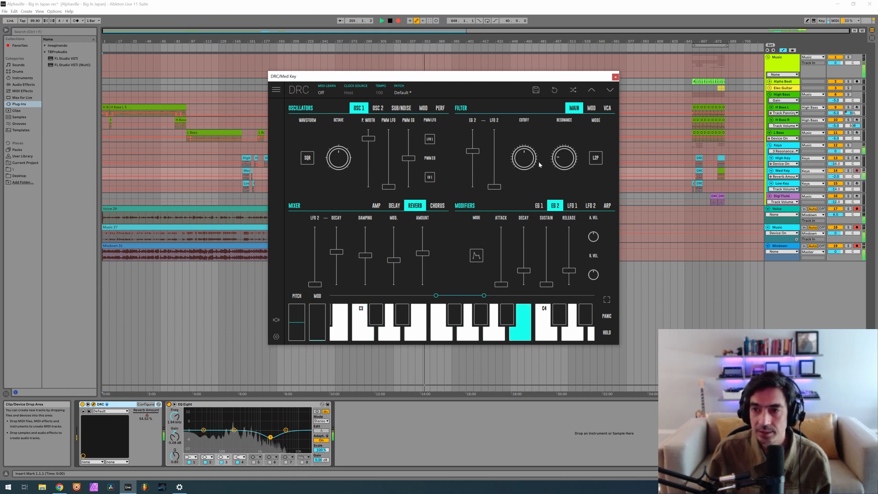
Close the Med Key synth window and open the DRC window of the Low Key track
{"action": "left_click", "coordinate": [616, 77]}
{"action": "left_click", "coordinate": [783, 184]}
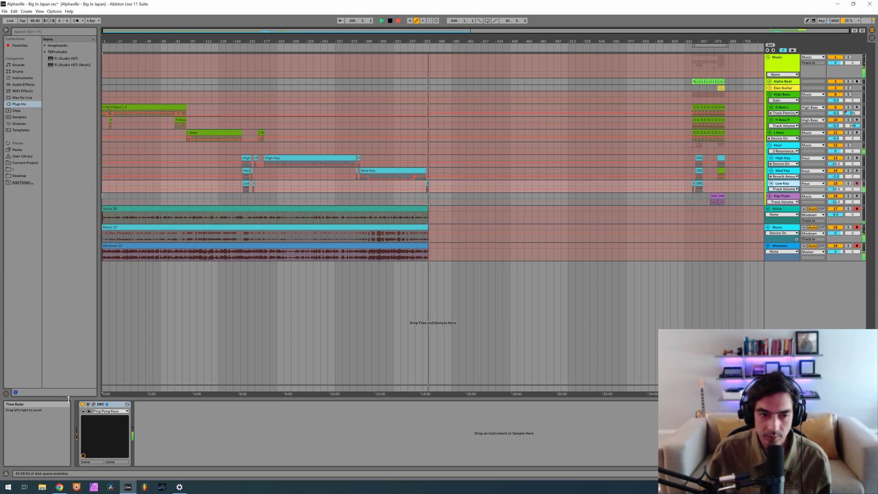
{"action": "left_click", "coordinate": [93, 404]}
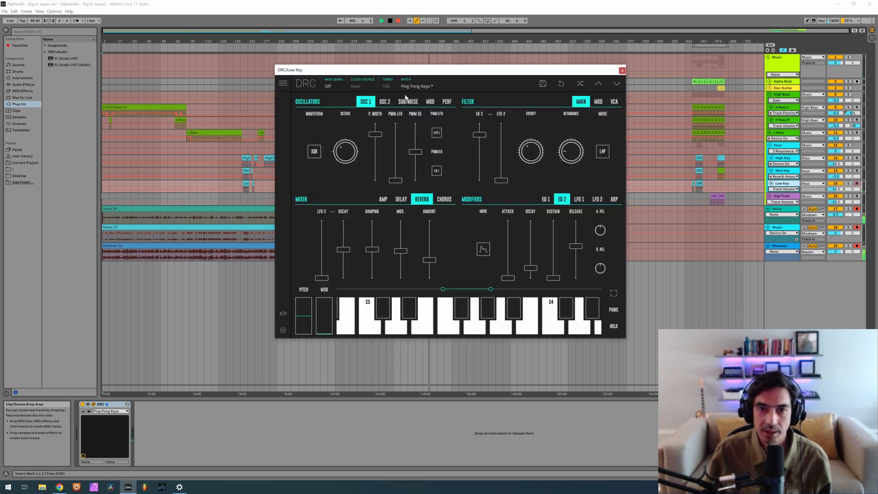
Load the factory Default patch in the Low Key synth and return to its editing controls
{"action": "left_click", "coordinate": [408, 89]}
{"action": "scroll", "coordinate": [395, 210], "scroll_direction": "up", "scroll_amount": 5}
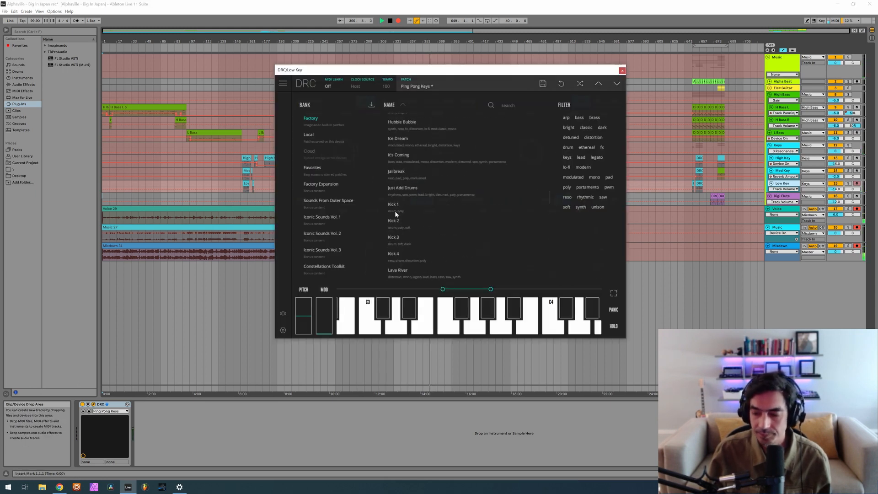
{"action": "scroll", "coordinate": [396, 214], "scroll_direction": "up", "scroll_amount": 10}
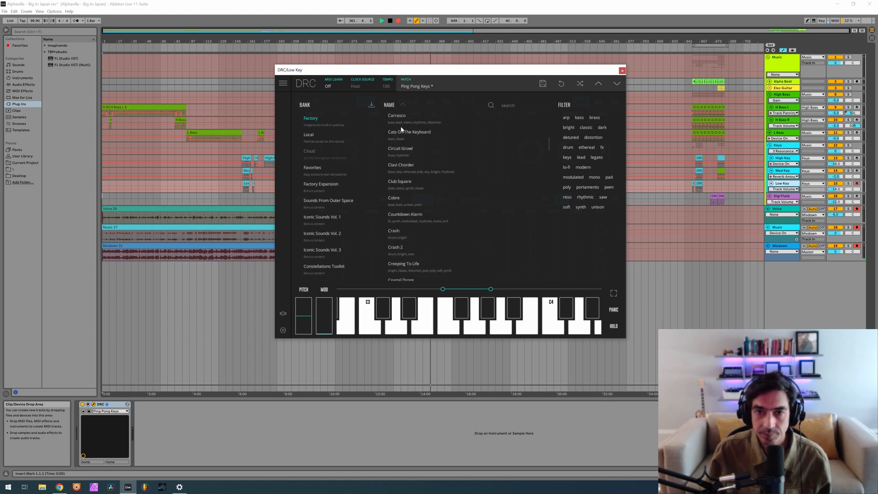
{"action": "scroll", "coordinate": [401, 129], "scroll_direction": "up", "scroll_amount": 6}
{"action": "left_click", "coordinate": [396, 119]}
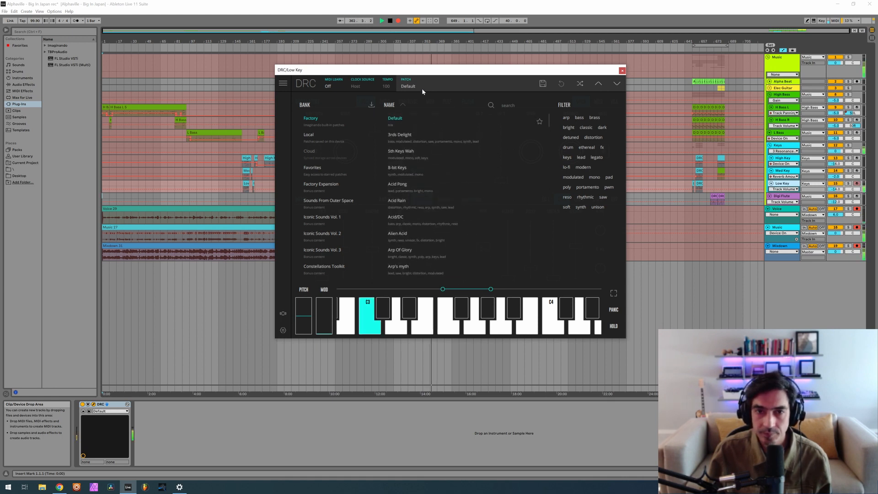
{"action": "left_click", "coordinate": [418, 84]}
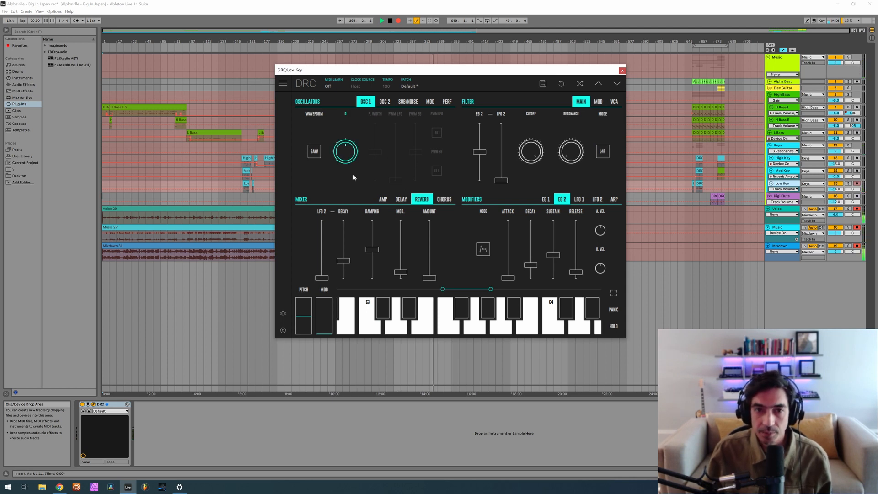
Switch Low Key's oscillator 1 to a square wave, raise its pulse width to about 0.8, and fine-tune the amp pre-gain
{"action": "left_click", "coordinate": [318, 153]}
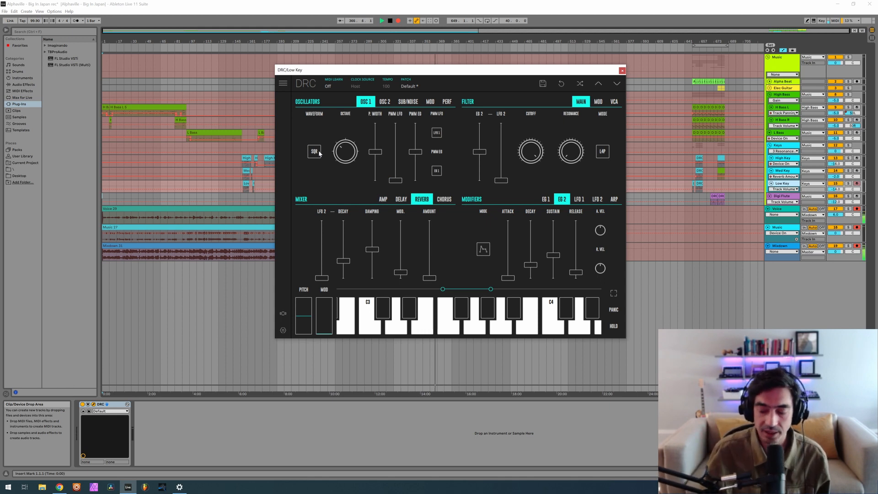
{"action": "left_click_drag", "start_coordinate": [379, 131], "coordinate": [377, 136]}
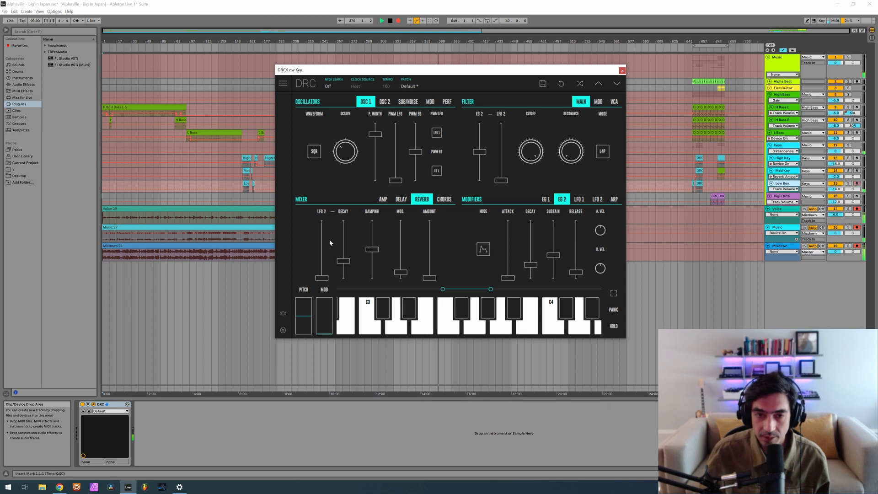
{"action": "left_click", "coordinate": [383, 199]}
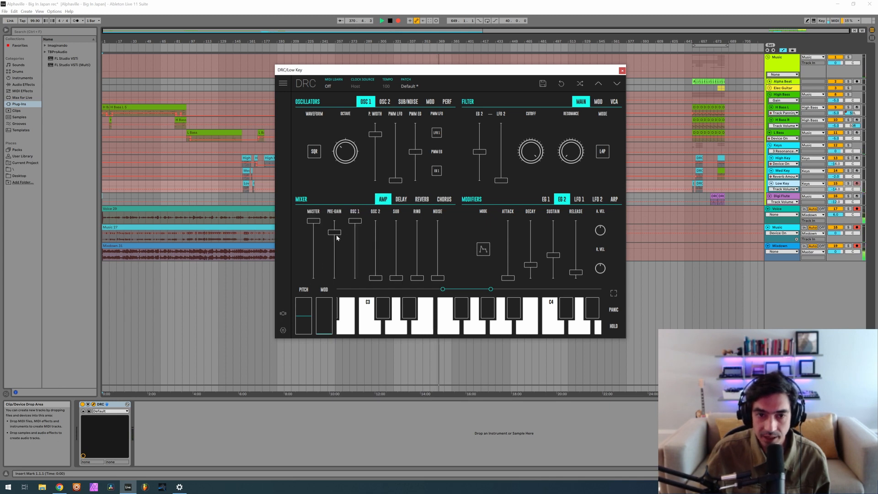
{"action": "left_click_drag", "start_coordinate": [336, 236], "coordinate": [338, 235]}
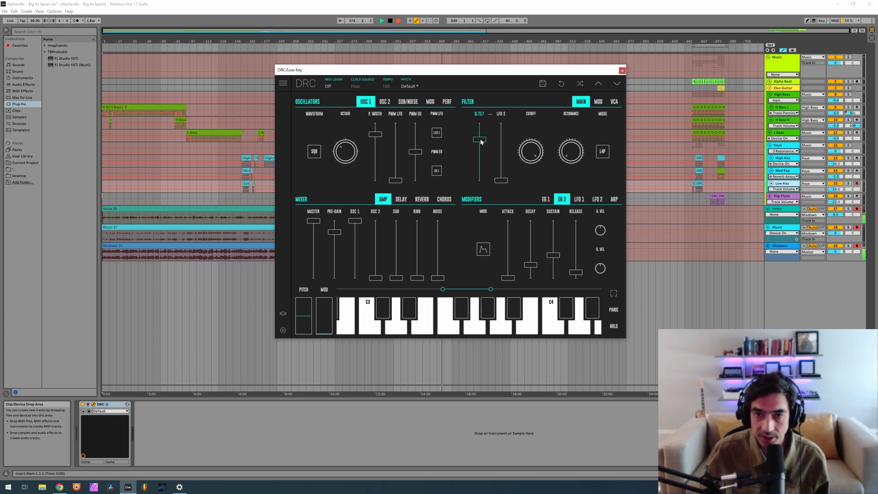
Raise the filter's EG 2 amount to about 0.8, lower the cutoff well below maximum and increase the resonance
{"action": "left_click_drag", "start_coordinate": [480, 139], "coordinate": [492, 137]}
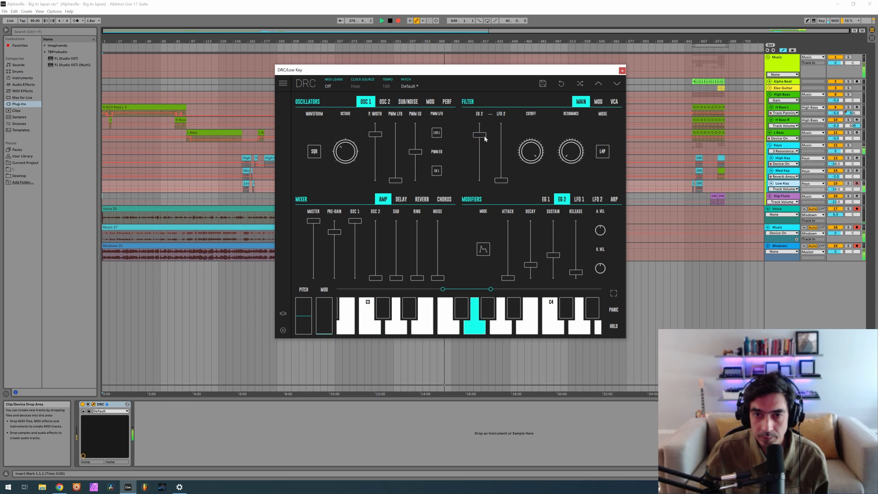
{"action": "left_click_drag", "start_coordinate": [484, 135], "coordinate": [490, 134]}
{"action": "left_click", "coordinate": [528, 159]}
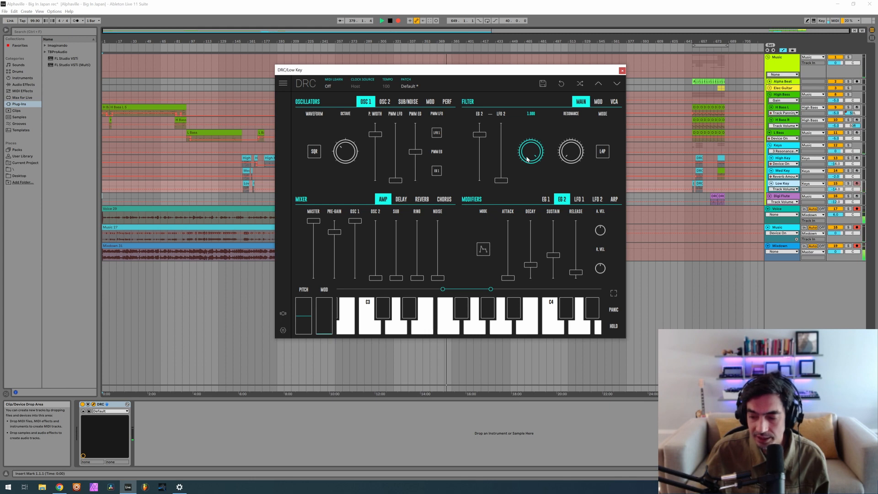
{"action": "left_click_drag", "start_coordinate": [527, 159], "coordinate": [530, 252]}
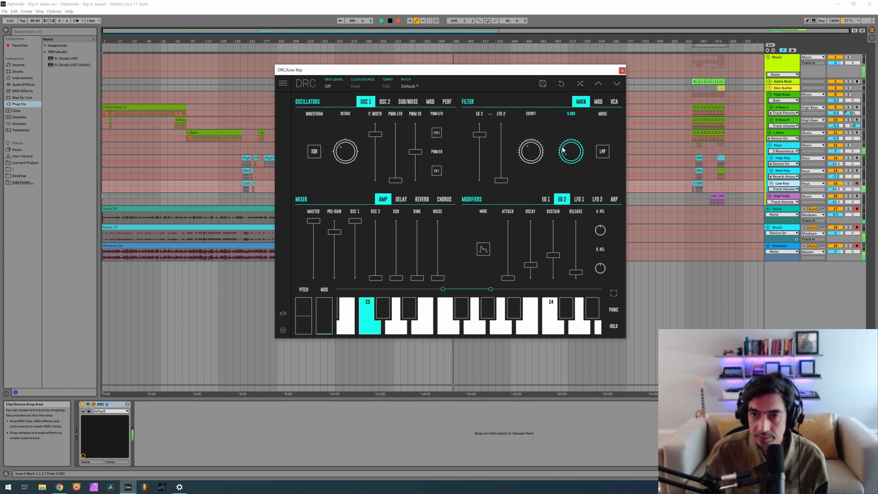
{"action": "left_click_drag", "start_coordinate": [558, 122], "coordinate": [551, 131]}
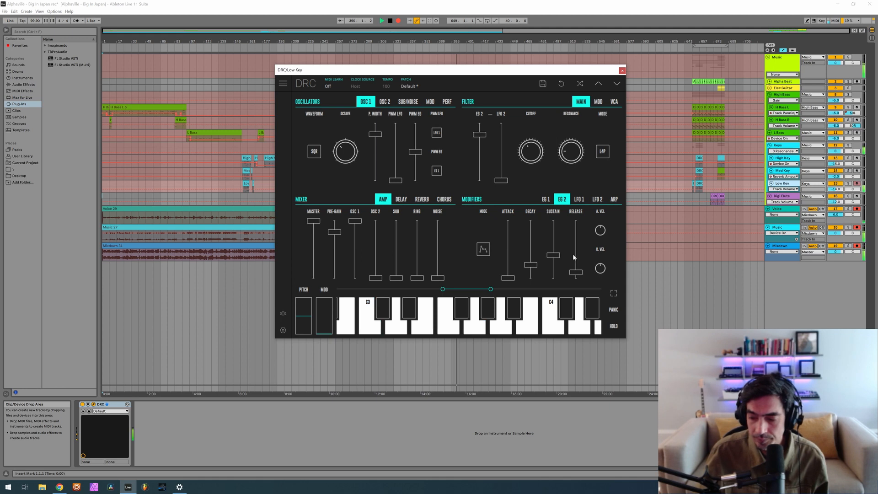
Give EG 1 a decay of about 0.27 and sustain below 0.1, and EG 2 zero sustain with a release of about 0.55
{"action": "left_click", "coordinate": [545, 199]}
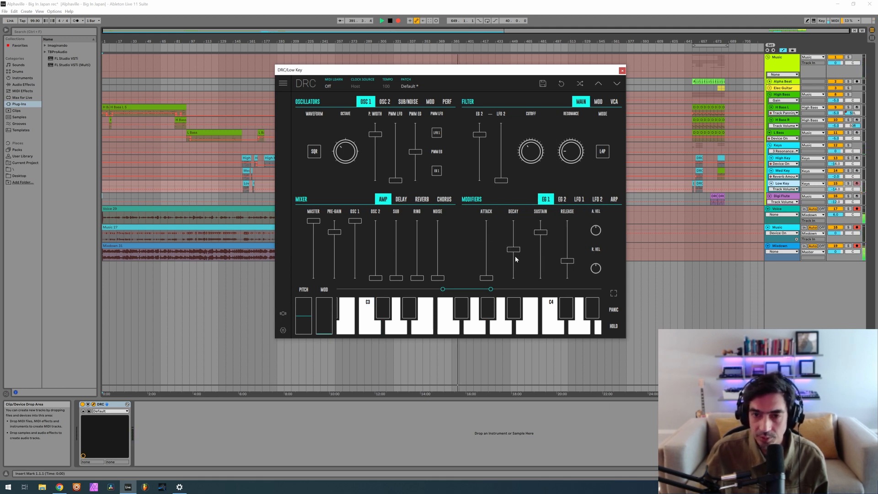
{"action": "left_click_drag", "start_coordinate": [514, 251], "coordinate": [543, 275]}
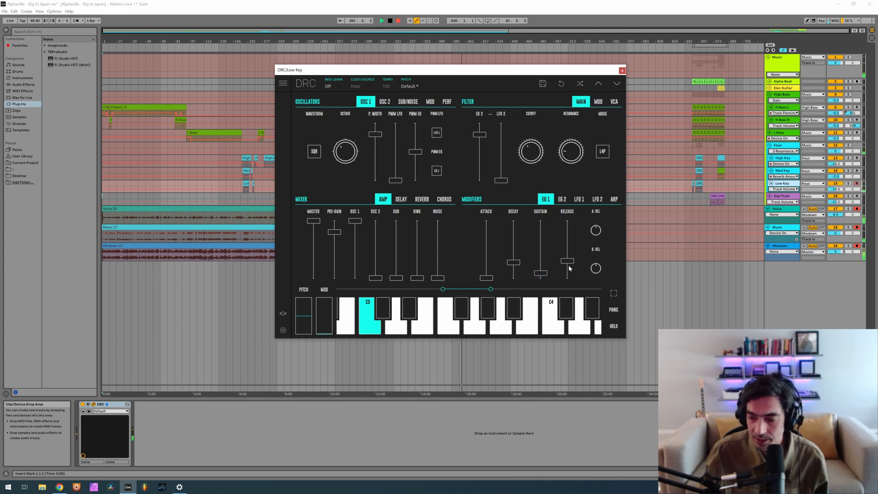
{"action": "left_click_drag", "start_coordinate": [569, 265], "coordinate": [565, 265]}
{"action": "left_click", "coordinate": [562, 199]}
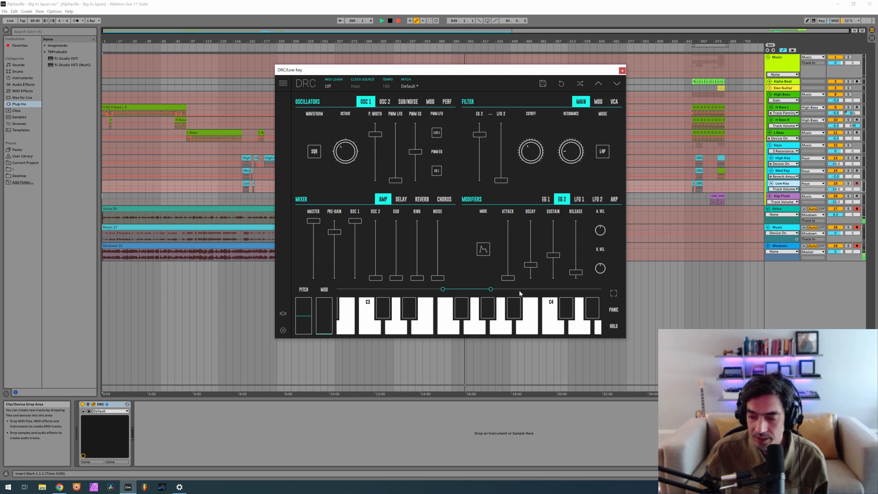
{"action": "left_click_drag", "start_coordinate": [552, 261], "coordinate": [576, 249]}
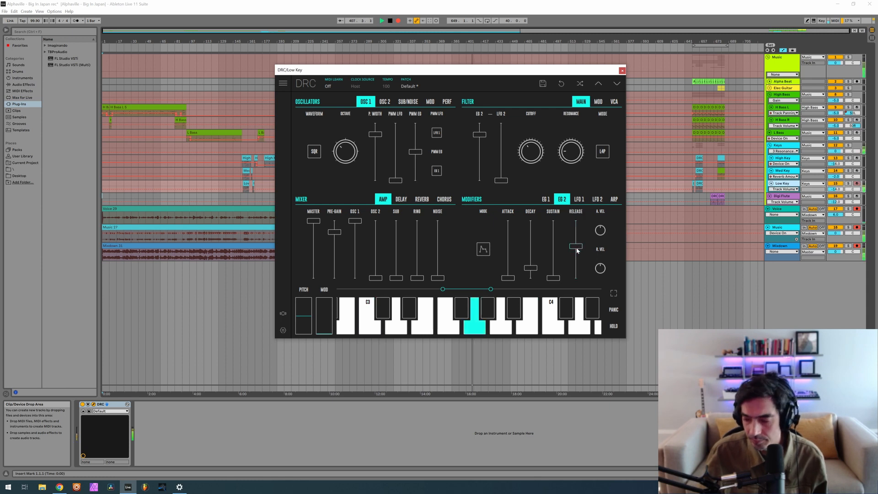
Set the reverb amount to about 0.32, its decay to about 0.5 and its modulation to about 0.47
{"action": "left_click", "coordinate": [421, 199]}
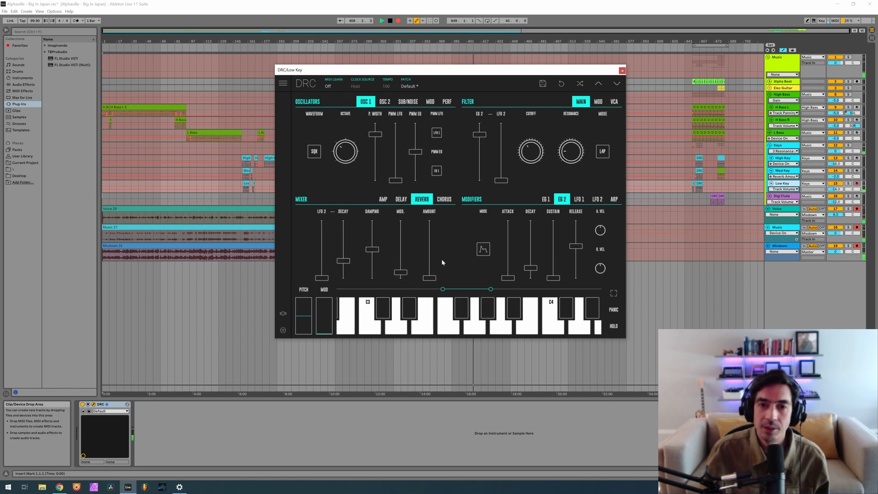
{"action": "left_click_drag", "start_coordinate": [427, 259], "coordinate": [437, 259]}
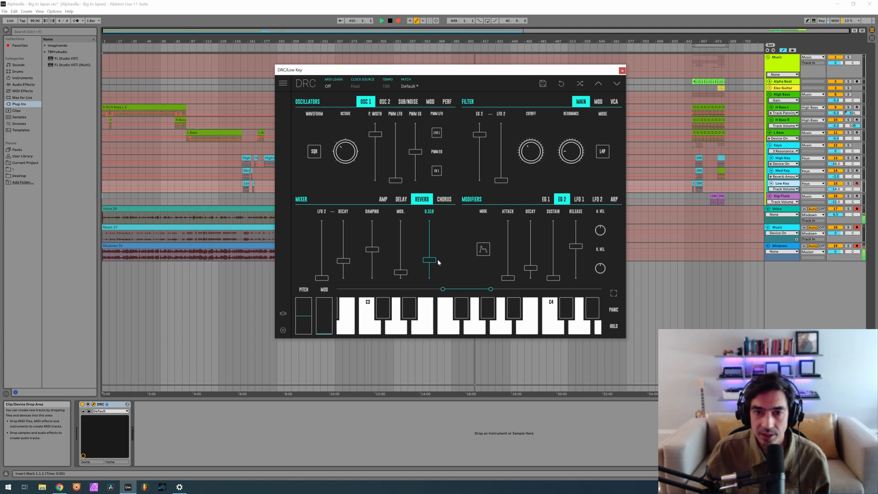
{"action": "left_click", "coordinate": [347, 246]}
{"action": "left_click_drag", "start_coordinate": [348, 247], "coordinate": [350, 248]}
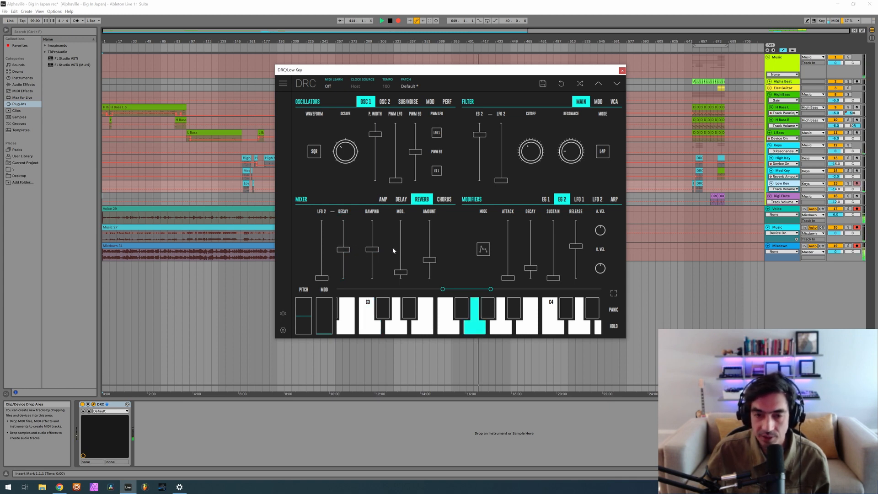
{"action": "left_click_drag", "start_coordinate": [400, 251], "coordinate": [410, 253]}
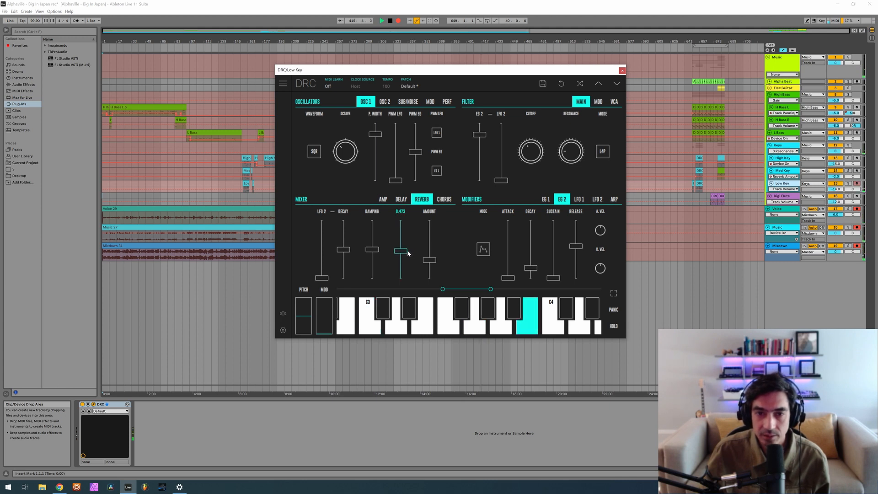
Close the Low Key synth window and arm the High Key, Med Key and Low Key tracks together for playing
{"action": "left_click", "coordinate": [622, 71]}
{"action": "left_click", "coordinate": [857, 158], "text": "ctrl"}
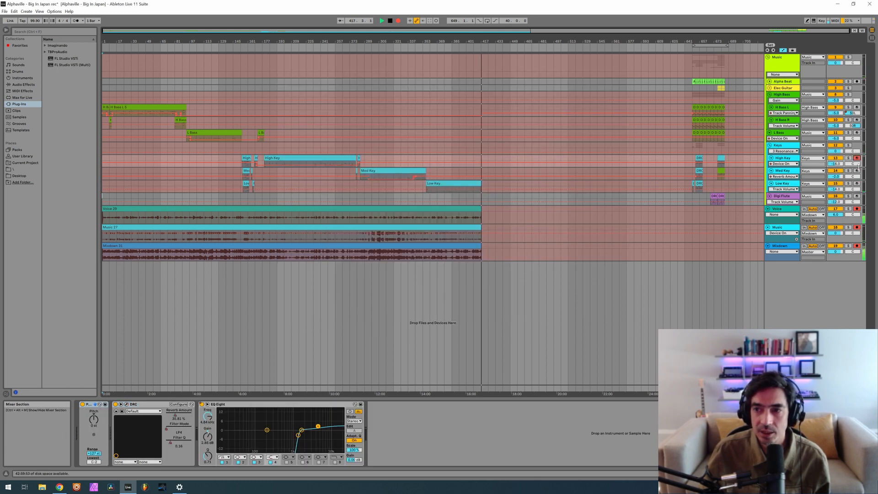
{"action": "left_click", "coordinate": [857, 171], "text": "ctrl"}
{"action": "left_click", "coordinate": [857, 184], "text": "ctrl"}
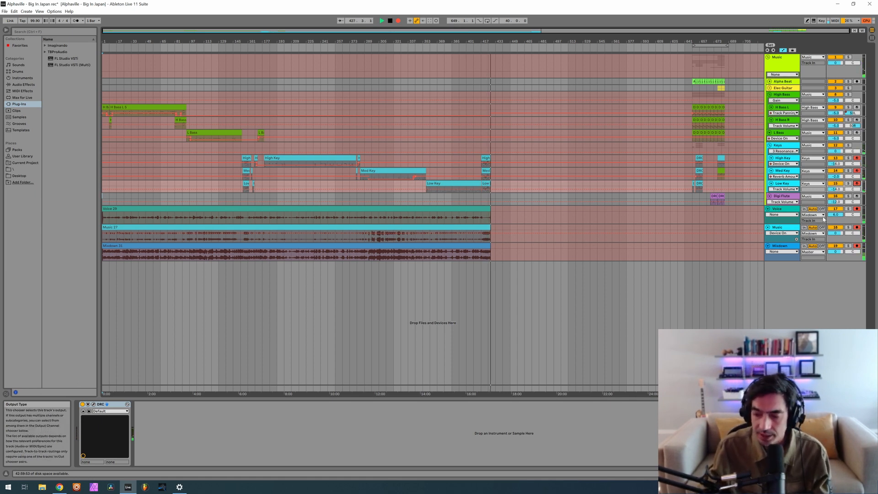
Open the DRC window of the Digi Flute track, load the factory Default patch and return to its editing controls
{"action": "left_click", "coordinate": [783, 196]}
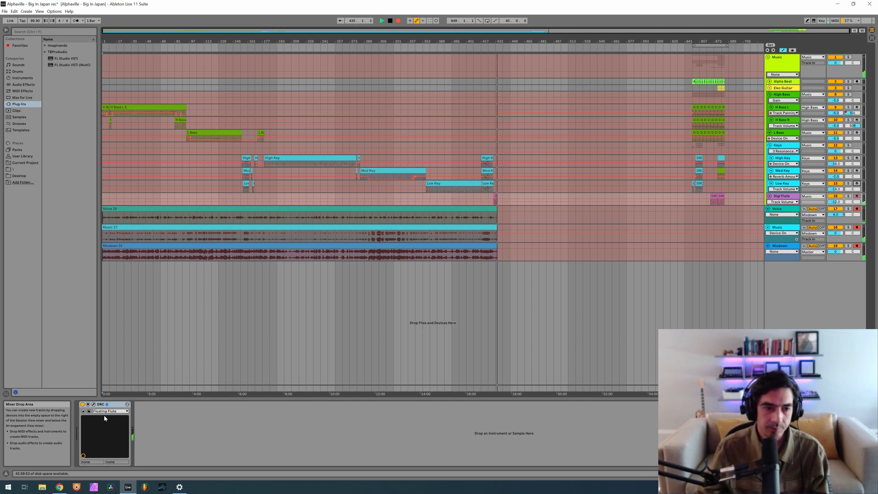
{"action": "left_click", "coordinate": [94, 406]}
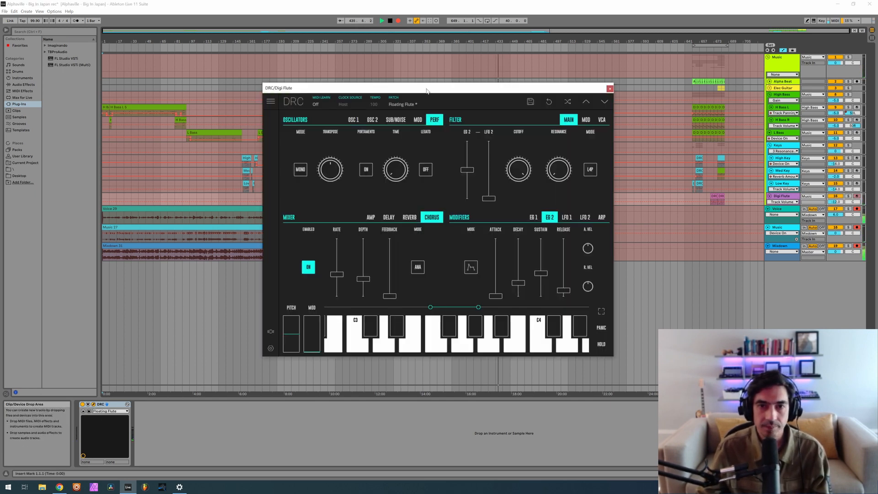
{"action": "left_click", "coordinate": [421, 101]}
{"action": "scroll", "coordinate": [410, 236], "scroll_direction": "up", "scroll_amount": 15}
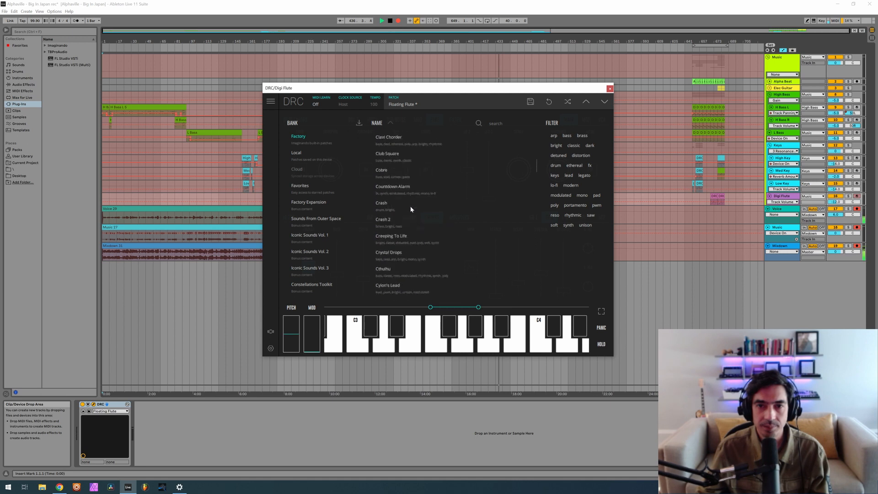
{"action": "left_click", "coordinate": [406, 147]}
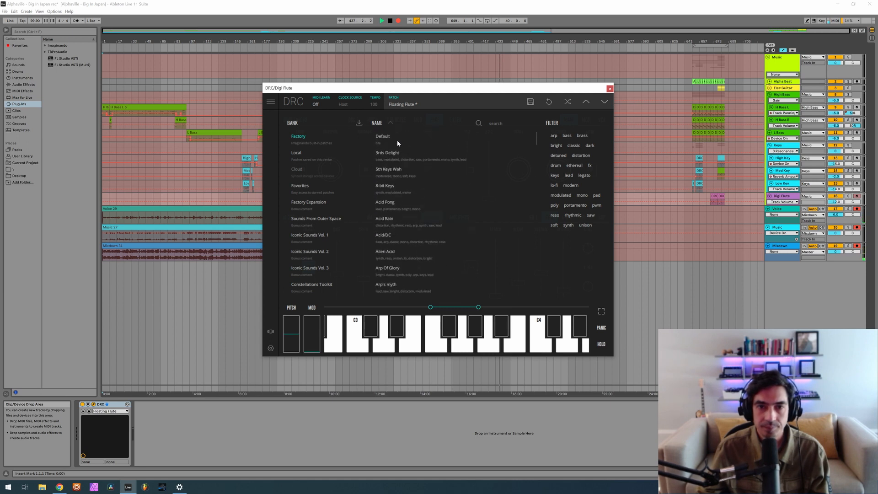
{"action": "left_click", "coordinate": [419, 106]}
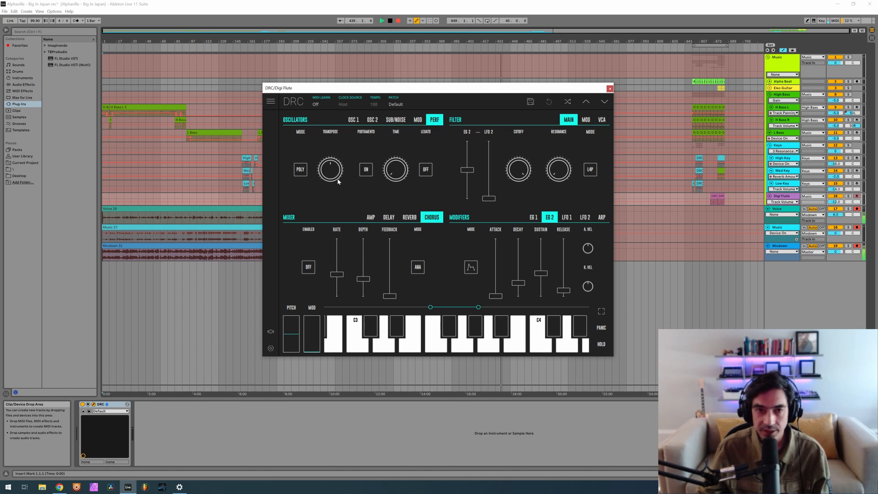
Set Digi Flute's oscillator 1 to a sine waveform, adjust its octave, and bring up the waveform choices for oscillator 2
{"action": "left_click", "coordinate": [355, 120]}
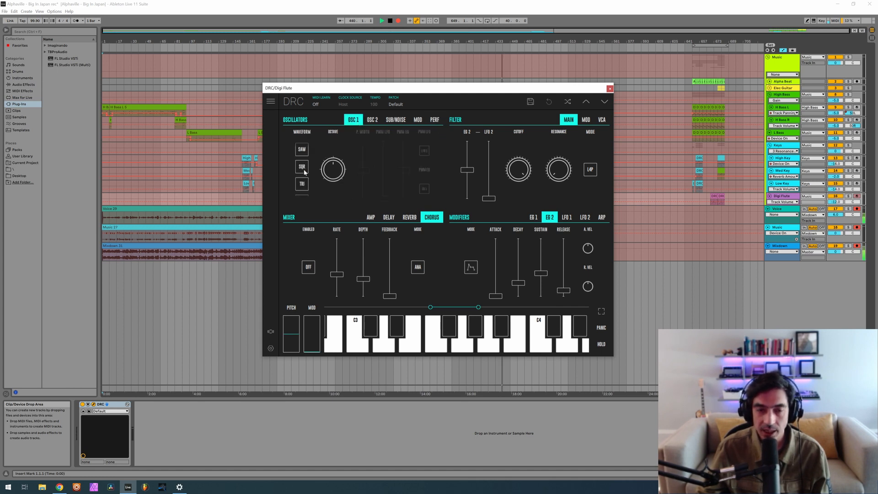
{"action": "scroll", "coordinate": [303, 191], "scroll_direction": "down", "scroll_amount": 2}
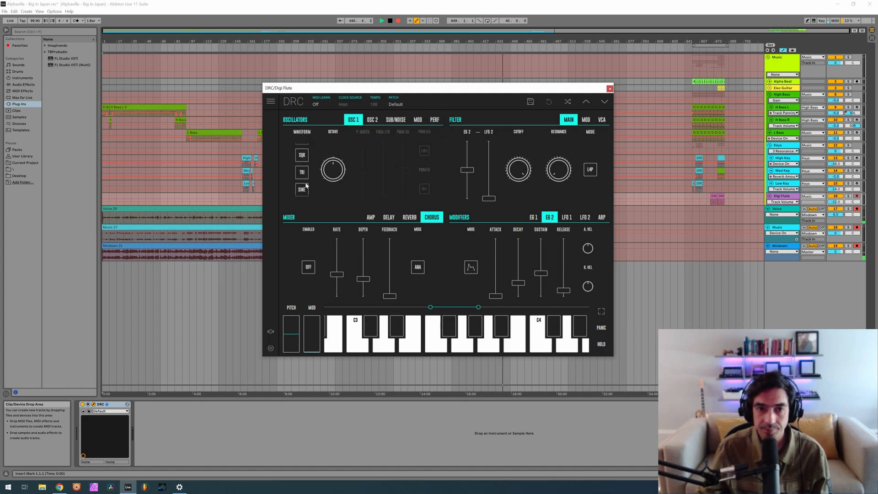
{"action": "left_click", "coordinate": [305, 189]}
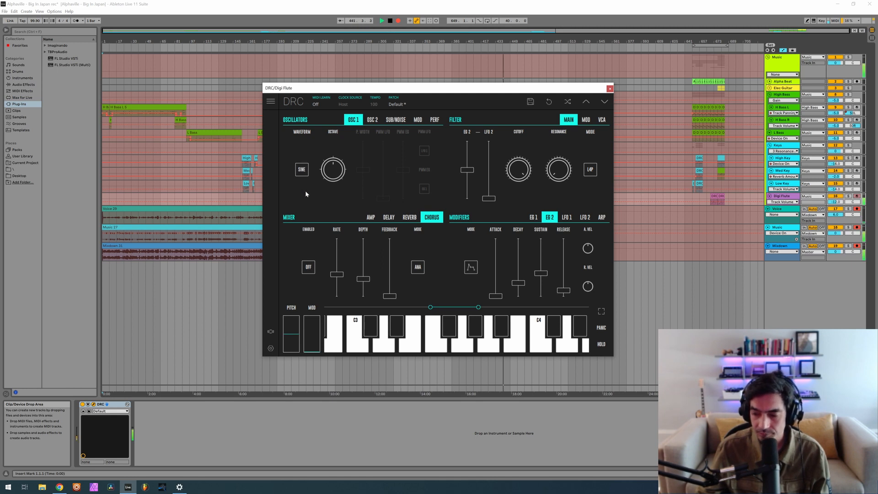
{"action": "left_click_drag", "start_coordinate": [333, 168], "coordinate": [333, 122]}
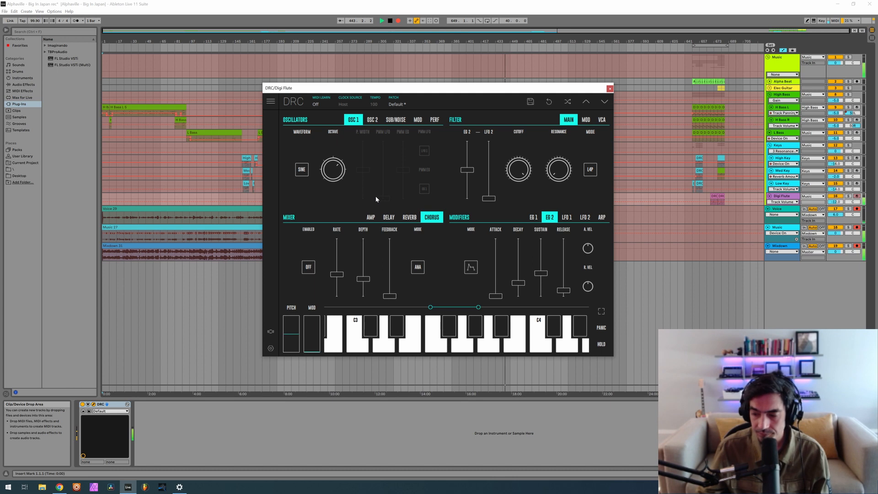
{"action": "left_click", "coordinate": [379, 121]}
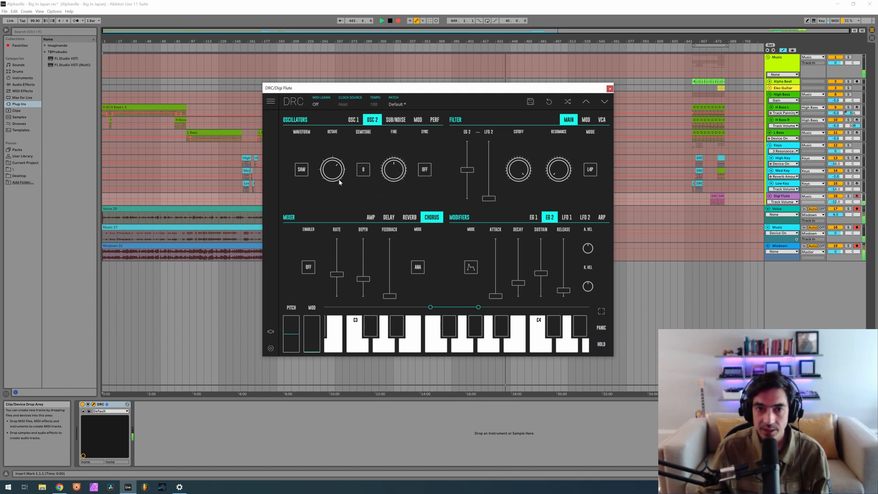
{"action": "left_click", "coordinate": [301, 169]}
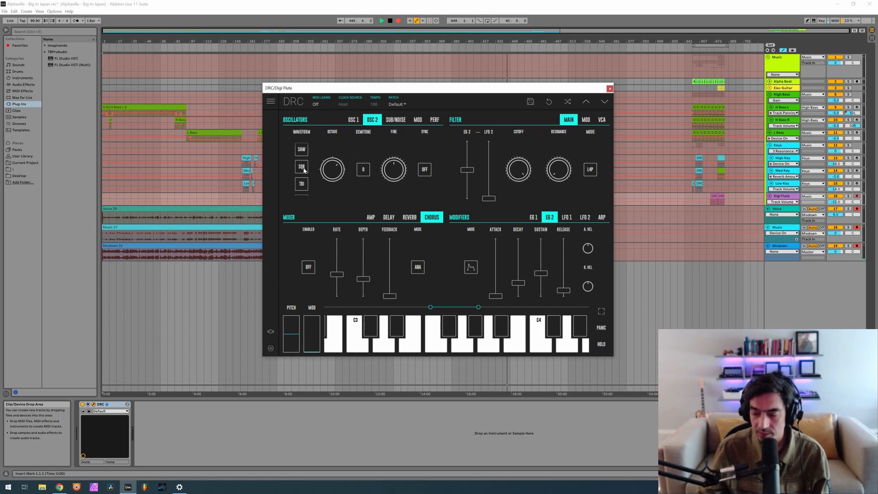
Switch the synth back to the edited Floating Flute patch and examine its oscillator 1 and oscillator 2 settings
{"action": "left_click", "coordinate": [394, 104]}
{"action": "scroll", "coordinate": [403, 182], "scroll_direction": "down", "scroll_amount": 10}
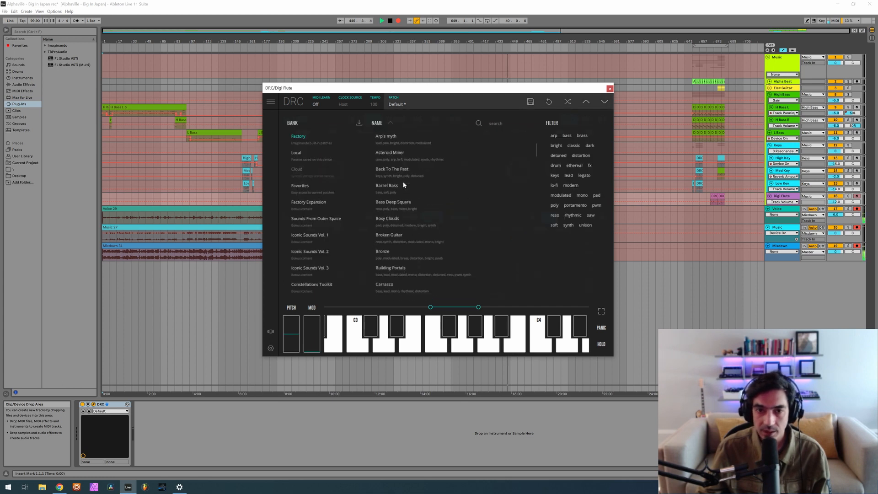
{"action": "left_click", "coordinate": [403, 197]}
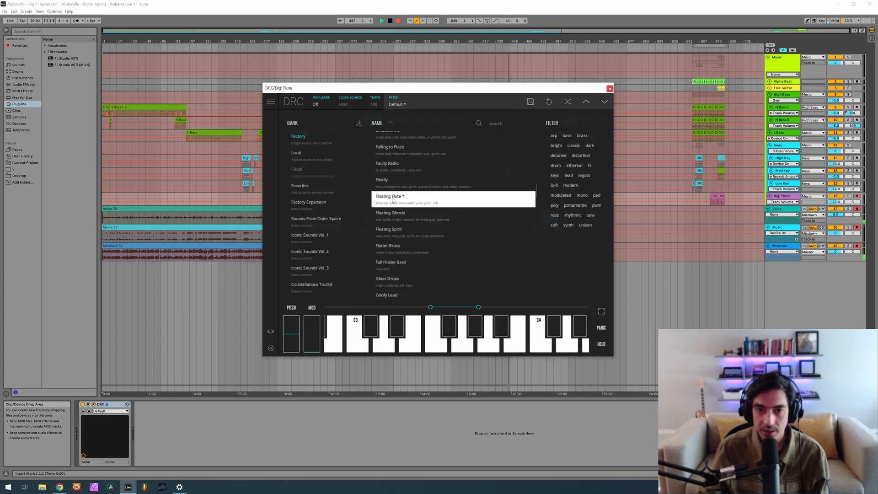
{"action": "left_click", "coordinate": [409, 109]}
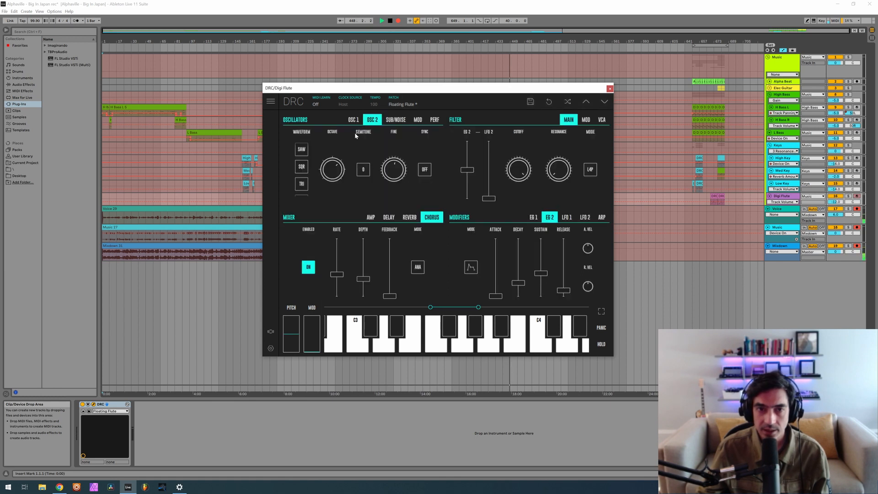
{"action": "left_click", "coordinate": [353, 120]}
{"action": "left_click", "coordinate": [368, 121]}
Try other oscillator 2 waveforms on the Floating Flute patch, including triangle, and set oscillator 2 to sine
{"action": "left_click", "coordinate": [302, 150]}
{"action": "left_click", "coordinate": [303, 175]}
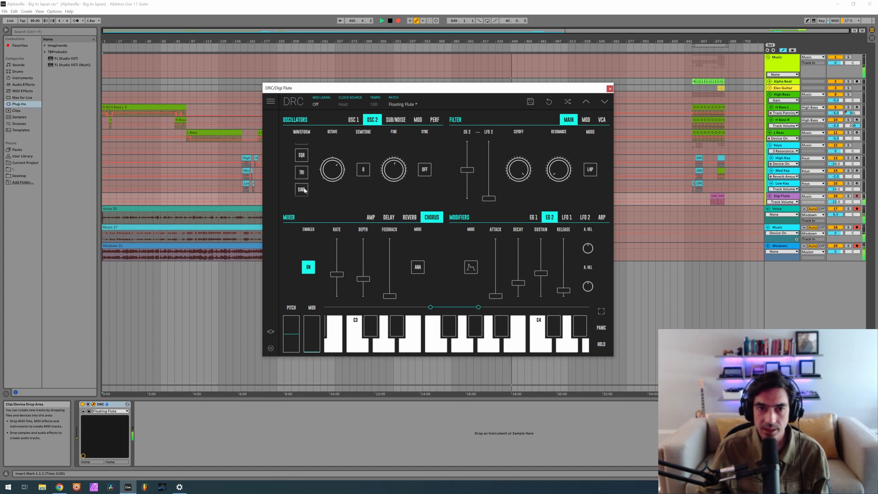
{"action": "left_click", "coordinate": [303, 191]}
{"action": "left_click", "coordinate": [303, 172]}
{"action": "left_click", "coordinate": [303, 188]}
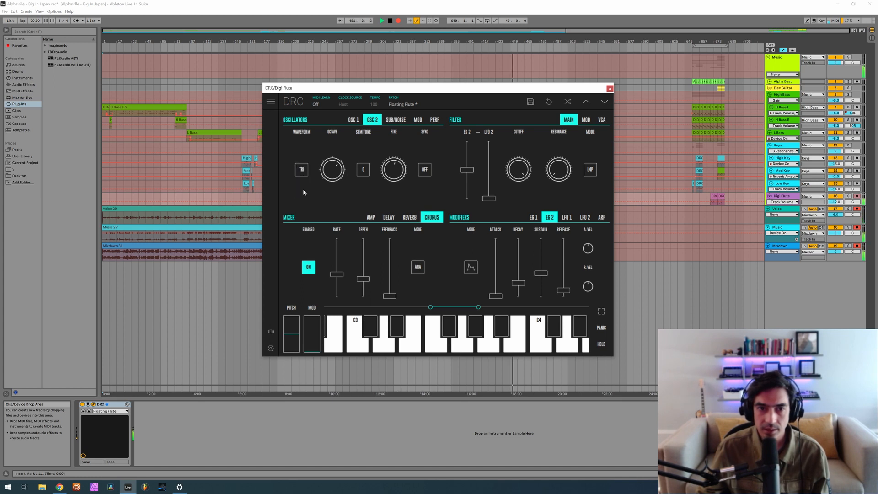
{"action": "left_click", "coordinate": [301, 175]}
{"action": "left_click", "coordinate": [303, 189]}
Load the factory Default patch on Digi Flute and set its oscillator 2 to a sine waveform
{"action": "left_click", "coordinate": [401, 104]}
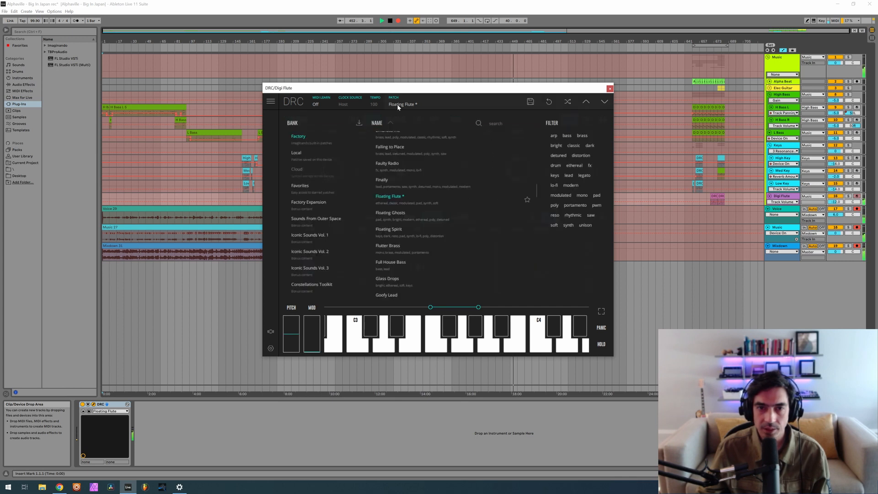
{"action": "scroll", "coordinate": [396, 163], "scroll_direction": "down", "scroll_amount": 5}
{"action": "scroll", "coordinate": [392, 147], "scroll_direction": "down", "scroll_amount": 3}
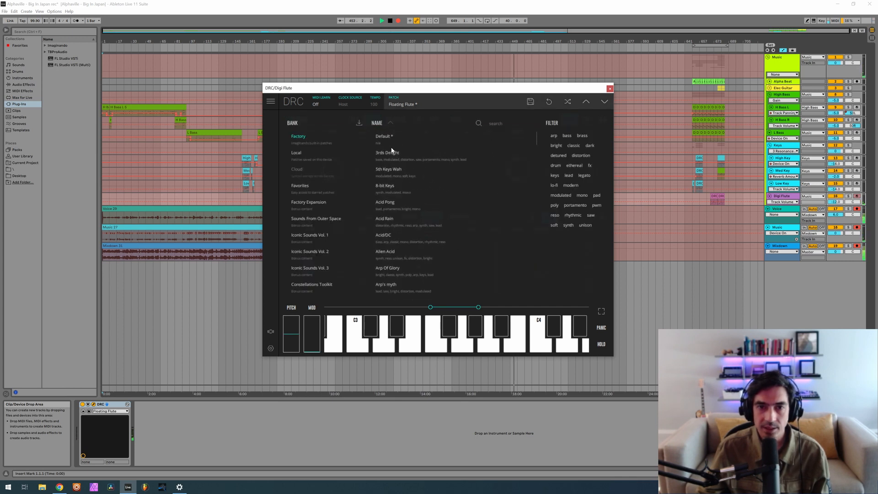
{"action": "left_click", "coordinate": [392, 146]}
{"action": "left_click", "coordinate": [303, 172]}
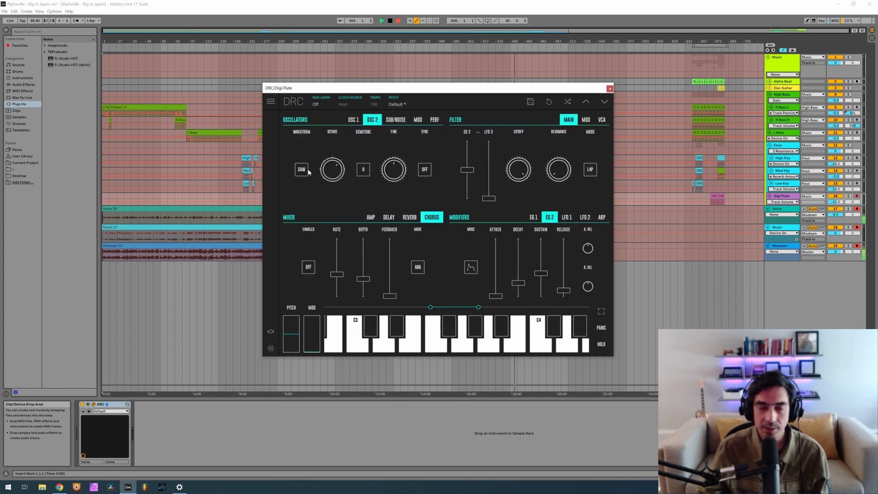
{"action": "left_click", "coordinate": [303, 189]}
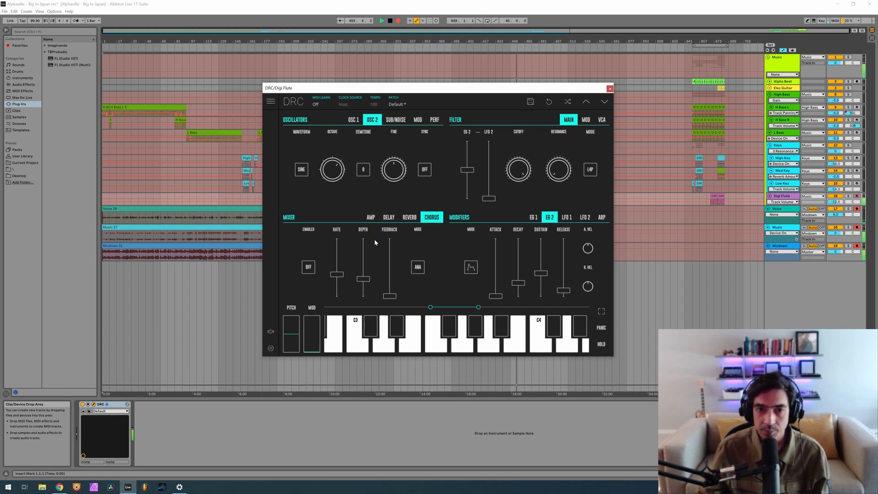
Raise oscillator 2 in the mixer, lower oscillator 1 to about 0.65 and reduce the pre-gain, fine-tuning oscillator 2 slightly
{"action": "left_click", "coordinate": [371, 218]}
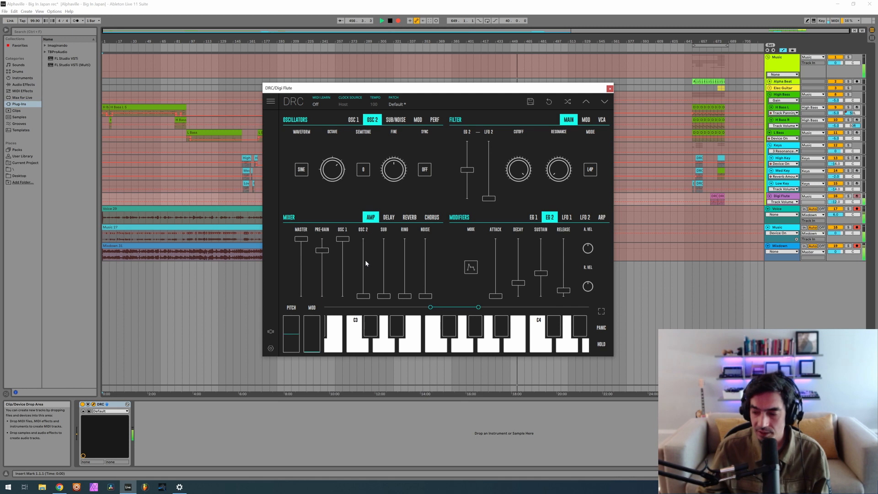
{"action": "left_click", "coordinate": [365, 260]}
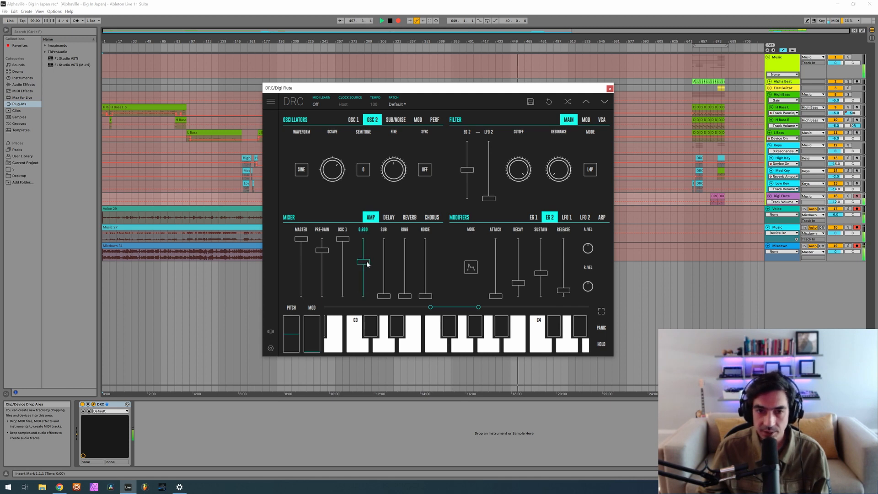
{"action": "scroll", "coordinate": [375, 259], "scroll_direction": "up", "scroll_amount": 1}
{"action": "scroll", "coordinate": [377, 262], "scroll_direction": "up", "scroll_amount": 2}
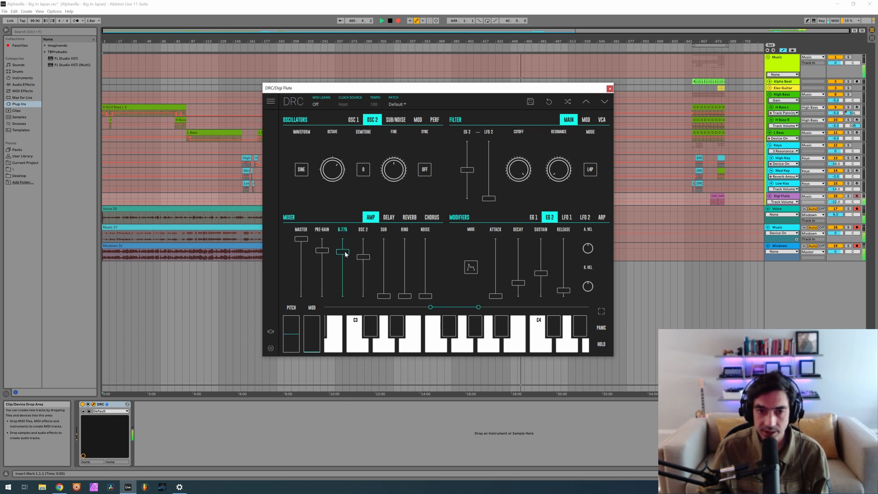
{"action": "mouse_move", "coordinate": [344, 250]}
{"action": "left_mouse_down"}
{"action": "mouse_move", "coordinate": [342, 262]}
{"action": "mouse_move", "coordinate": [353, 260]}
{"action": "left_mouse_up"}
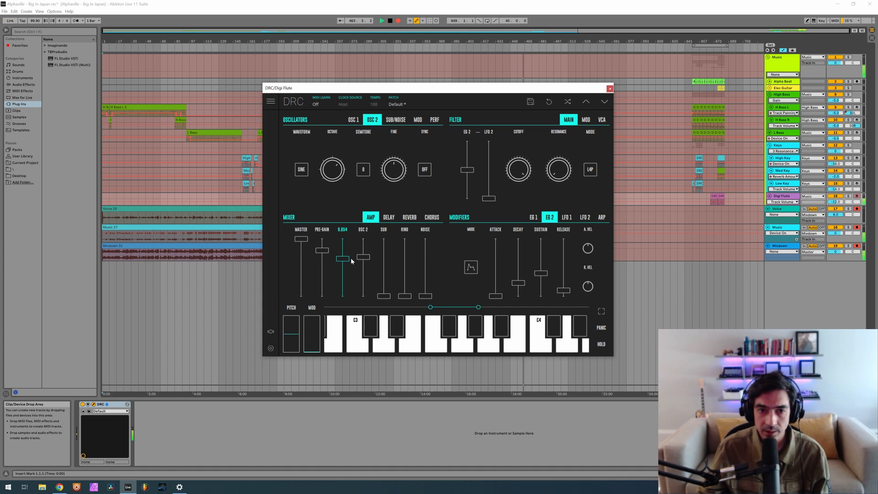
{"action": "left_click_drag", "start_coordinate": [352, 260], "coordinate": [353, 261]}
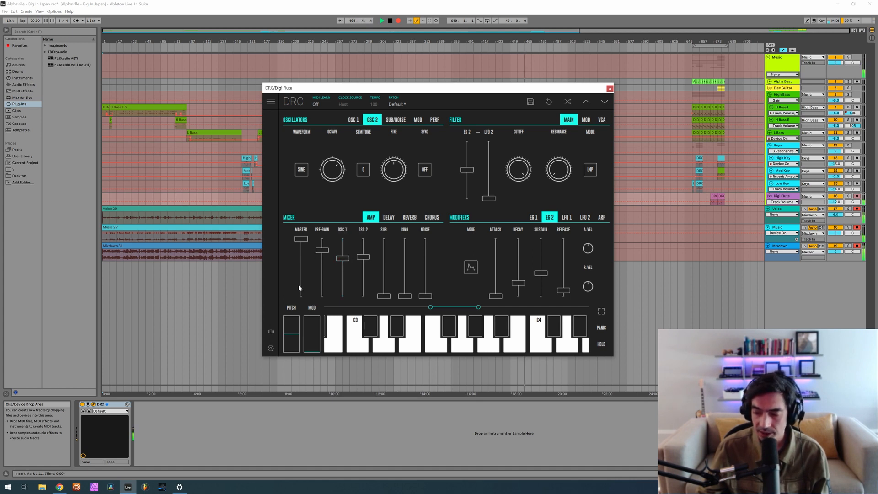
{"action": "left_click_drag", "start_coordinate": [322, 270], "coordinate": [337, 266]}
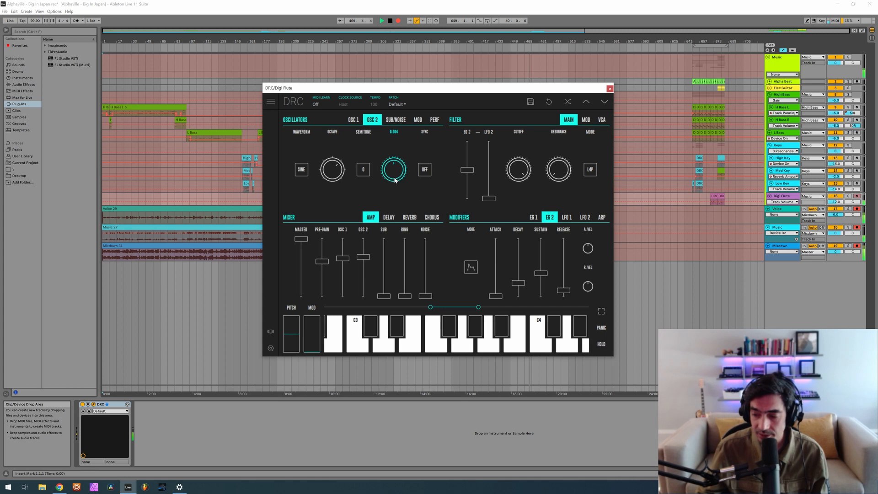
{"action": "left_click_drag", "start_coordinate": [395, 180], "coordinate": [402, 176]}
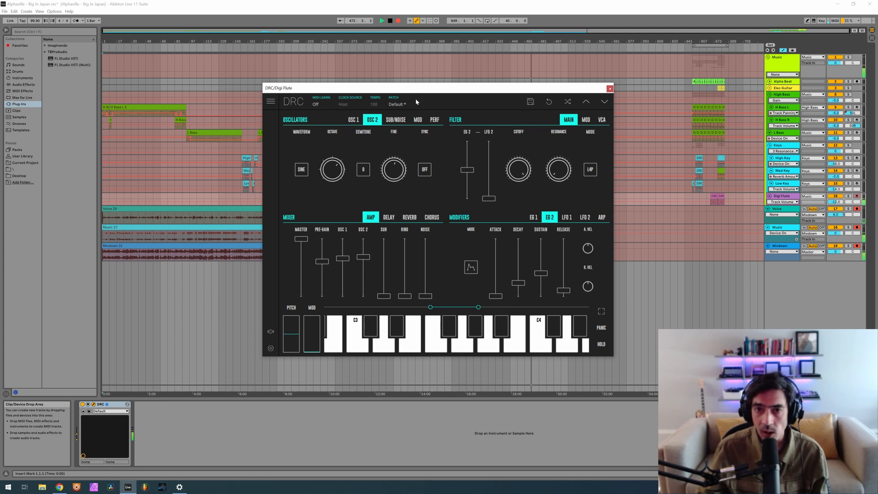
Show the performance settings, adjust envelope 1's attack, and check its sustain, decay and release values
{"action": "left_click", "coordinate": [435, 120]}
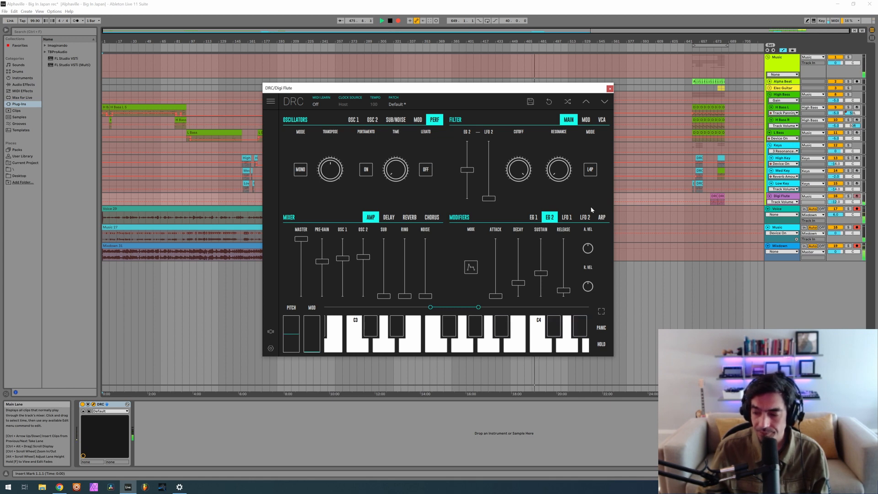
{"action": "left_click", "coordinate": [535, 218]}
{"action": "left_click_drag", "start_coordinate": [483, 296], "coordinate": [503, 284]}
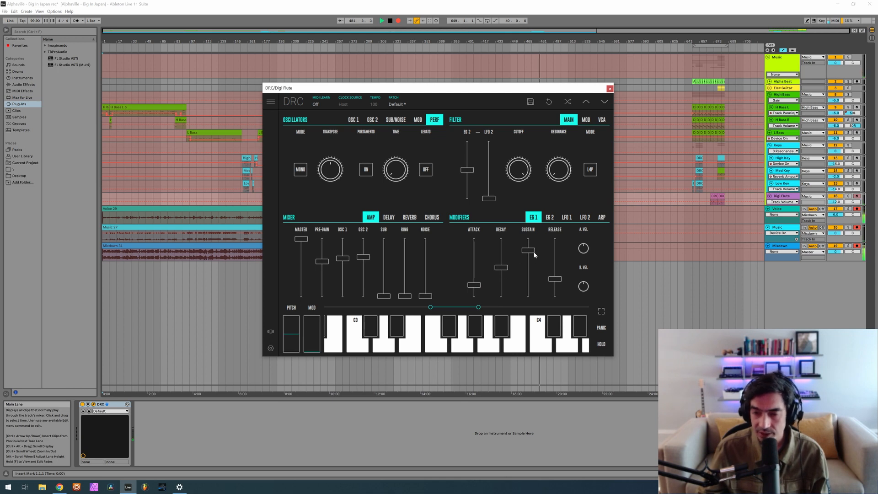
{"action": "left_click", "coordinate": [532, 229]}
{"action": "left_click", "coordinate": [505, 230]}
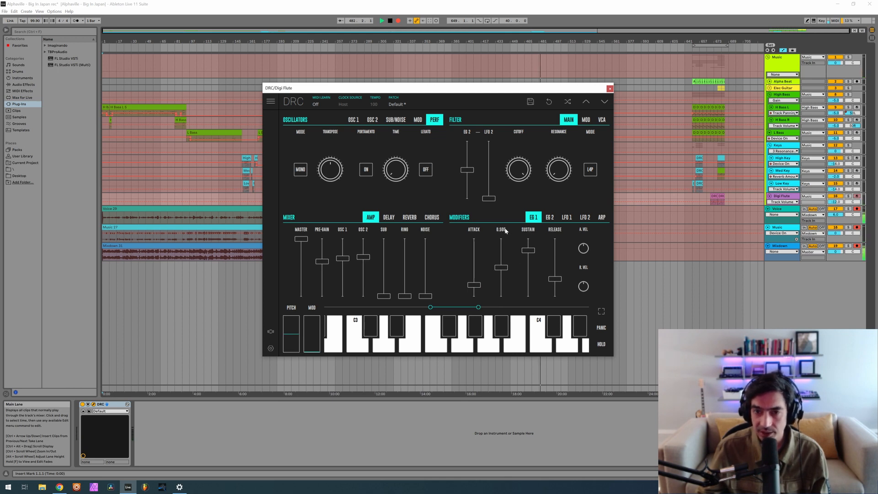
{"action": "left_click", "coordinate": [560, 230]}
Examine envelope 2's attack, sustain and release values
{"action": "left_click", "coordinate": [550, 217]}
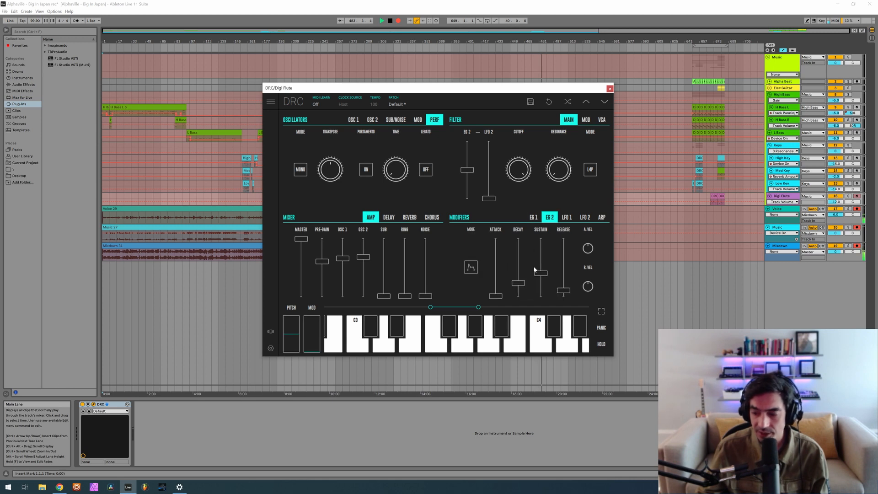
{"action": "left_click", "coordinate": [494, 230]}
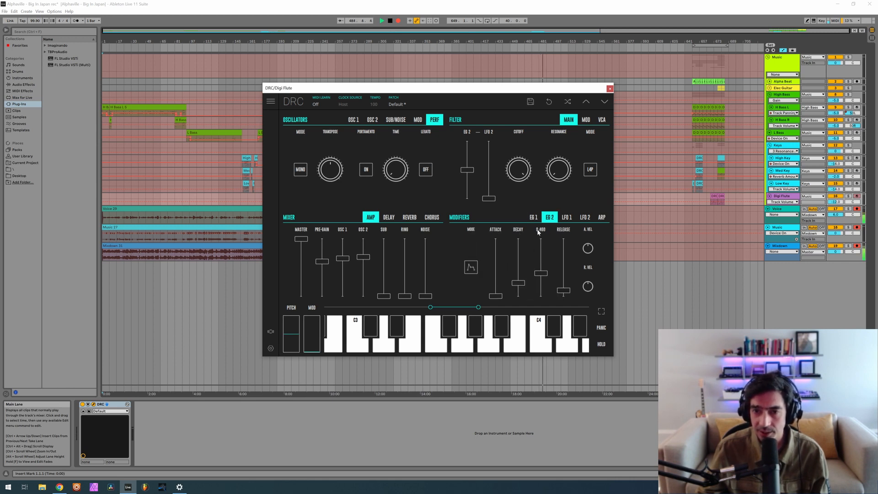
{"action": "left_click", "coordinate": [561, 229]}
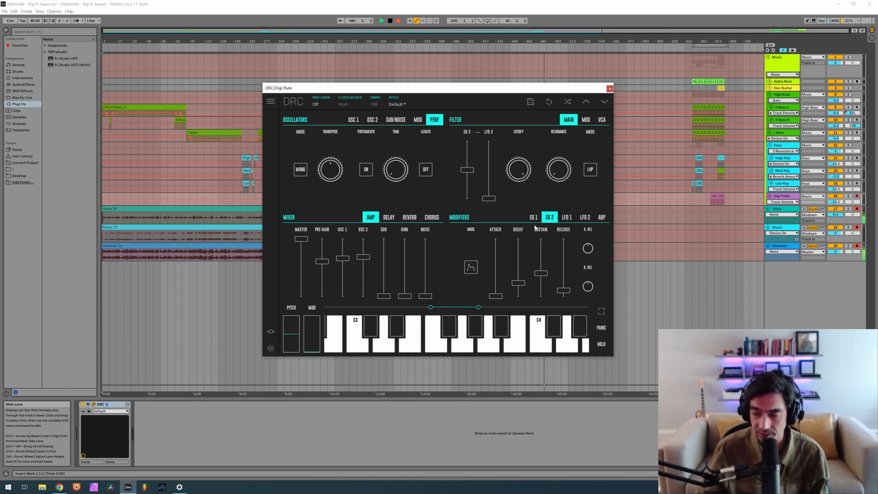
Raise the reverb's amount, decay and modulation to about the middle or higher, checking both oscillators' settings
{"action": "left_click", "coordinate": [409, 217]}
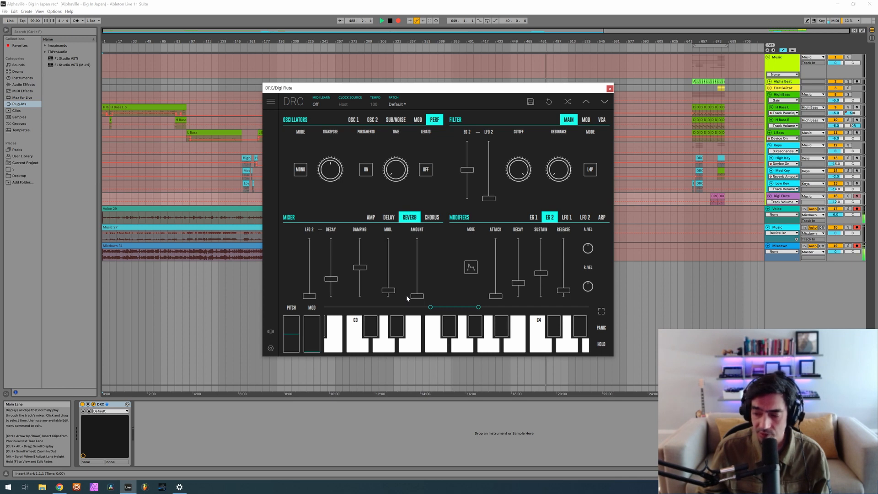
{"action": "left_click_drag", "start_coordinate": [416, 279], "coordinate": [448, 270]}
{"action": "left_click", "coordinate": [375, 120]}
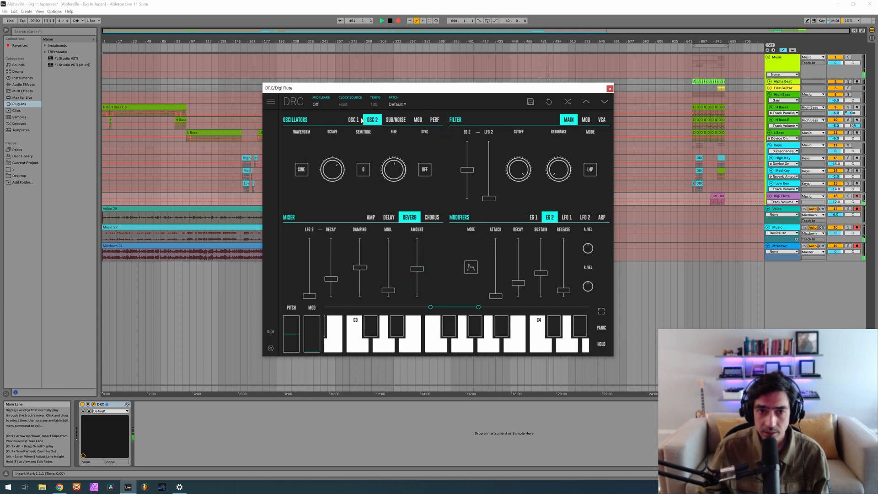
{"action": "left_click", "coordinate": [354, 120]}
{"action": "left_click", "coordinate": [371, 122]}
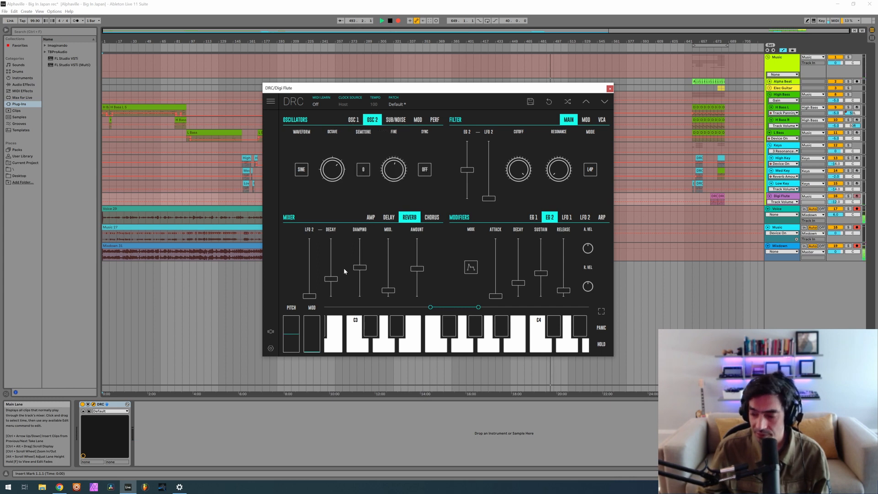
{"action": "left_click_drag", "start_coordinate": [332, 260], "coordinate": [336, 255]}
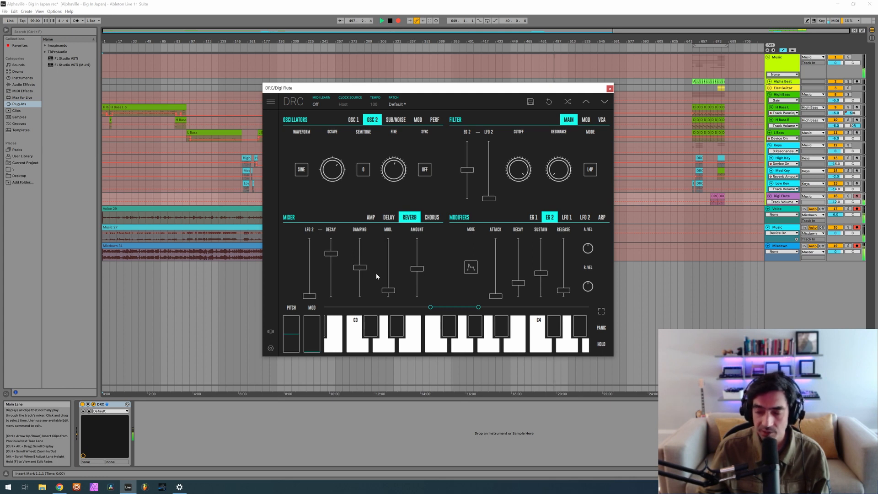
{"action": "left_click_drag", "start_coordinate": [392, 268], "coordinate": [385, 273]}
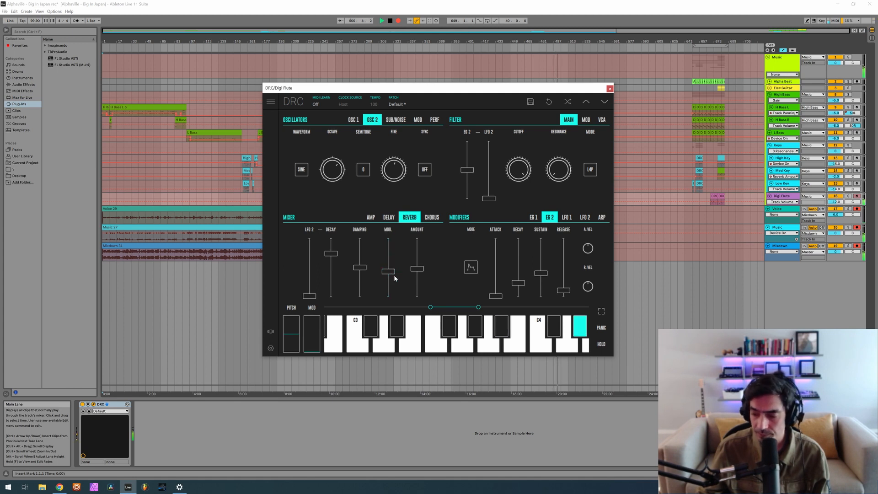
Enable the chorus in the mixer section and try out its depth and rate
{"action": "left_click", "coordinate": [432, 217]}
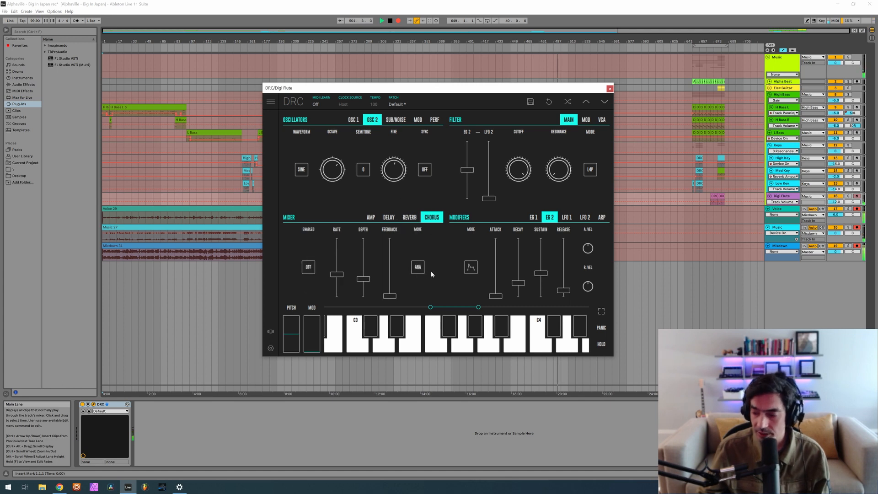
{"action": "left_click", "coordinate": [309, 268]}
{"action": "left_click_drag", "start_coordinate": [363, 279], "coordinate": [368, 281]}
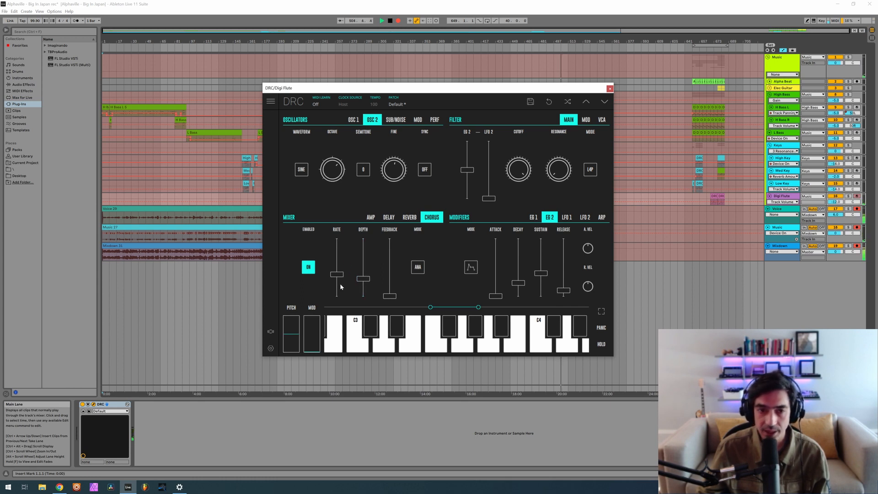
{"action": "left_click_drag", "start_coordinate": [340, 276], "coordinate": [351, 276]}
Switch to the edited Floating Flute patch and examine its mixer levels and both oscillators' settings for comparison with Default
{"action": "left_click", "coordinate": [430, 99]}
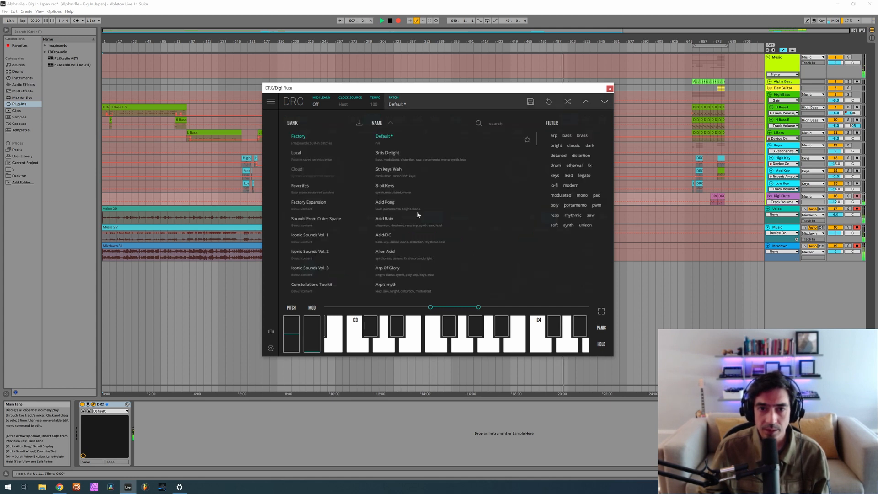
{"action": "scroll", "coordinate": [417, 214], "scroll_direction": "down", "scroll_amount": 10}
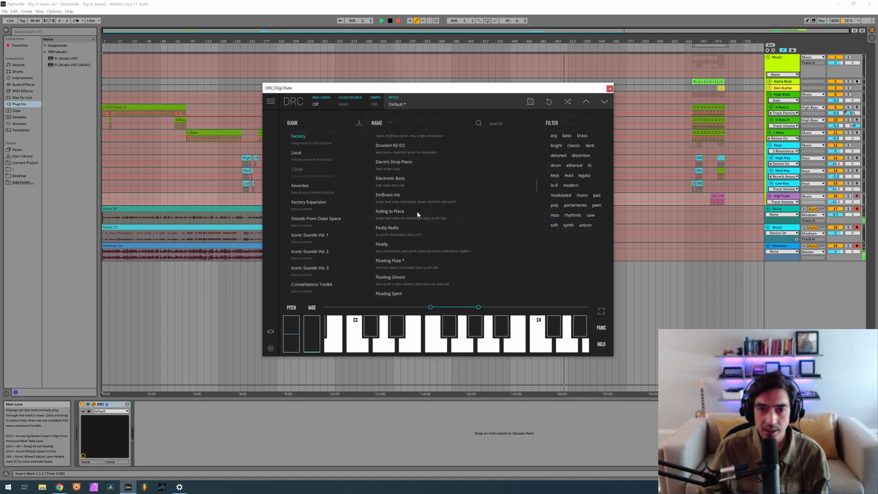
{"action": "scroll", "coordinate": [417, 214], "scroll_direction": "up", "scroll_amount": 8}
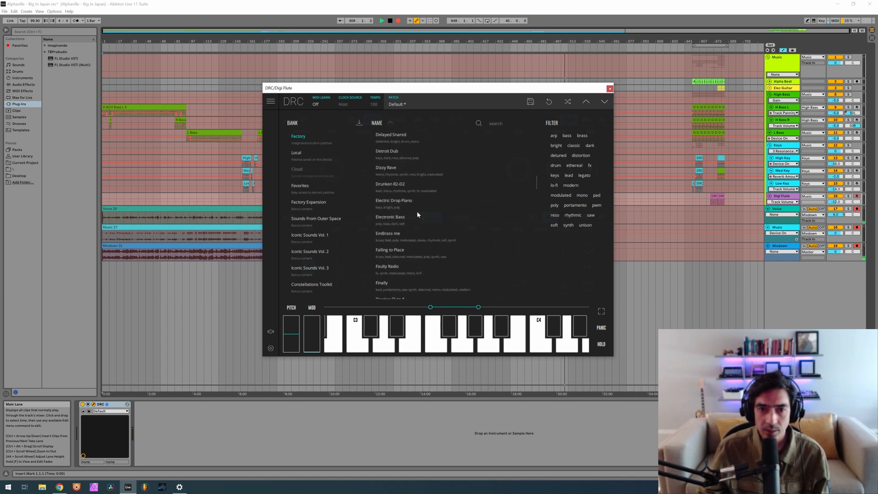
{"action": "scroll", "coordinate": [416, 211], "scroll_direction": "down", "scroll_amount": 2}
{"action": "left_click", "coordinate": [407, 251]}
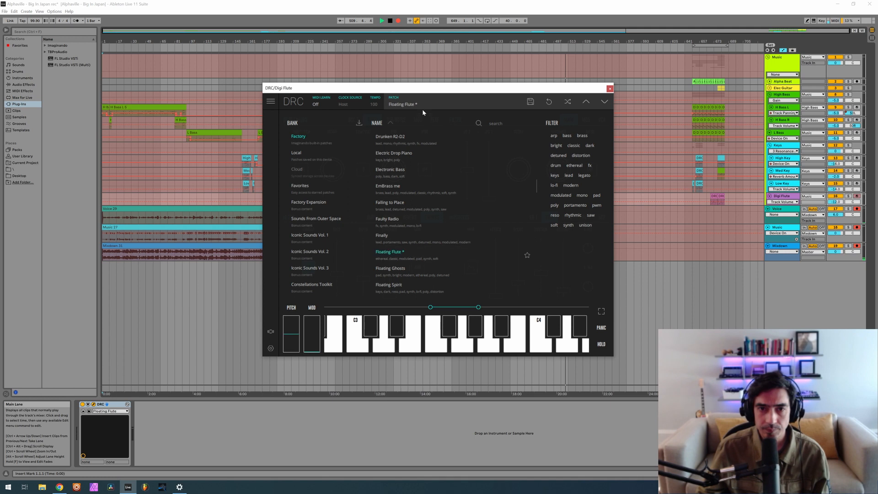
{"action": "left_click", "coordinate": [421, 108]}
{"action": "left_click", "coordinate": [371, 217]}
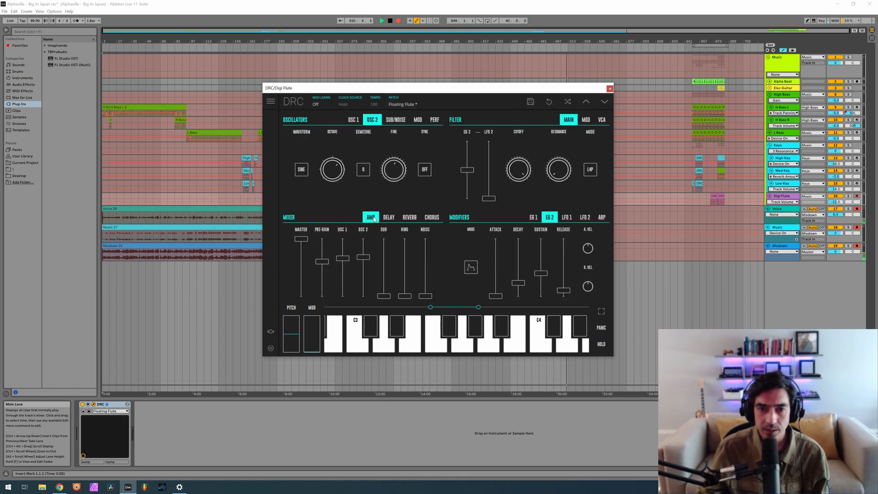
{"action": "mouse_move", "coordinate": [330, 234]}
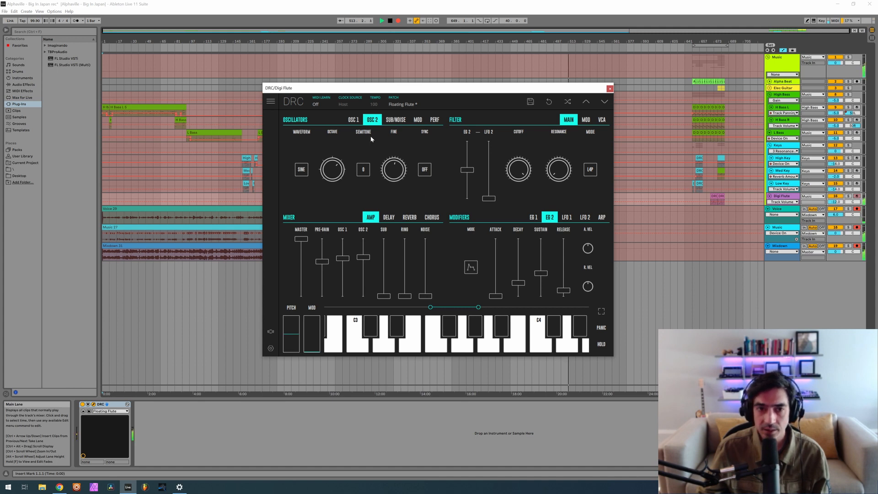
{"action": "left_click", "coordinate": [353, 120]}
{"action": "left_click", "coordinate": [373, 120]}
{"action": "left_click", "coordinate": [354, 121]}
{"action": "left_click", "coordinate": [373, 120]}
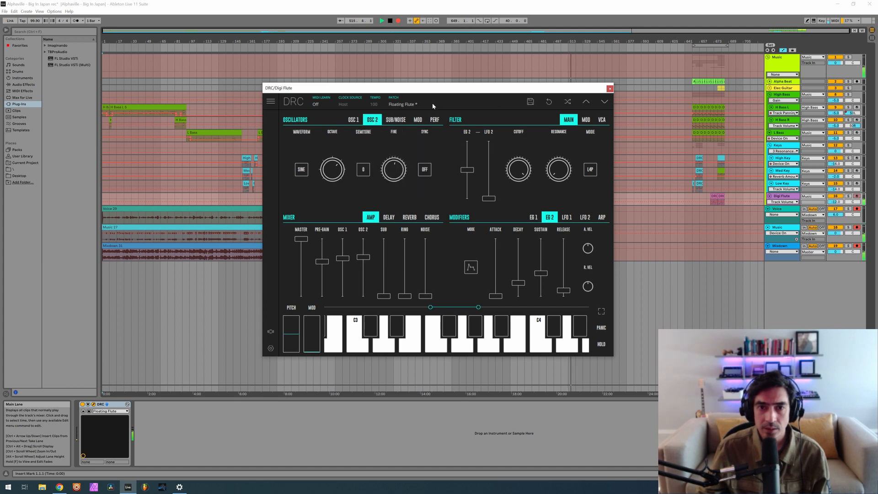
Switch to the edited Default patch, lower its filter cutoff and check both oscillators' settings
{"action": "left_click", "coordinate": [416, 104]}
{"action": "scroll", "coordinate": [420, 180], "scroll_direction": "up", "scroll_amount": 10}
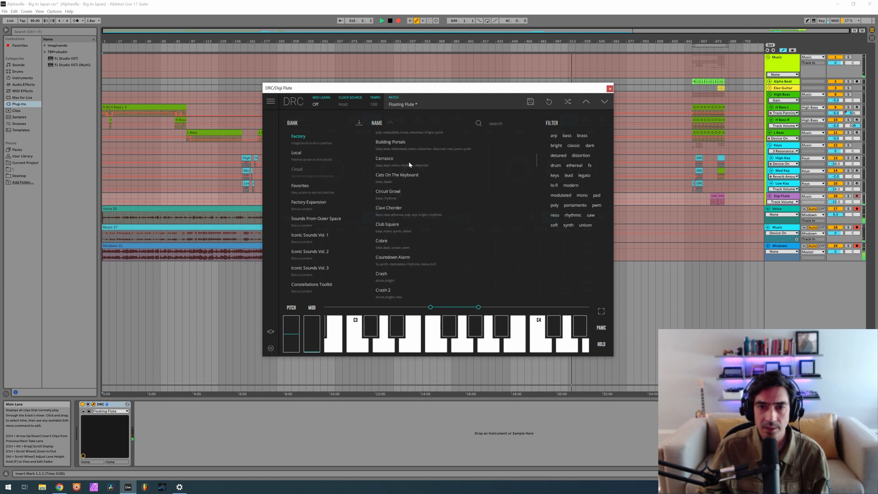
{"action": "left_click", "coordinate": [404, 139]}
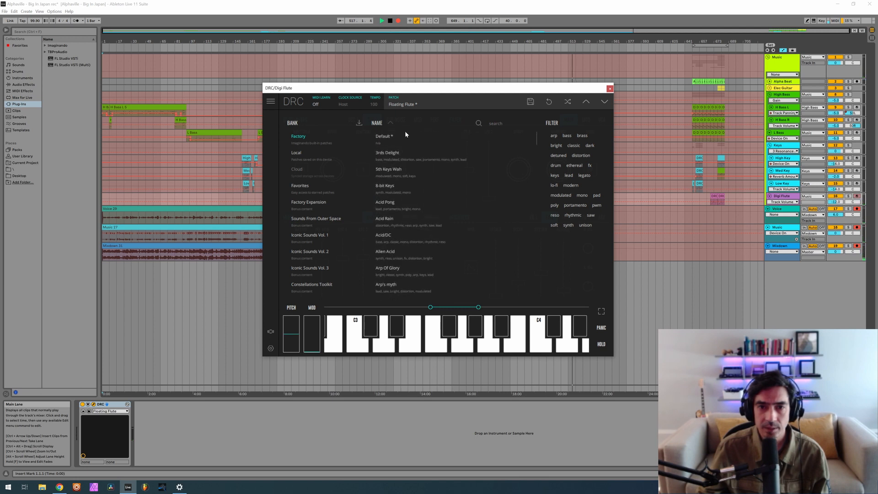
{"action": "left_click", "coordinate": [409, 105]}
{"action": "left_click", "coordinate": [354, 120]}
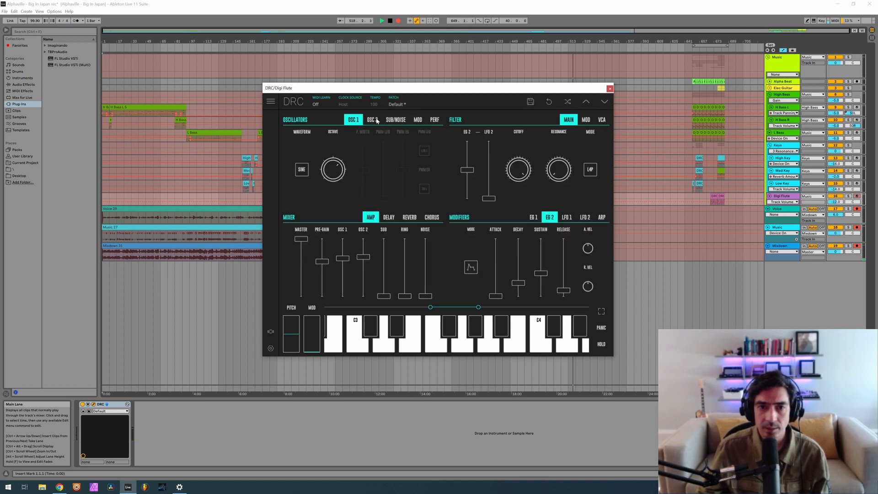
{"action": "left_click", "coordinate": [376, 119]}
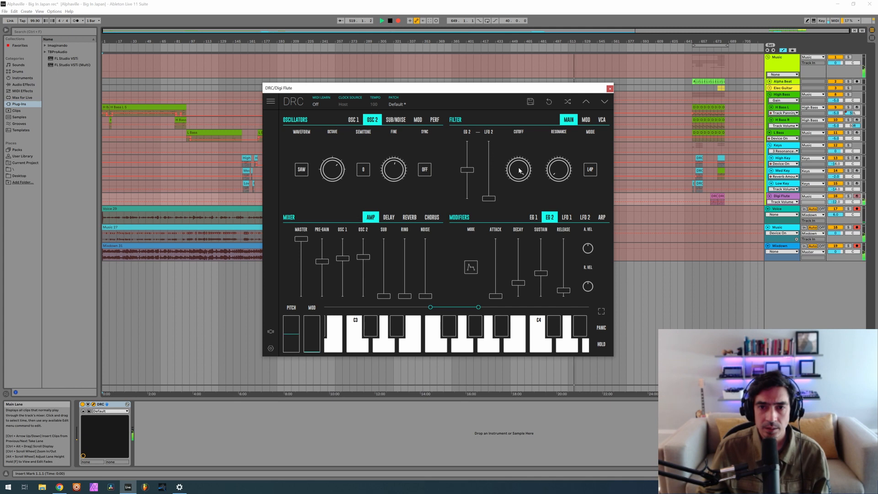
{"action": "left_click_drag", "start_coordinate": [520, 170], "coordinate": [525, 208]}
{"action": "left_click", "coordinate": [354, 121]}
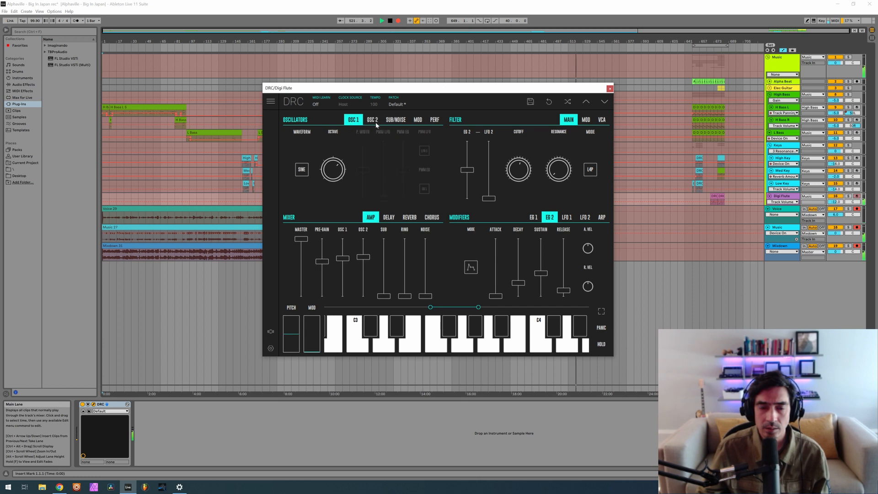
Load the edited Floating Flute patch from the factory bank and examine its main filter and filter modulation settings
{"action": "left_click", "coordinate": [398, 104]}
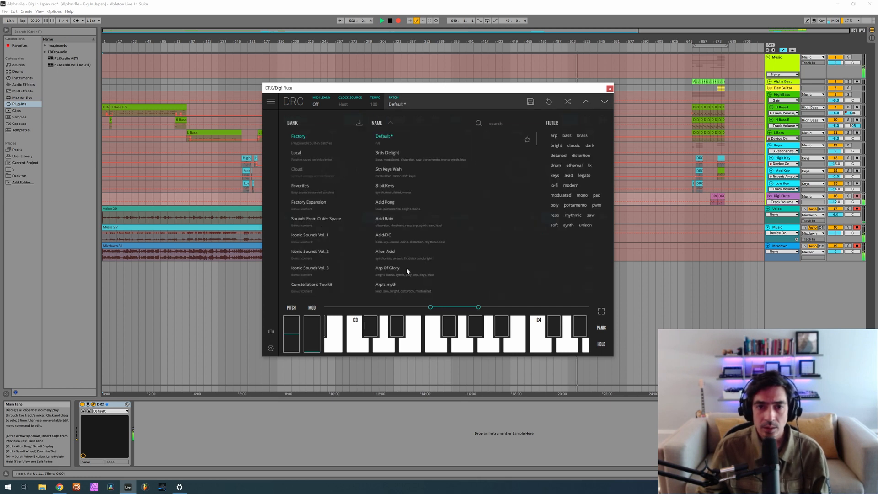
{"action": "scroll", "coordinate": [406, 268], "scroll_direction": "down", "scroll_amount": 5}
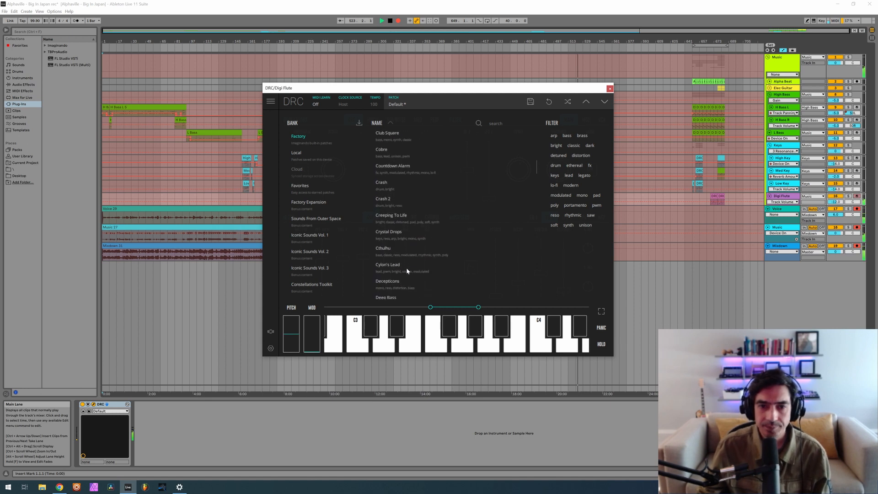
{"action": "scroll", "coordinate": [406, 267], "scroll_direction": "down", "scroll_amount": 5}
{"action": "scroll", "coordinate": [402, 224], "scroll_direction": "up", "scroll_amount": 1}
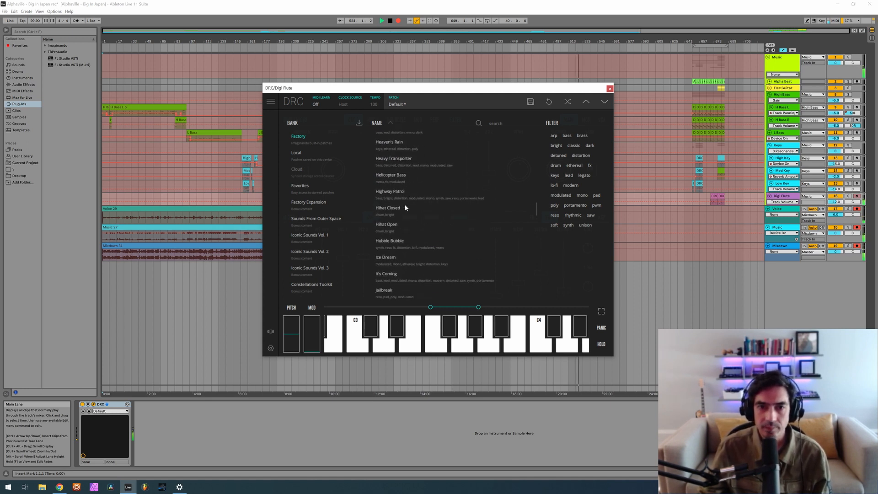
{"action": "left_click", "coordinate": [405, 276]}
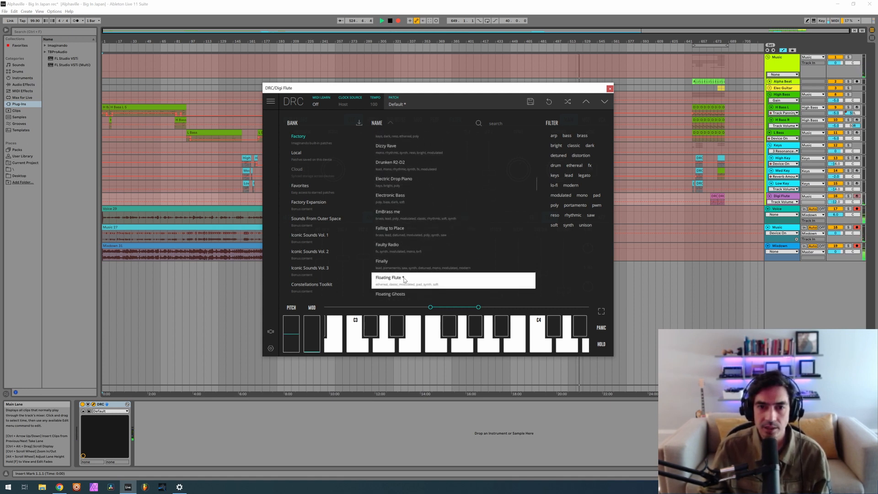
{"action": "left_click", "coordinate": [419, 102]}
{"action": "left_click", "coordinate": [586, 120]}
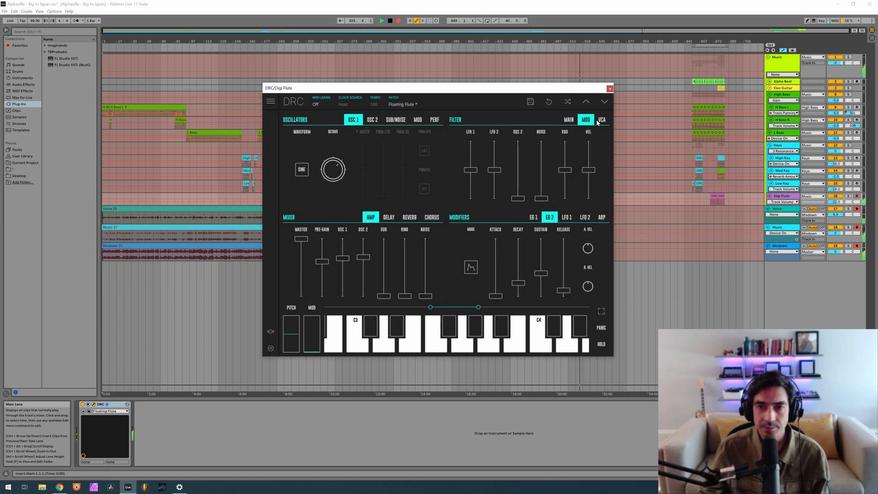
{"action": "left_click", "coordinate": [574, 119]}
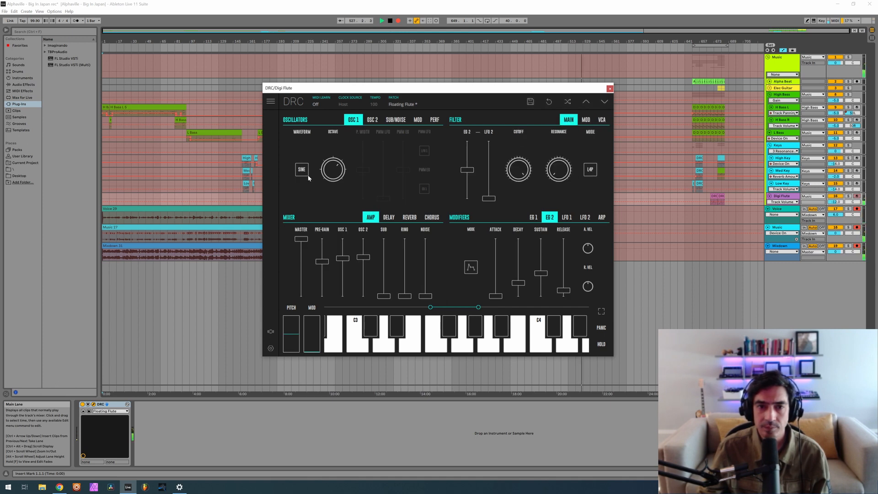
Examine Floating Flute's delay, reverb, chorus, sub/noise, modulation and performance settings, plus both oscillators' waveforms
{"action": "left_click", "coordinate": [393, 222]}
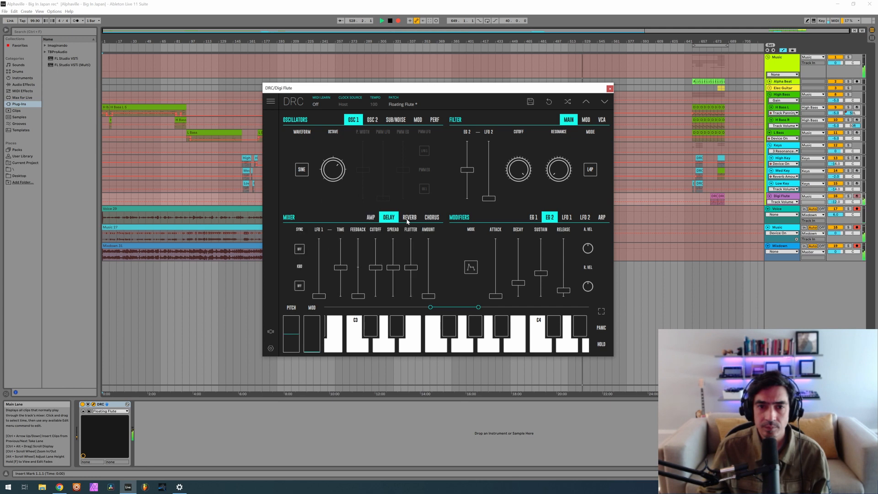
{"action": "left_click", "coordinate": [407, 220]}
{"action": "left_click", "coordinate": [426, 220]}
{"action": "left_click", "coordinate": [372, 217]}
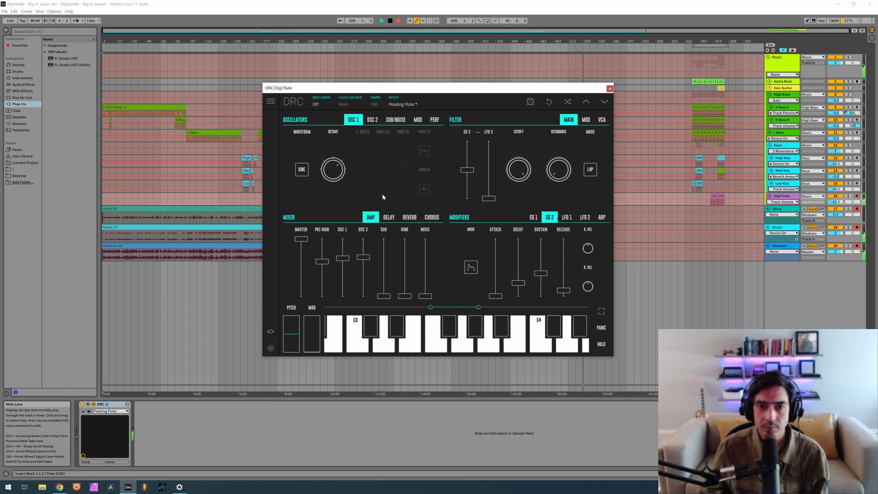
{"action": "left_click", "coordinate": [395, 120]}
{"action": "left_click", "coordinate": [418, 120]}
{"action": "left_click", "coordinate": [437, 121]}
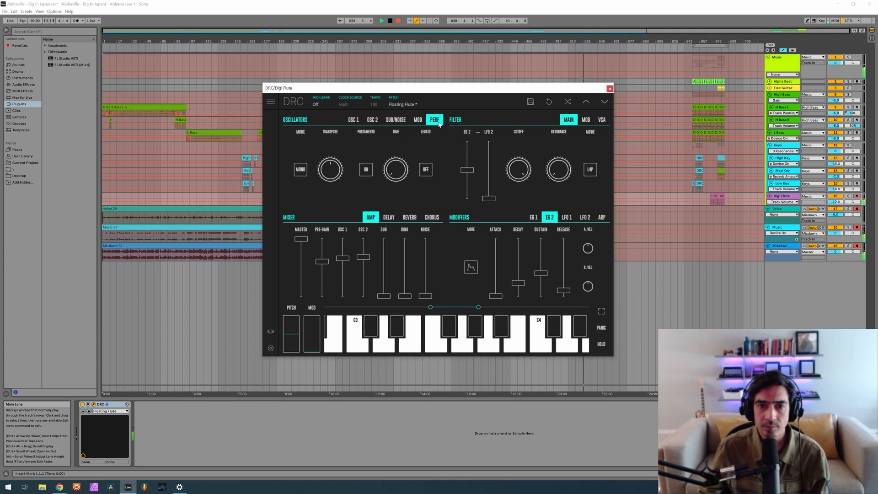
{"action": "left_click", "coordinate": [372, 121]}
{"action": "left_click", "coordinate": [353, 120]}
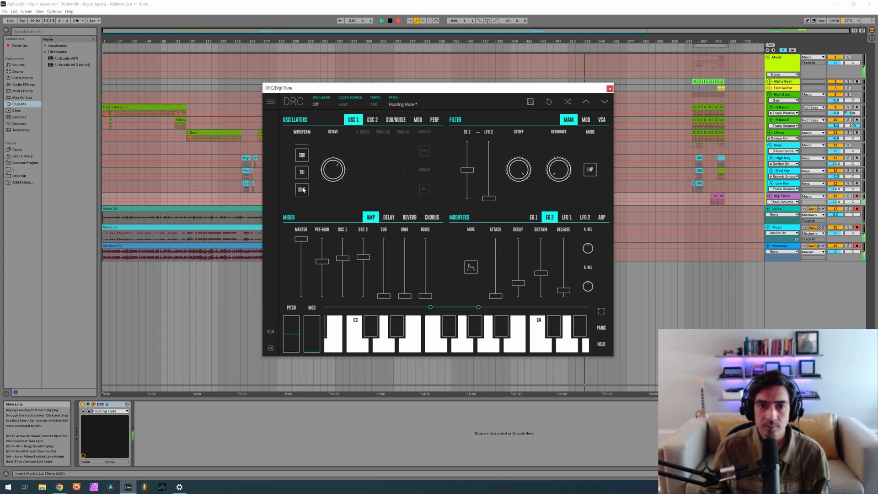
{"action": "left_click", "coordinate": [302, 189]}
{"action": "left_click", "coordinate": [373, 119]}
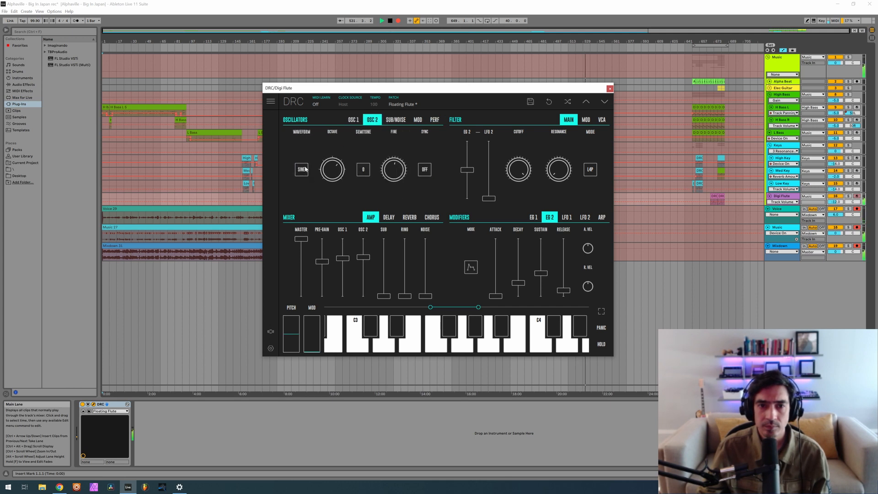
Return to the edited Default patch and set oscillator 2's waveform to sine
{"action": "left_click", "coordinate": [409, 104]}
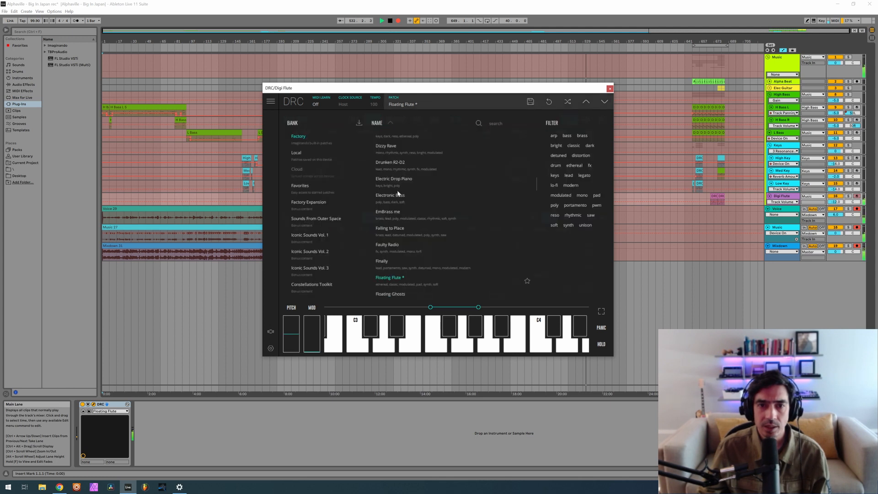
{"action": "scroll", "coordinate": [398, 193], "scroll_direction": "up", "scroll_amount": 10}
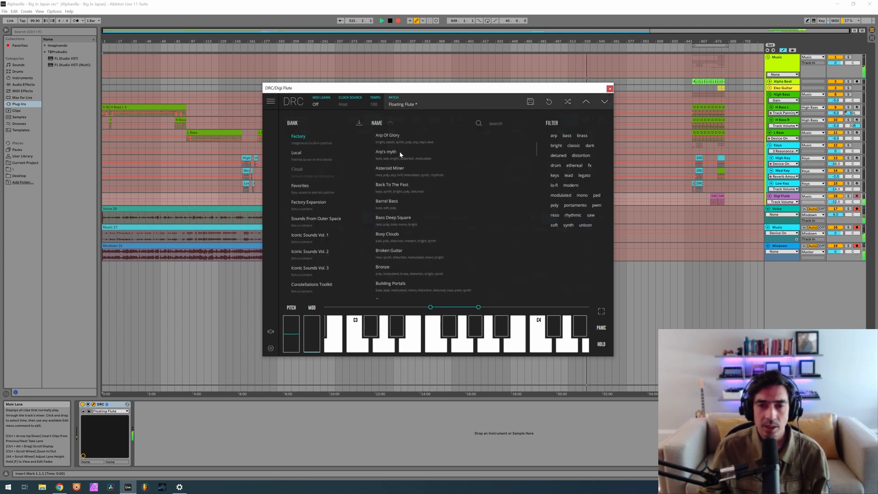
{"action": "scroll", "coordinate": [399, 152], "scroll_direction": "up", "scroll_amount": 4}
{"action": "left_click", "coordinate": [388, 143]}
{"action": "left_click", "coordinate": [408, 107]}
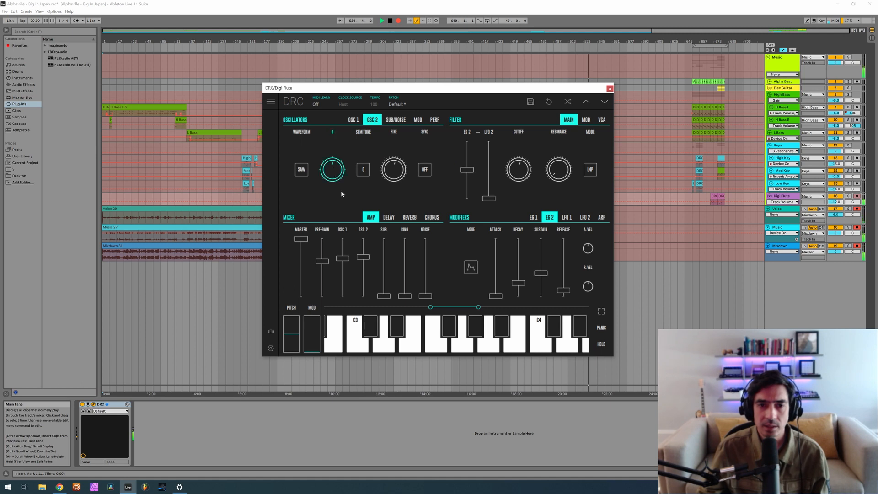
{"action": "left_click", "coordinate": [303, 173]}
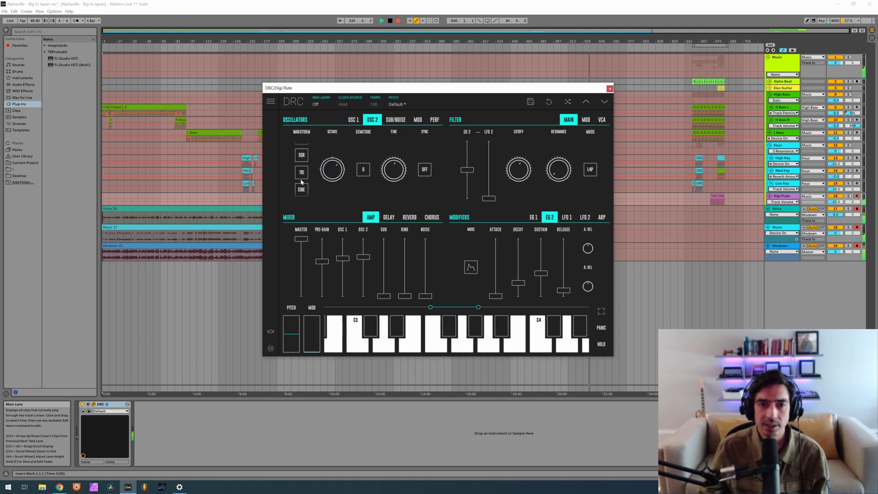
{"action": "left_click", "coordinate": [305, 190]}
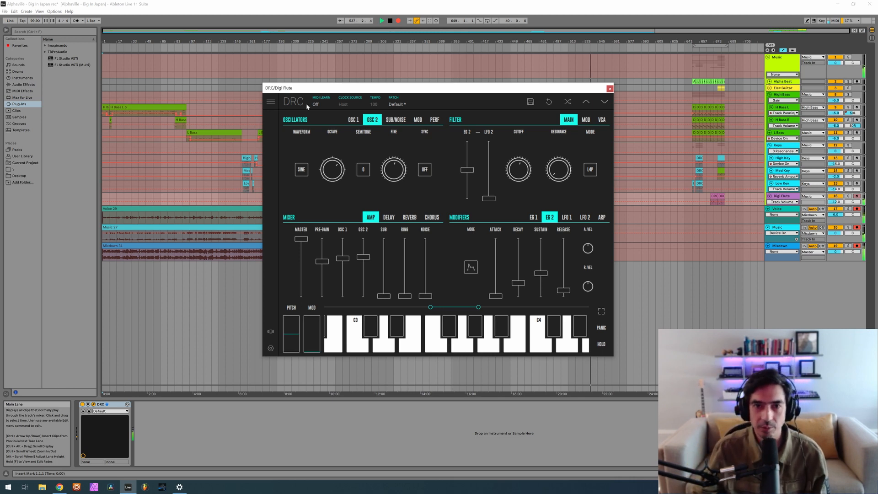
Compare both oscillators' settings in the Default patch and close the DRC plug-in window
{"action": "mouse_move", "coordinate": [401, 92]}
{"action": "left_mouse_down"}
{"action": "mouse_move", "coordinate": [383, 88]}
{"action": "mouse_move", "coordinate": [397, 85]}
{"action": "left_mouse_up"}
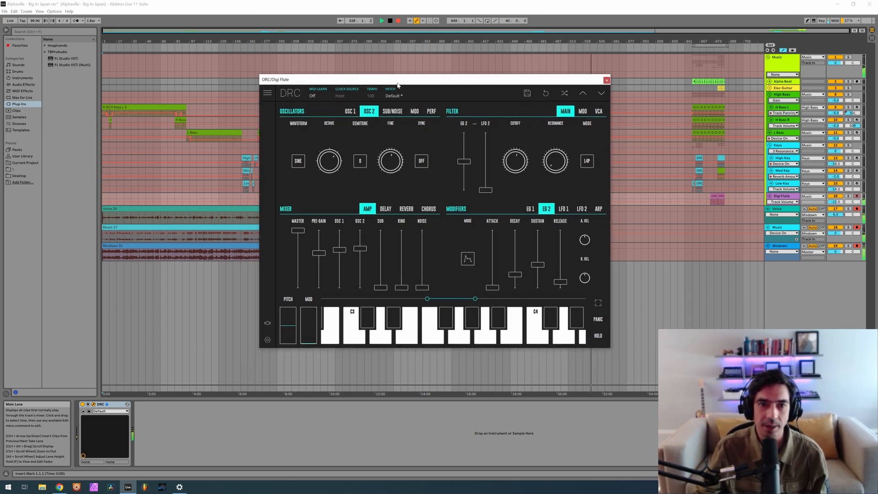
{"action": "left_click", "coordinate": [351, 111]}
{"action": "left_click", "coordinate": [365, 111]}
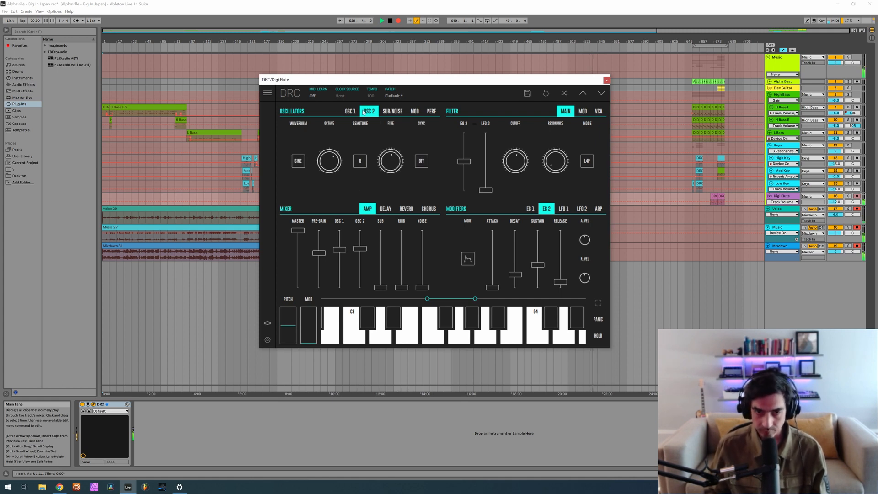
{"action": "left_click", "coordinate": [606, 81]}
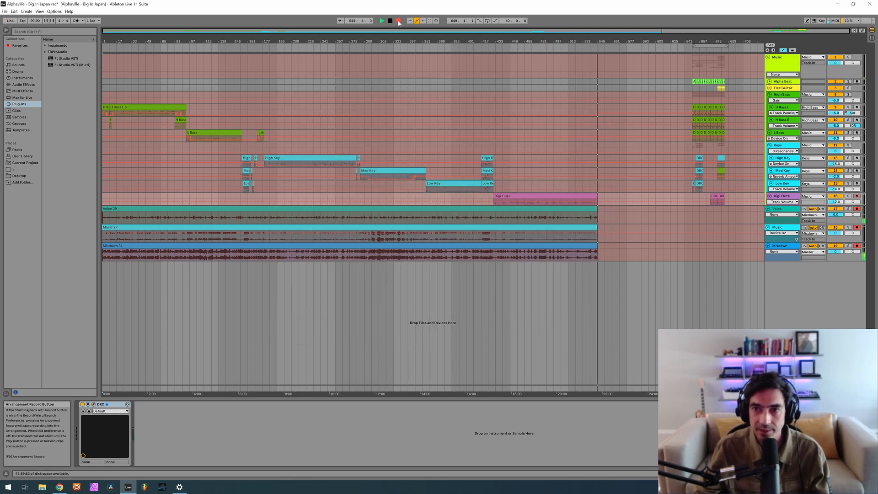
Turn off arrangement recording and move the block of song clips on all tracks earlier, just after the recorded takes
{"action": "left_click", "coordinate": [399, 22]}
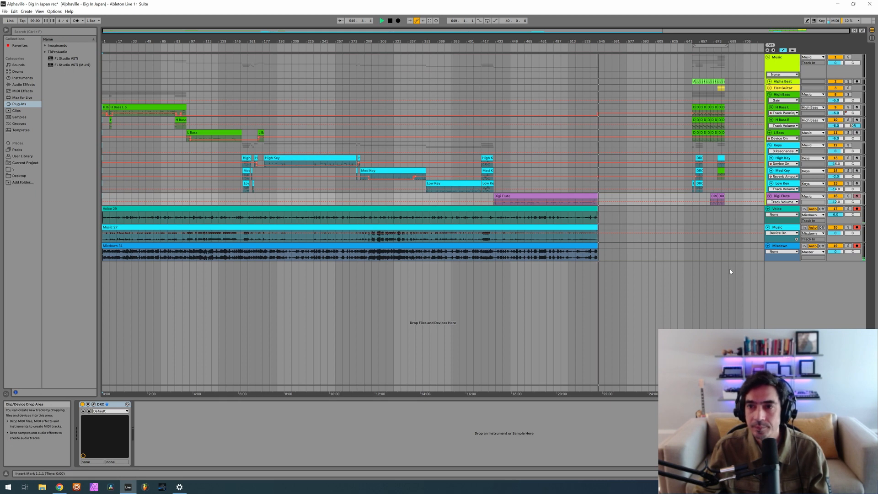
{"action": "left_click_drag", "start_coordinate": [729, 259], "coordinate": [694, 84]}
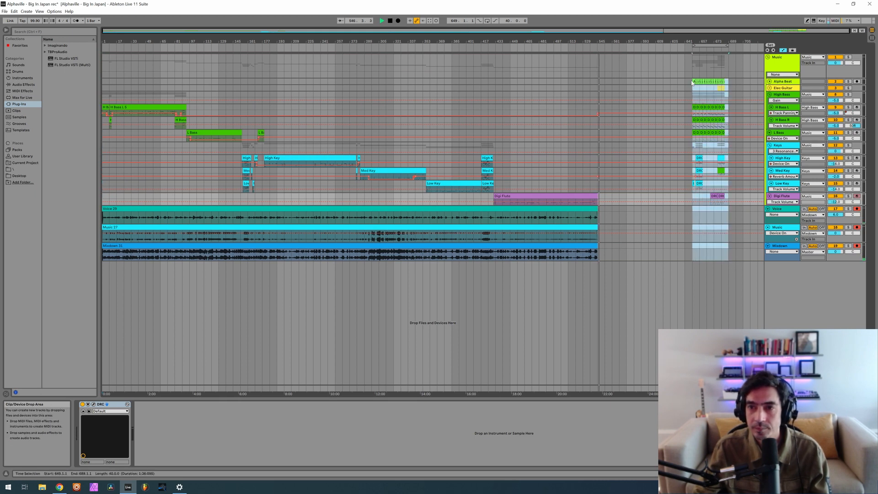
{"action": "left_click", "coordinate": [693, 82]}
{"action": "left_click_drag", "start_coordinate": [695, 107], "coordinate": [606, 108]}
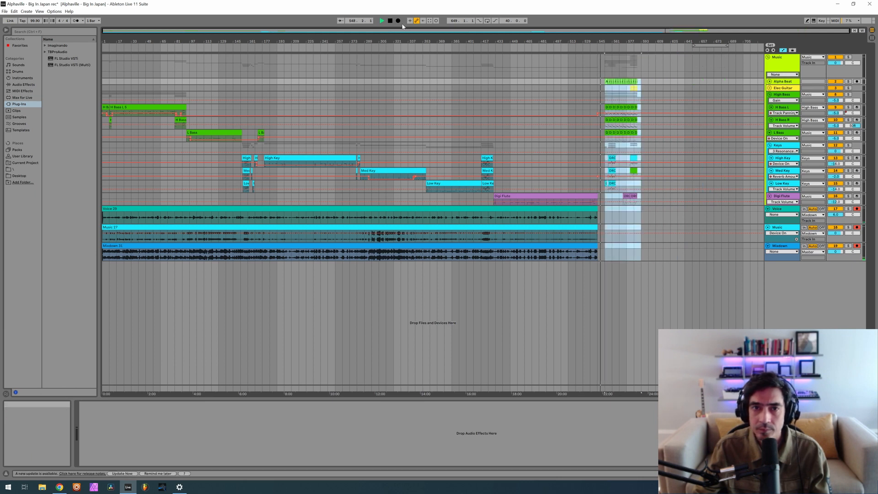
Resume arrangement recording, select the Voice track and bring the moved song section into close view
{"action": "key", "text": "F9"}
{"action": "left_click_drag", "start_coordinate": [622, 39], "coordinate": [621, 97]}
{"action": "left_click", "coordinate": [779, 209]}
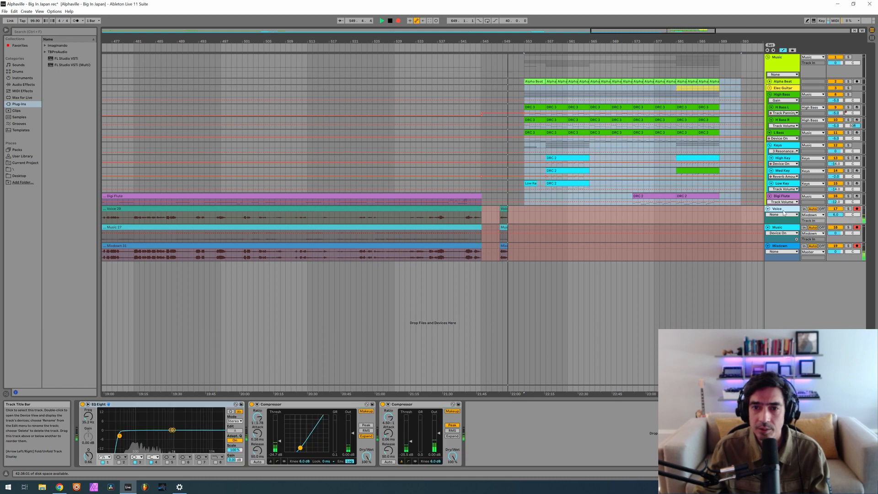
{"action": "left_click_drag", "start_coordinate": [566, 41], "coordinate": [448, 42]}
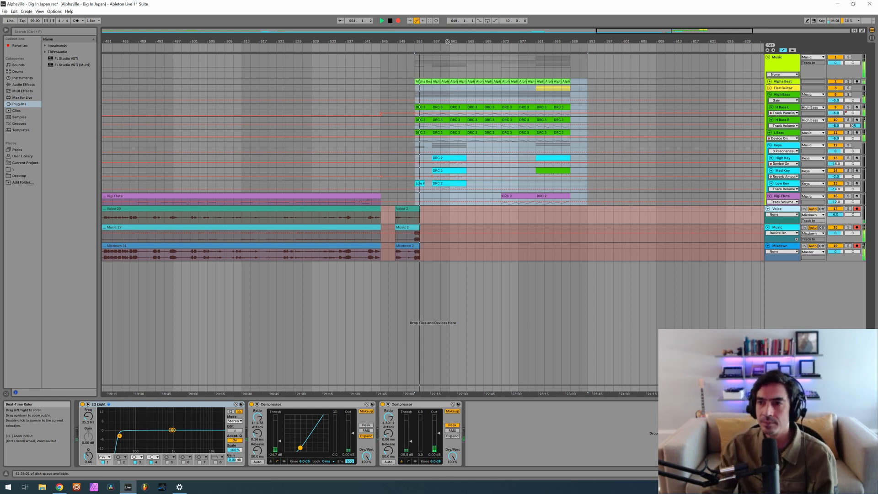
Pan the H Bass L track to the left
{"action": "left_click_drag", "start_coordinate": [852, 113], "coordinate": [853, 138]}
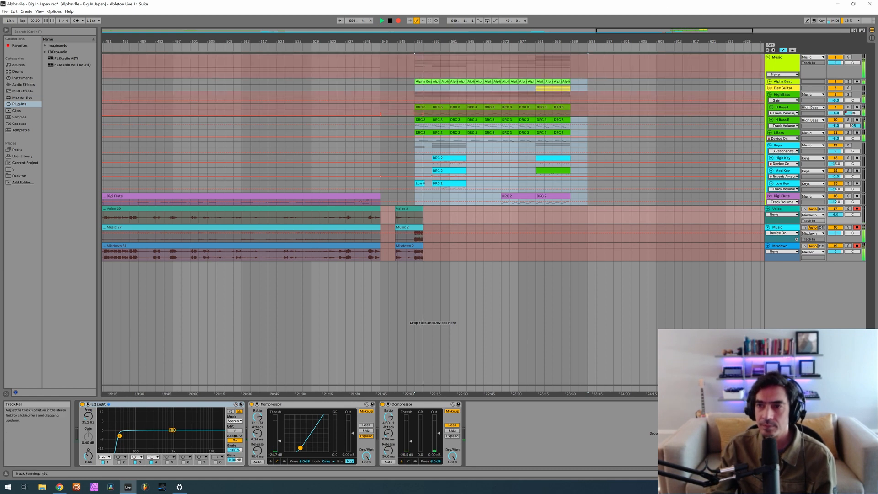